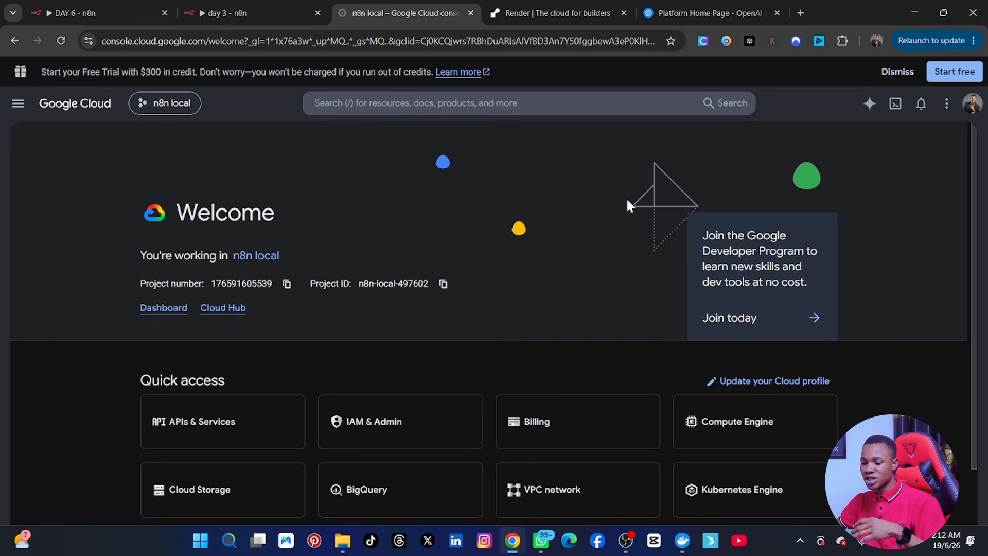
Step: Start a new Google Cloud project and replace the default name with the user's name plus 'local'
{"action": "scroll", "coordinate": [432, 267], "scroll_direction": "down", "scroll_amount": 1}
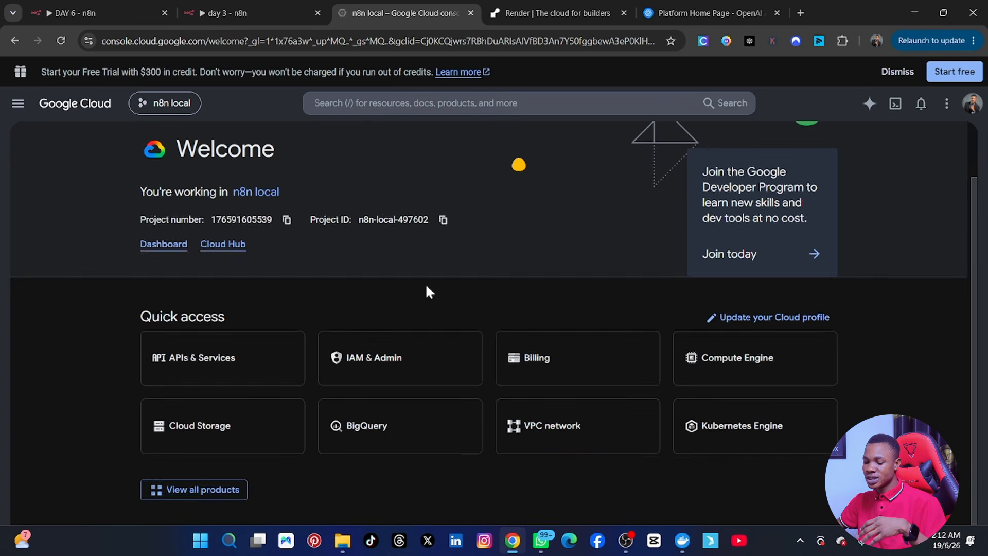
{"action": "scroll", "coordinate": [412, 386], "scroll_direction": "up", "scroll_amount": 1}
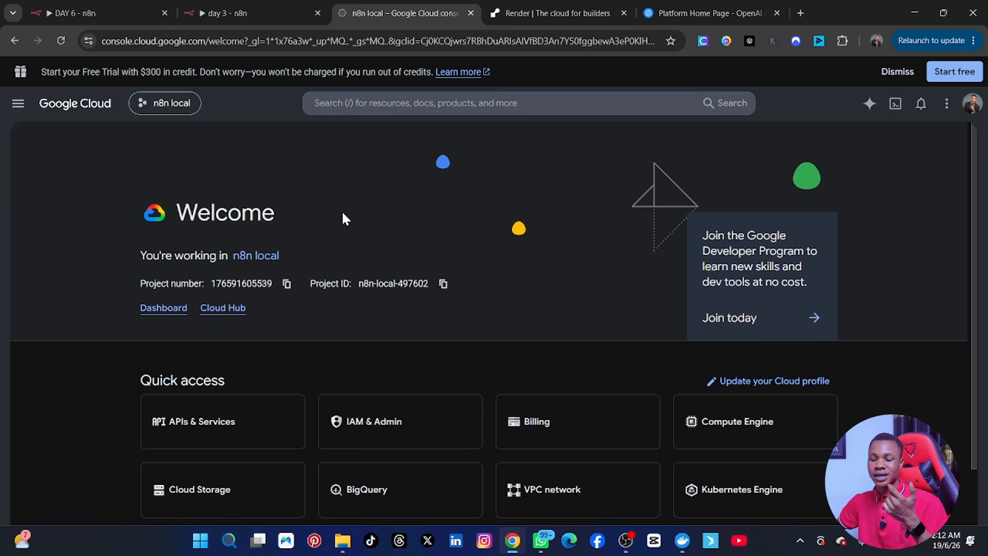
{"action": "left_click", "coordinate": [174, 106]}
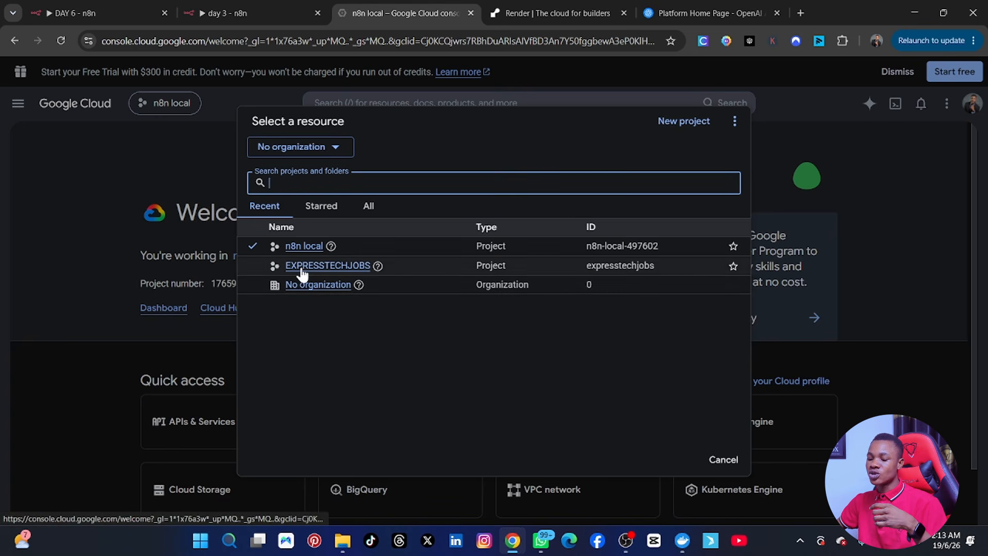
{"action": "left_click", "coordinate": [685, 123]}
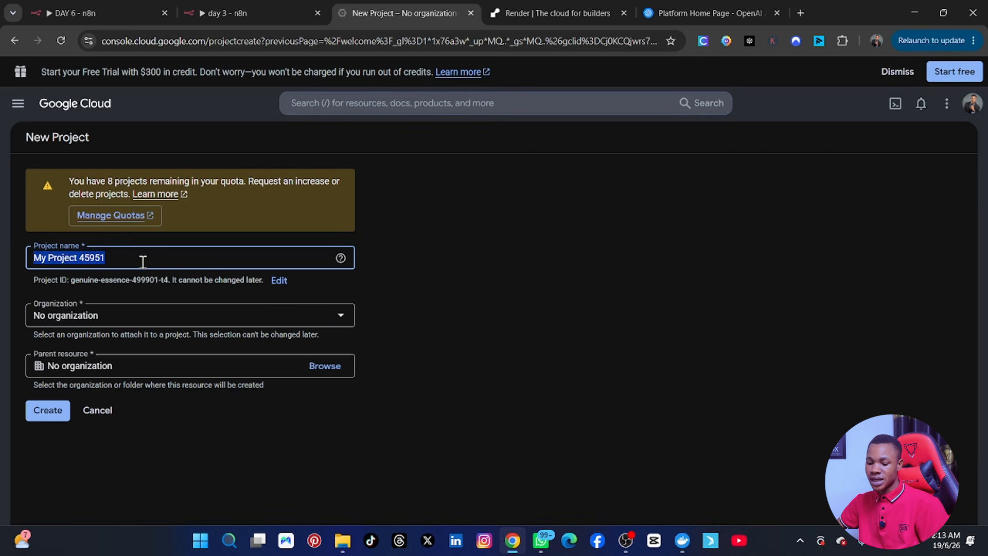
{"action": "left_click", "coordinate": [142, 260]}
{"action": "left_click_drag", "start_coordinate": [114, 260], "coordinate": [32, 266]}
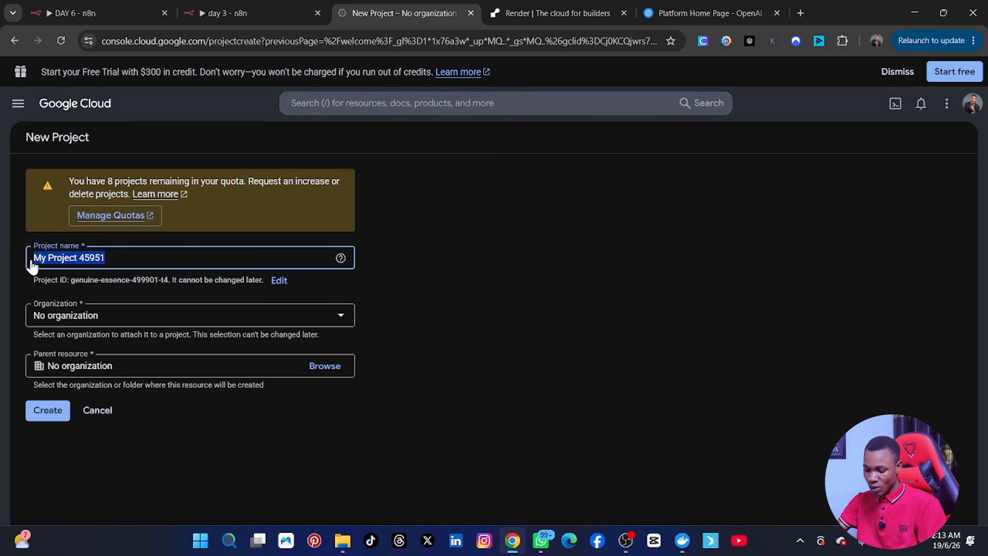
{"action": "type", "text": "Deni"}
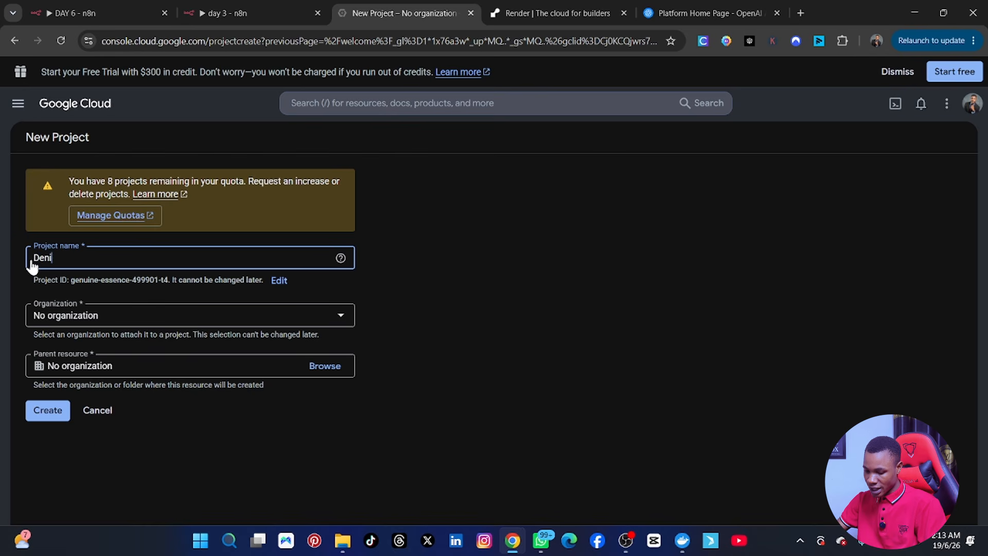
{"action": "type", "text": "s local"}
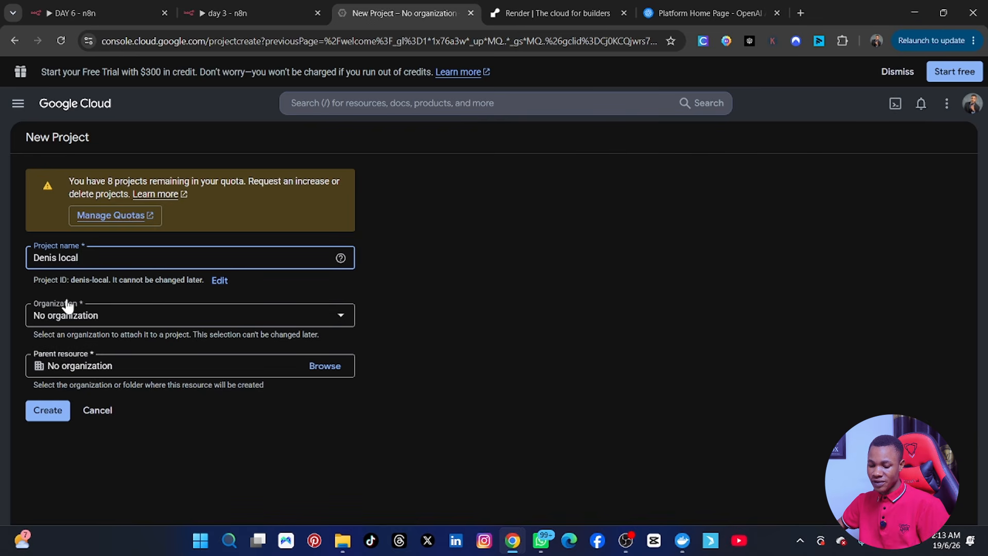
Step: Create the project, dismiss the Cloud Hub callout, select the new project and view its dashboard
{"action": "left_click", "coordinate": [52, 414]}
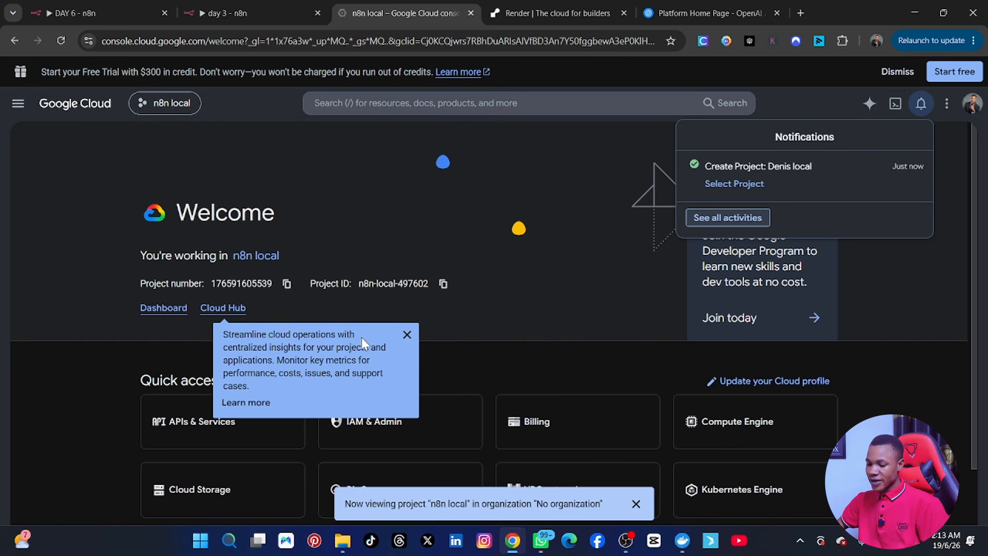
{"action": "left_click", "coordinate": [407, 334]}
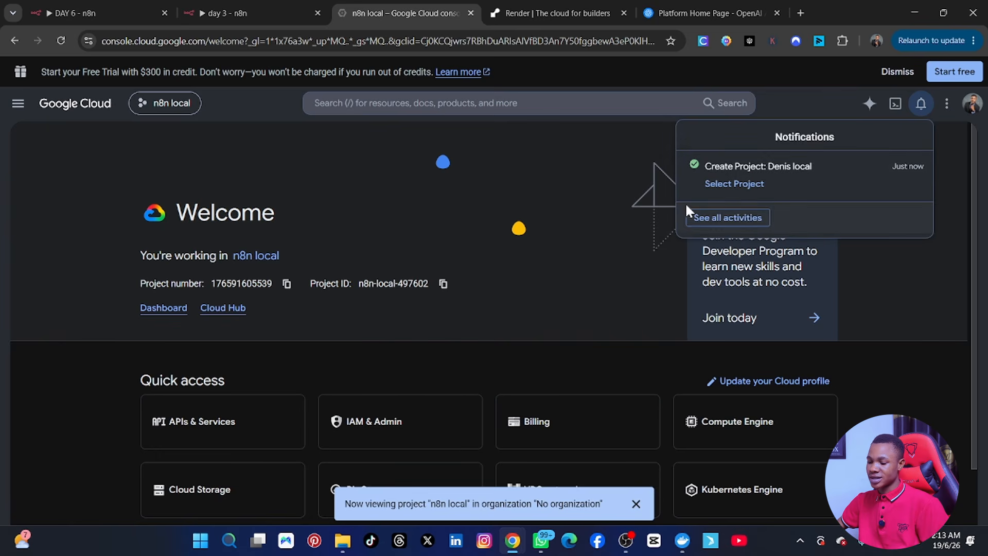
{"action": "left_click", "coordinate": [752, 184]}
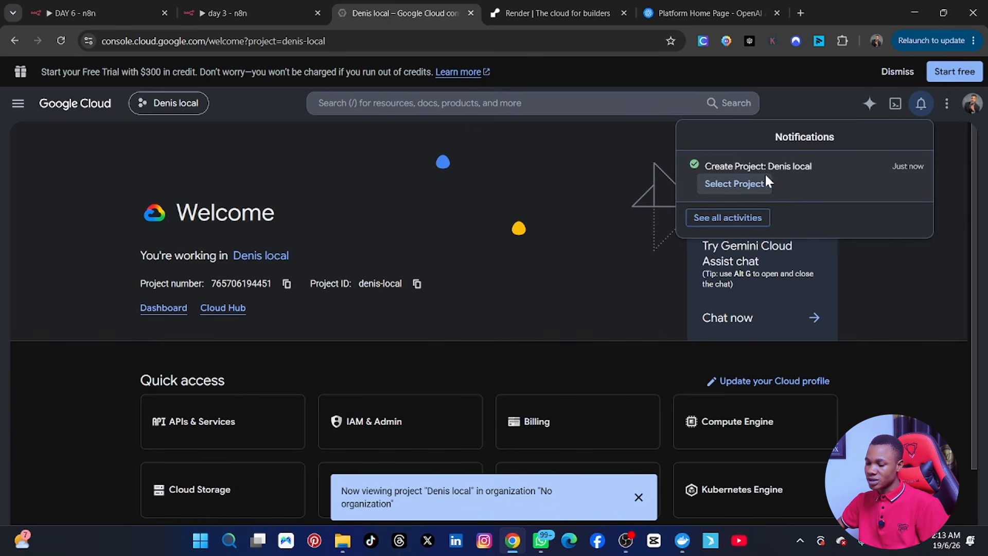
{"action": "left_click", "coordinate": [765, 183]}
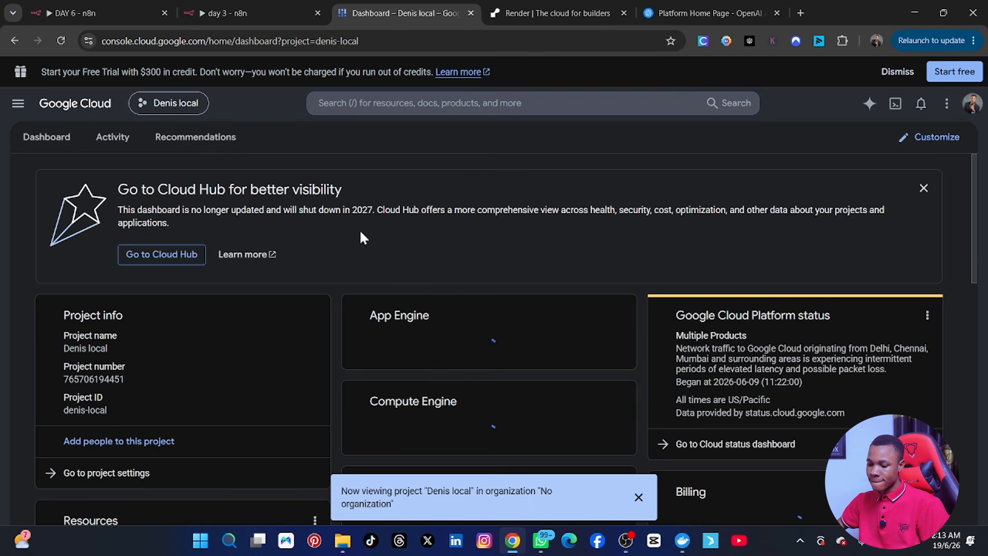
{"action": "scroll", "coordinate": [404, 334], "scroll_direction": "down", "scroll_amount": 2}
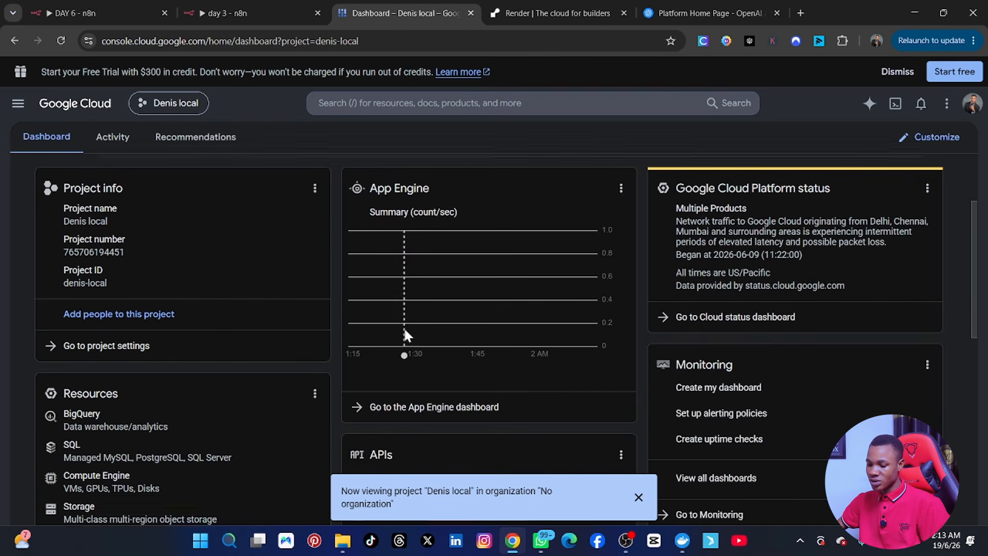
{"action": "scroll", "coordinate": [405, 334], "scroll_direction": "up", "scroll_amount": 2}
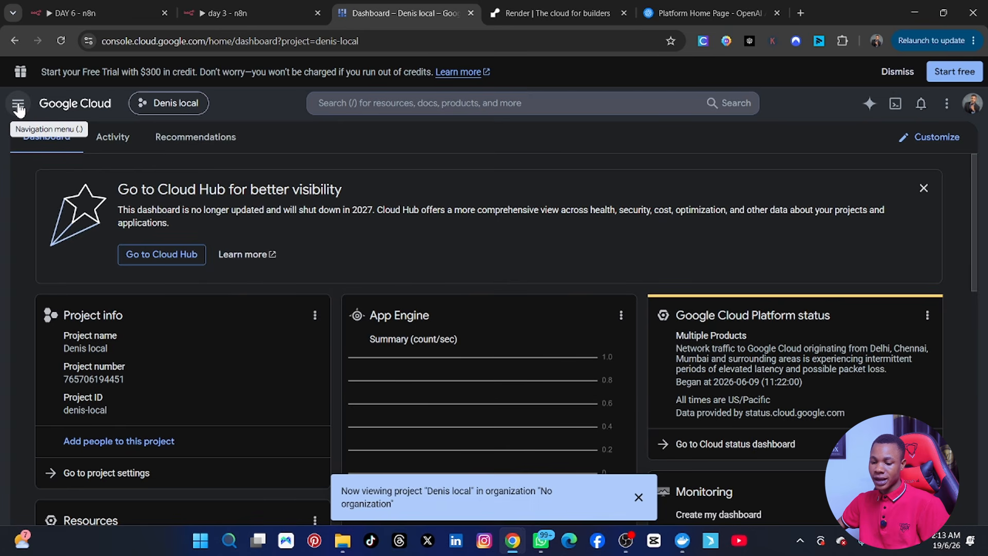
Step: Go to APIs & Services > Credentials and open the Create credentials menu
{"action": "left_click", "coordinate": [18, 106]}
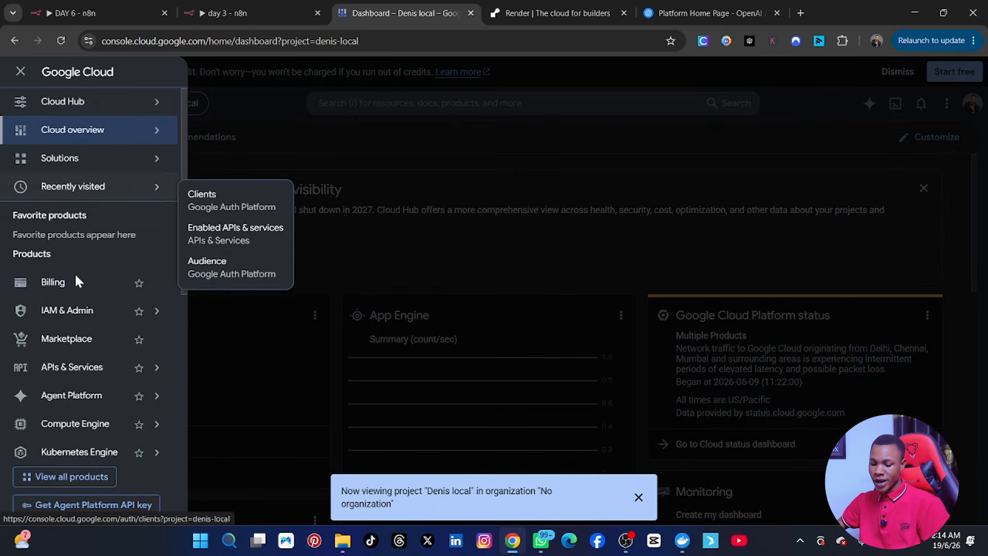
{"action": "mouse_move", "coordinate": [68, 370]}
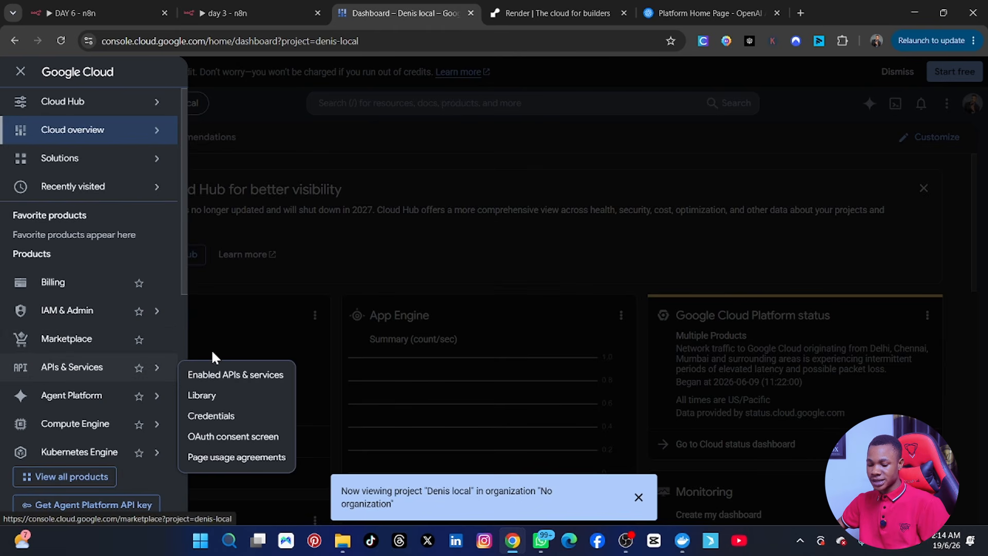
{"action": "left_click", "coordinate": [203, 412]}
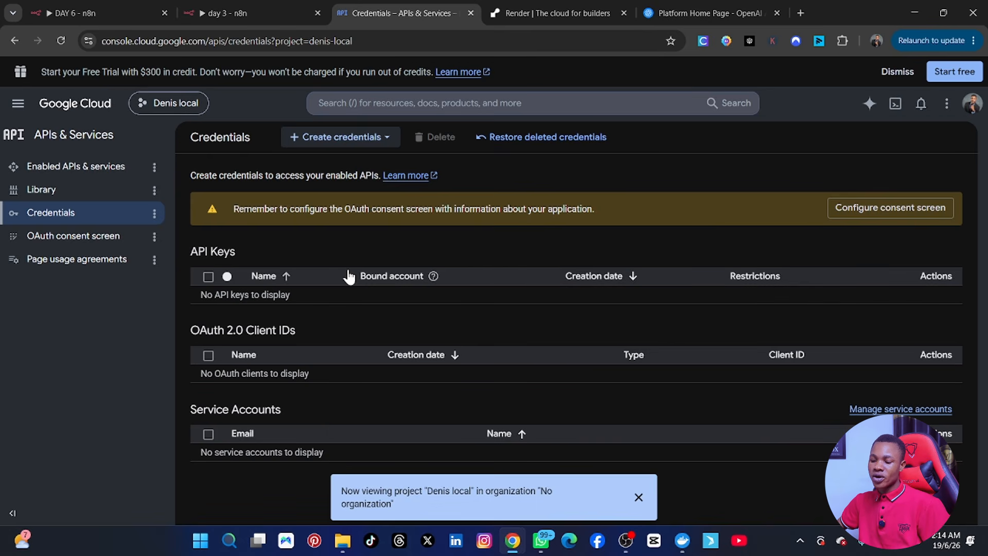
{"action": "left_click", "coordinate": [318, 145]}
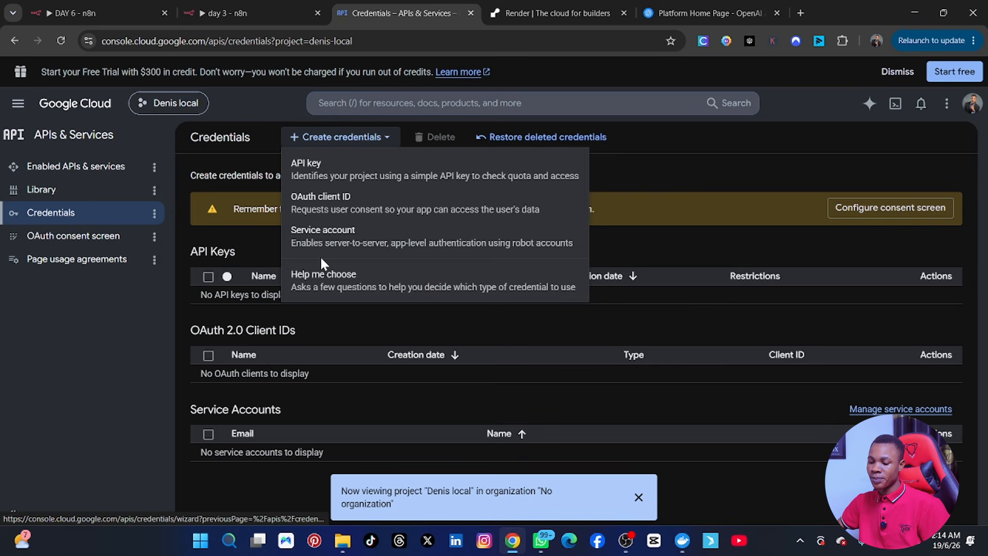
Step: Choose OAuth client ID, then go to Configure consent screen for the Project configuration form
{"action": "left_click", "coordinate": [330, 204]}
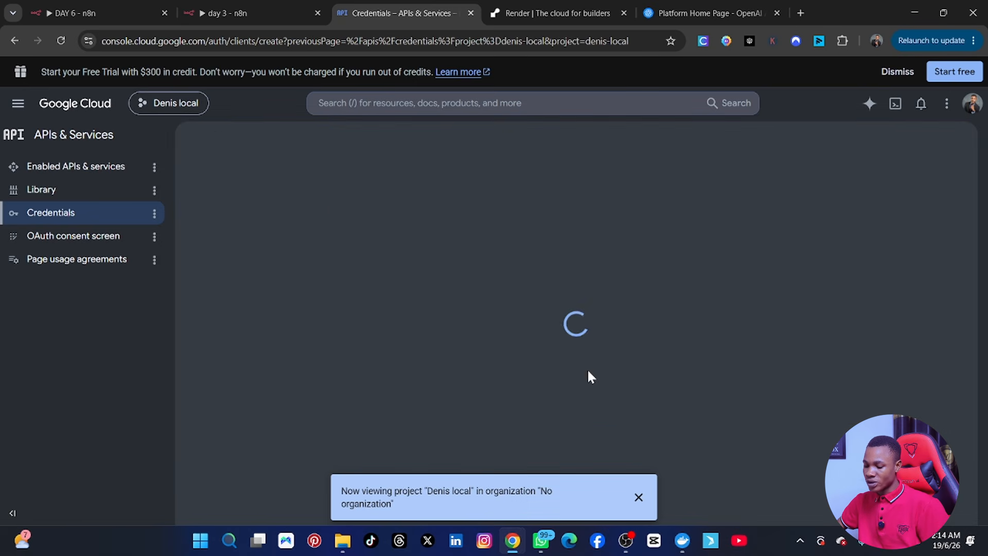
{"action": "left_click", "coordinate": [637, 496]}
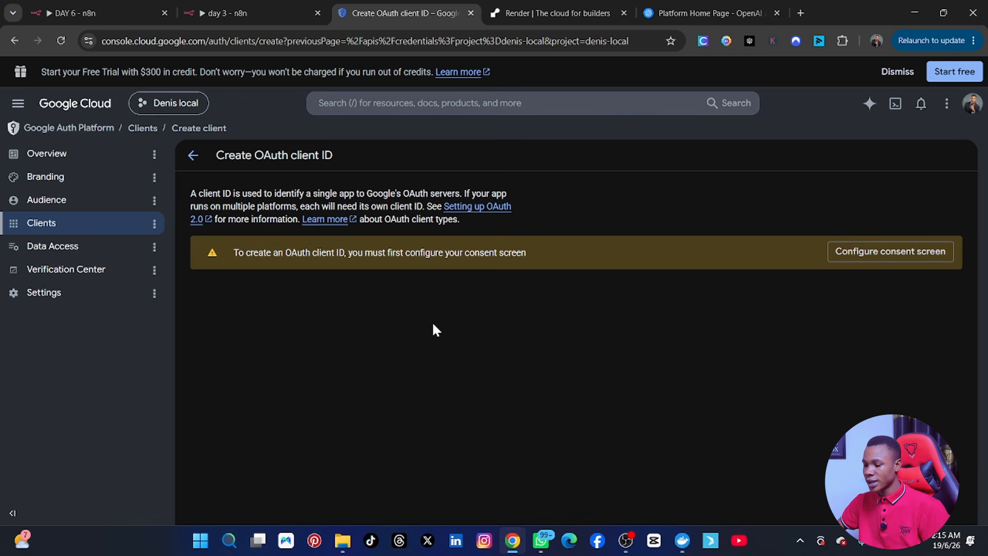
{"action": "left_click", "coordinate": [848, 260]}
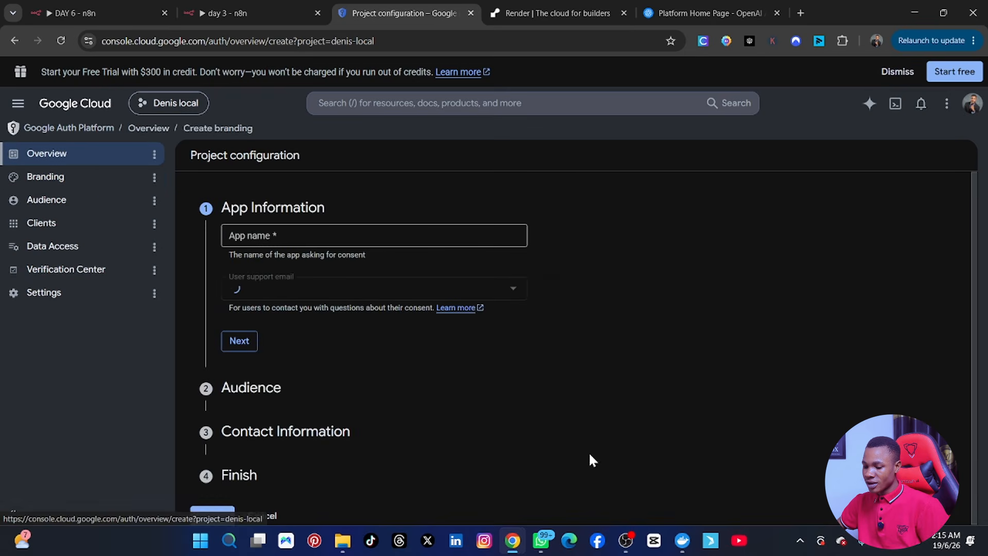
Step: Complete App Information with the account's e-mail as user support contact, keeping External audience
{"action": "left_click", "coordinate": [289, 236]}
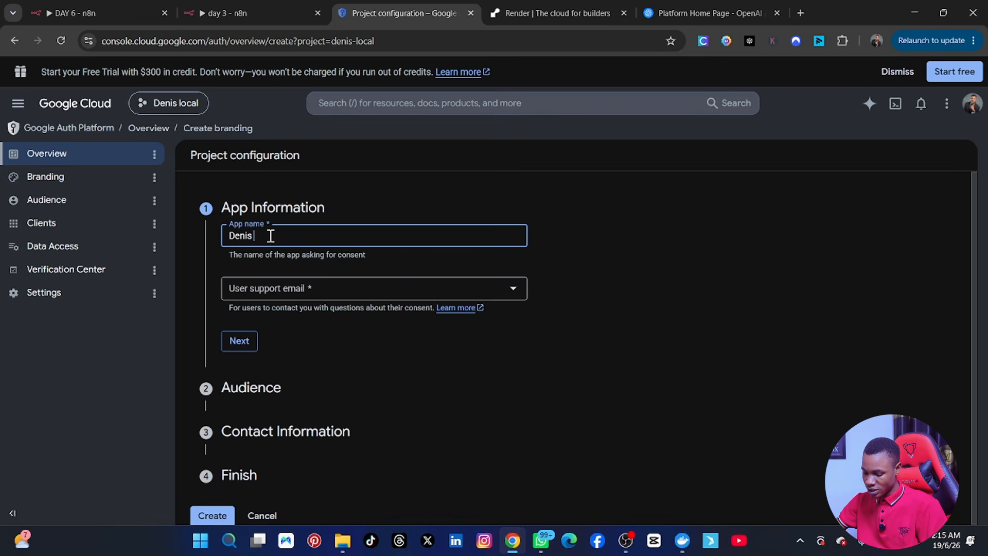
{"action": "triple_click", "coordinate": [271, 236]}
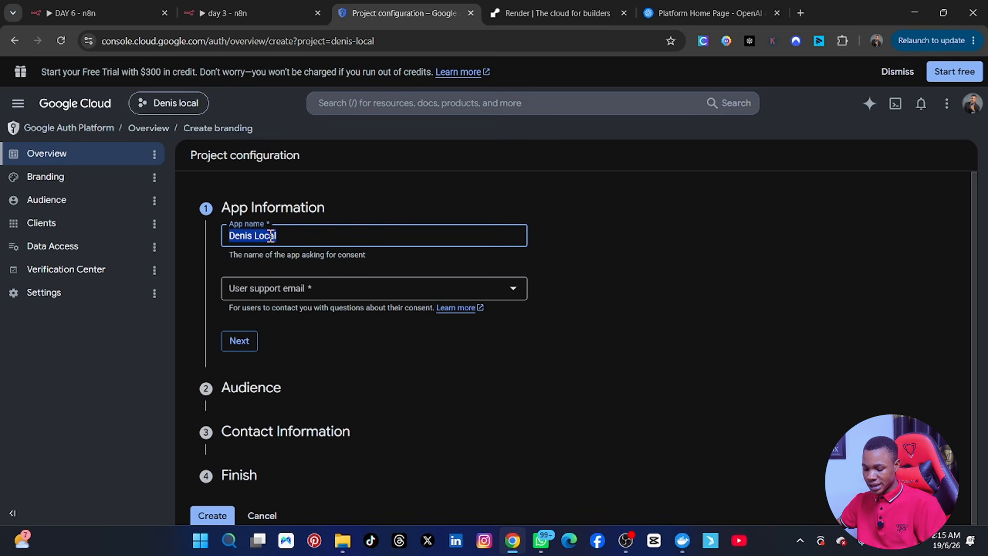
{"action": "left_click", "coordinate": [478, 412]}
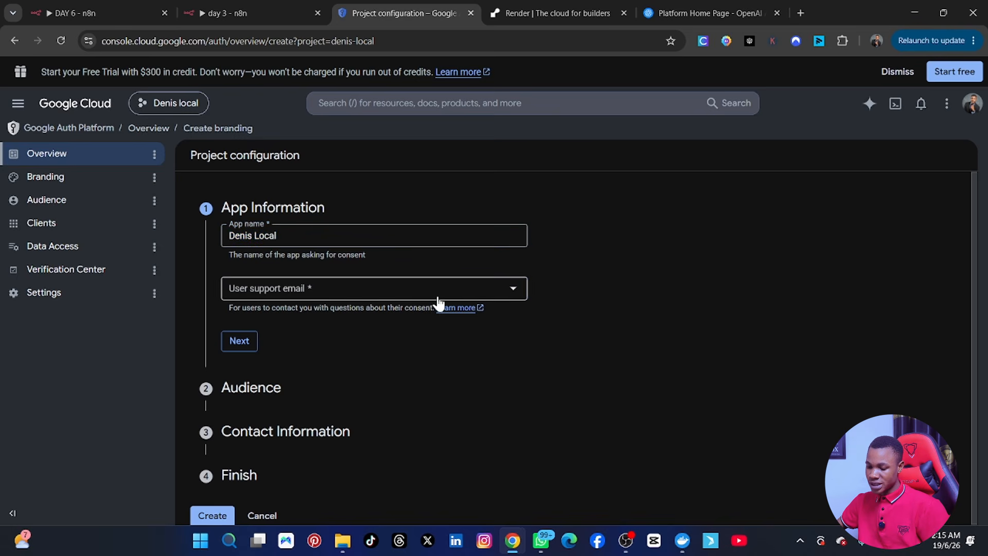
{"action": "left_click", "coordinate": [412, 290]}
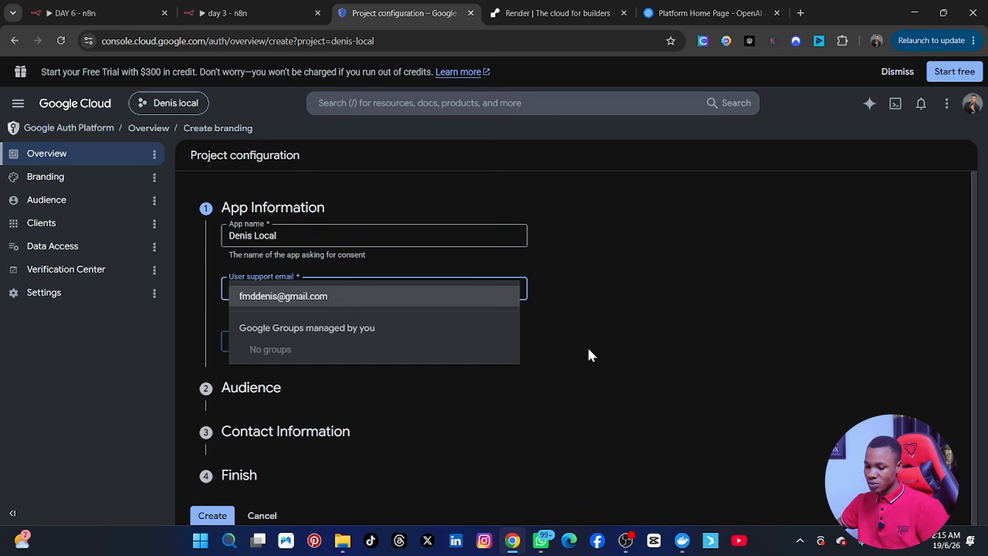
{"action": "left_click", "coordinate": [587, 350]}
{"action": "left_click", "coordinate": [397, 296]}
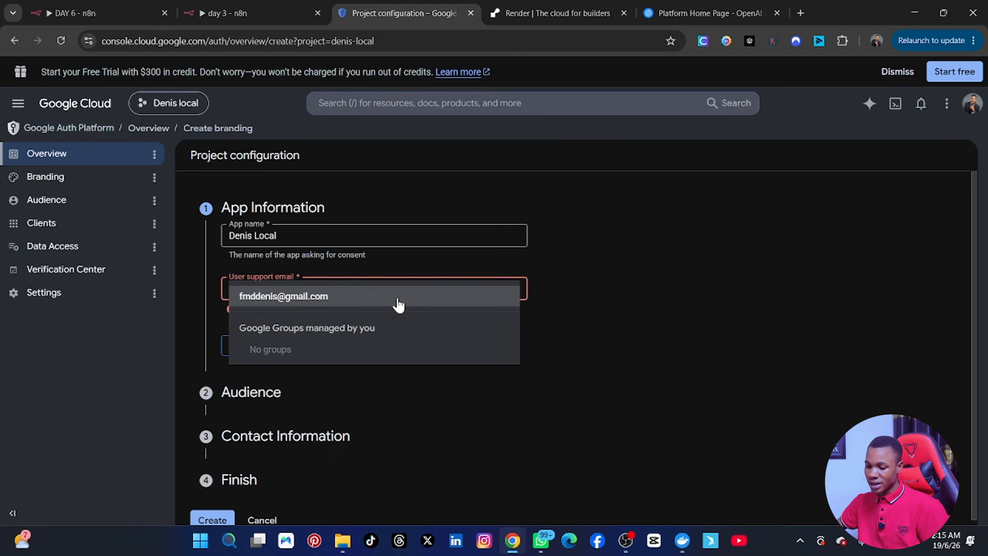
{"action": "left_click", "coordinate": [337, 297]}
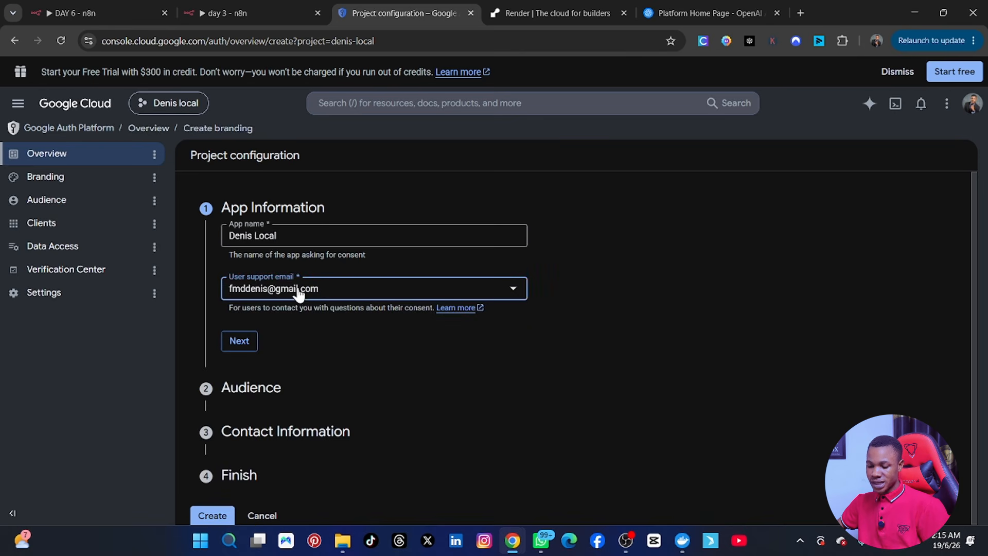
{"action": "left_click", "coordinate": [239, 349]}
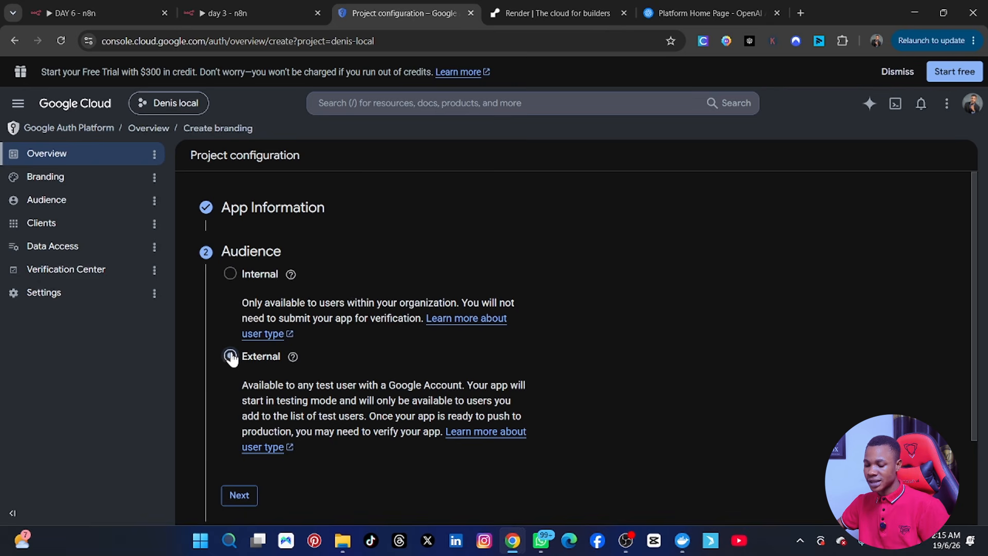
{"action": "left_click", "coordinate": [243, 497]}
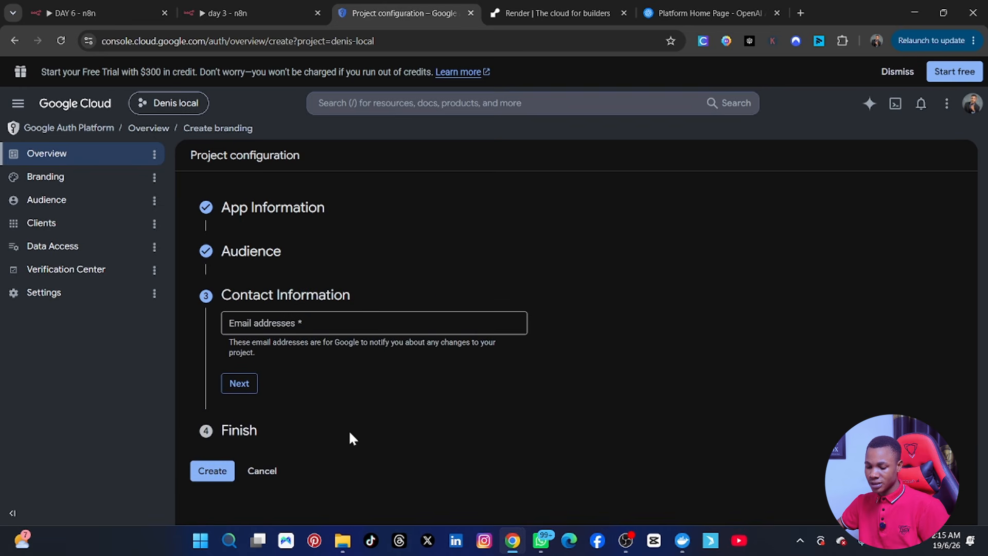
Step: Enter the contact e-mail, agree to the User Data Policy, and create the OAuth configuration
{"action": "left_click", "coordinate": [278, 322]}
{"action": "type", "text": "fm"}
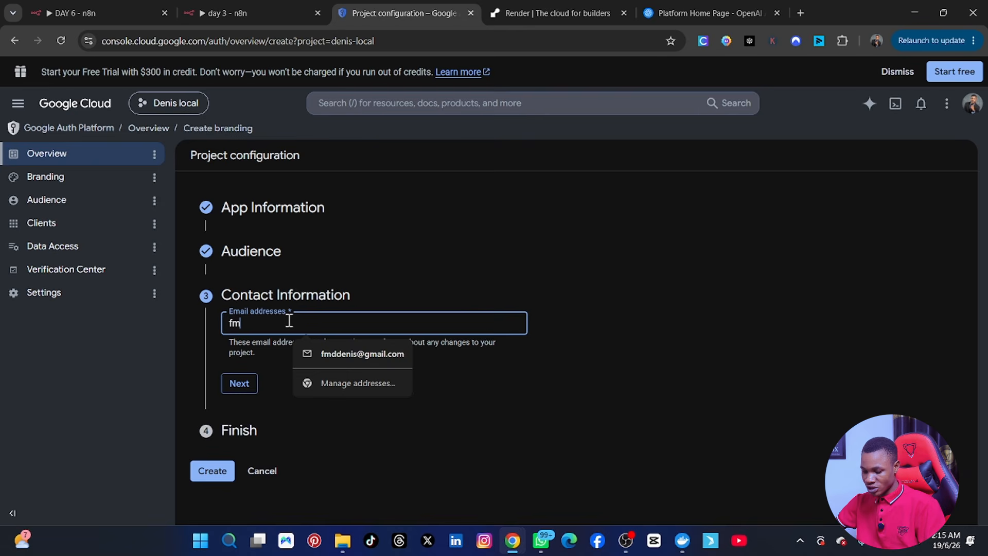
{"action": "left_click", "coordinate": [368, 353]}
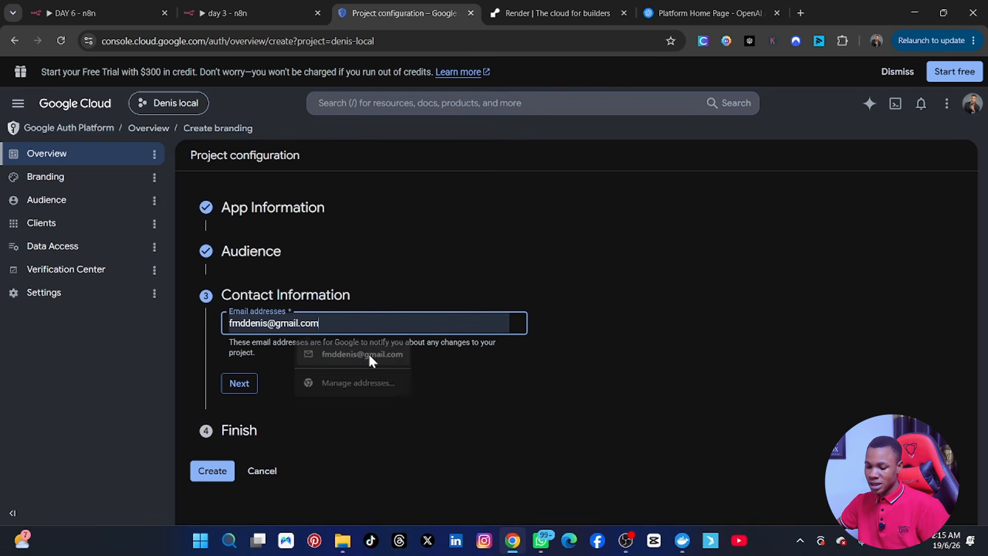
{"action": "left_click", "coordinate": [232, 386]}
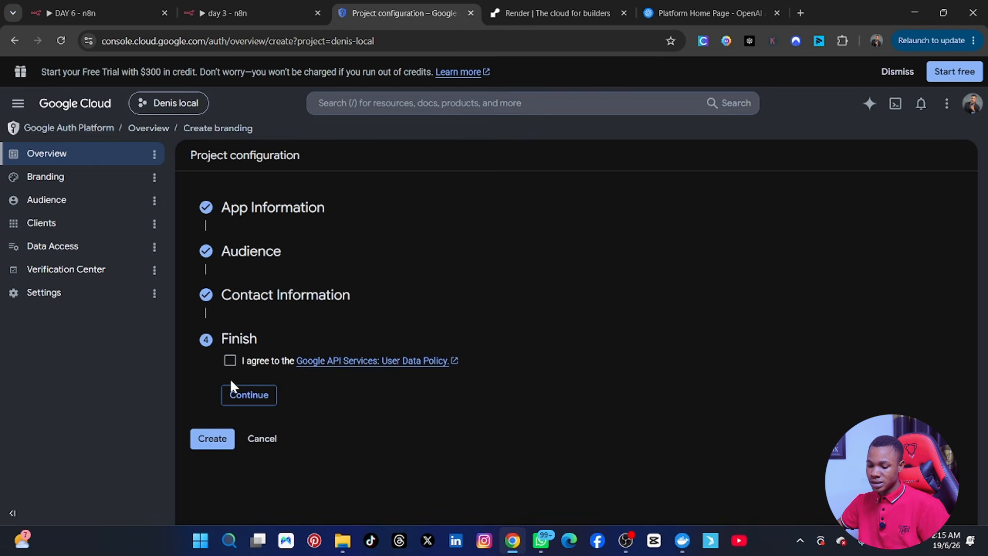
{"action": "left_click", "coordinate": [264, 401]}
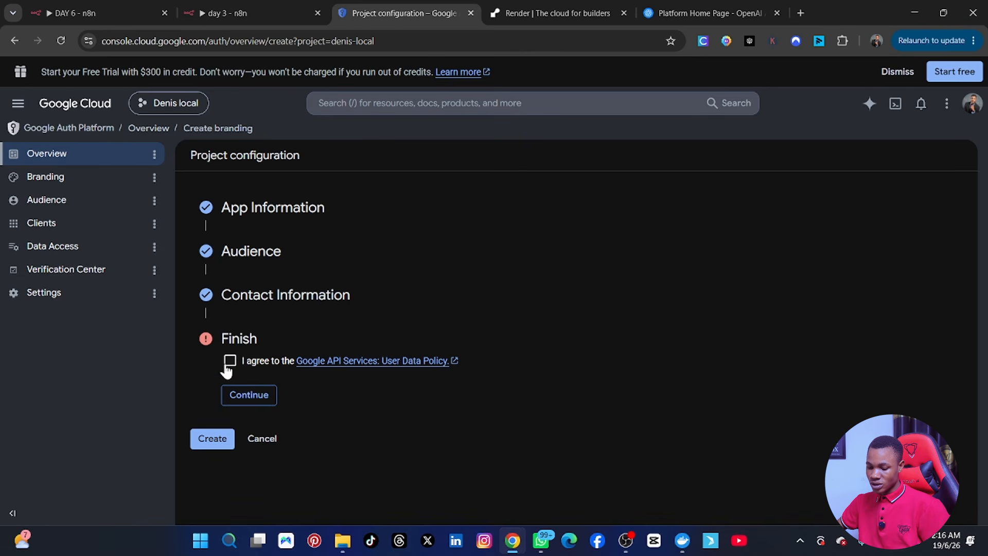
{"action": "left_click", "coordinate": [230, 362]}
{"action": "left_click", "coordinate": [257, 406]}
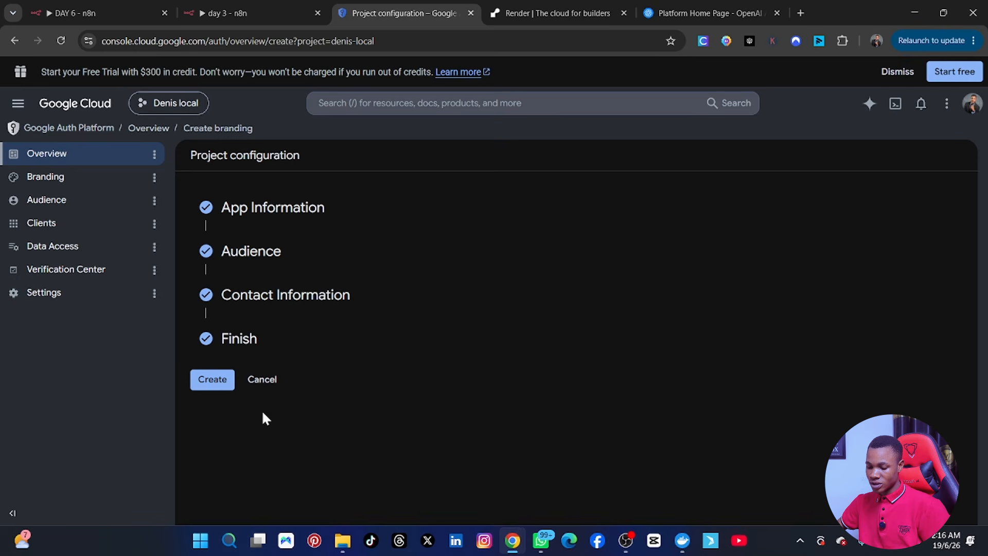
{"action": "left_click", "coordinate": [211, 380]}
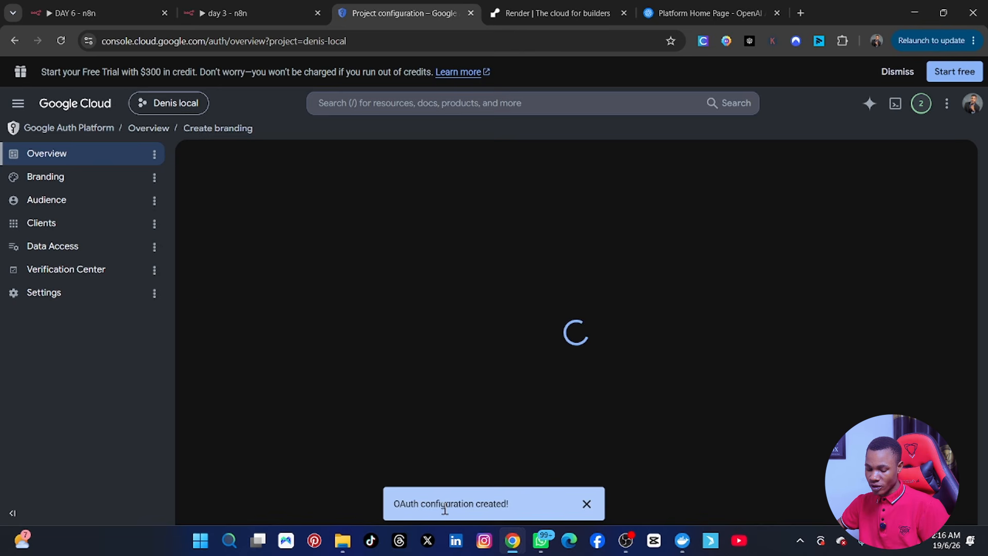
Step: Start a new OAuth client with Web application as the application type
{"action": "left_click_drag", "start_coordinate": [389, 324], "coordinate": [456, 382]}
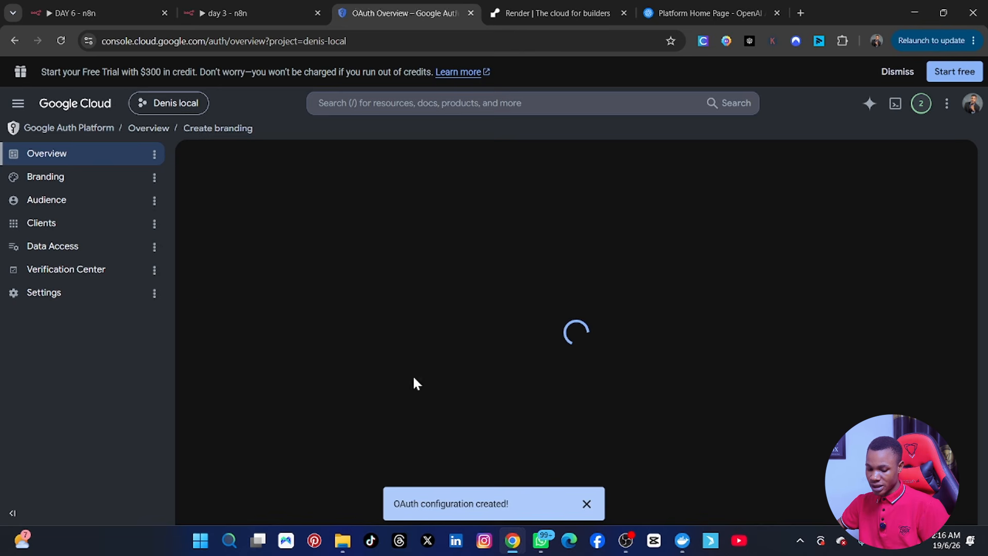
{"action": "left_click", "coordinate": [556, 341]}
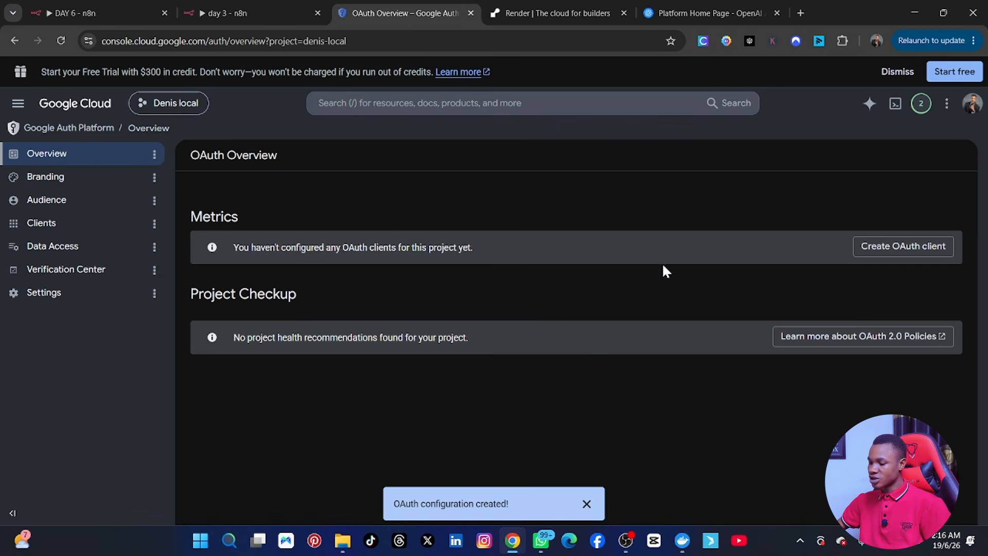
{"action": "left_click", "coordinate": [892, 246]}
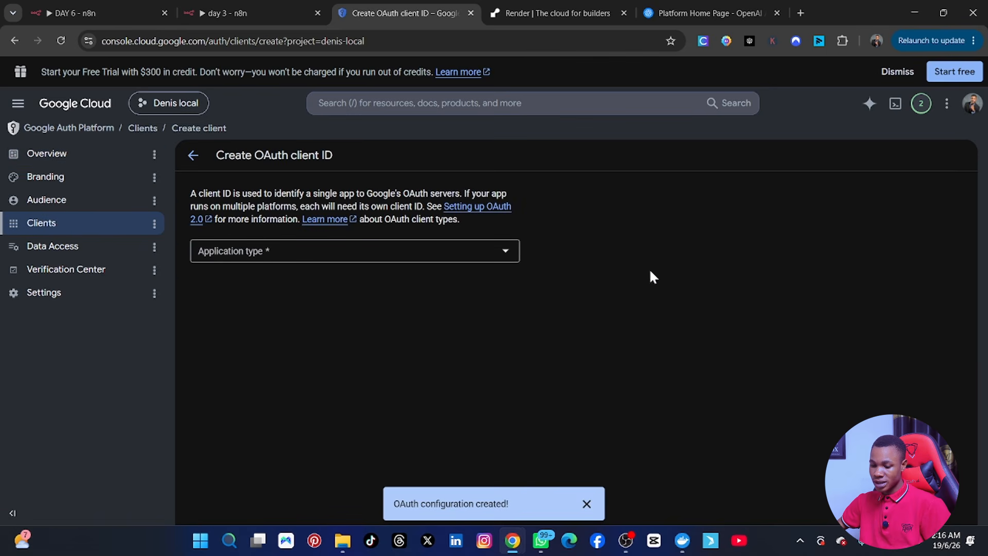
{"action": "left_click", "coordinate": [504, 254]}
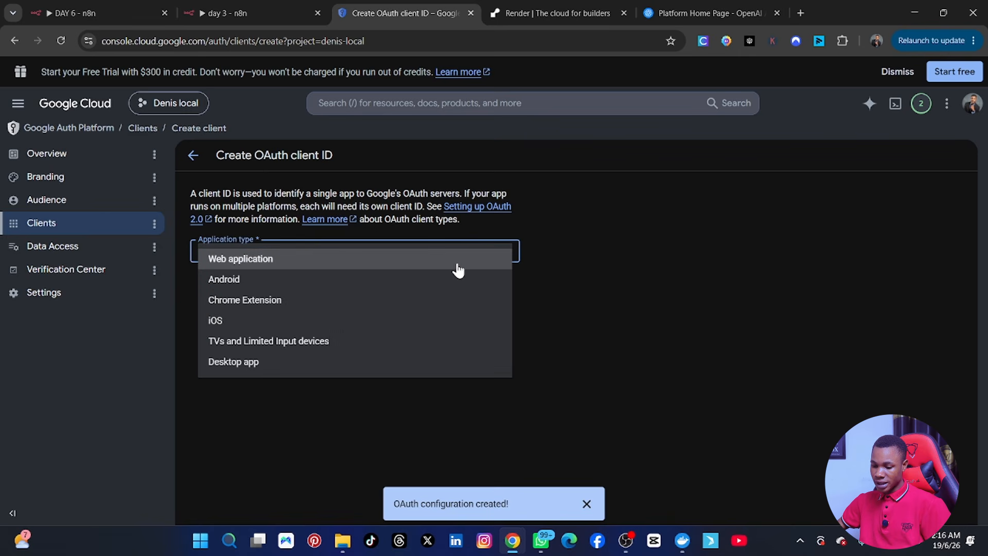
{"action": "left_click", "coordinate": [242, 260]}
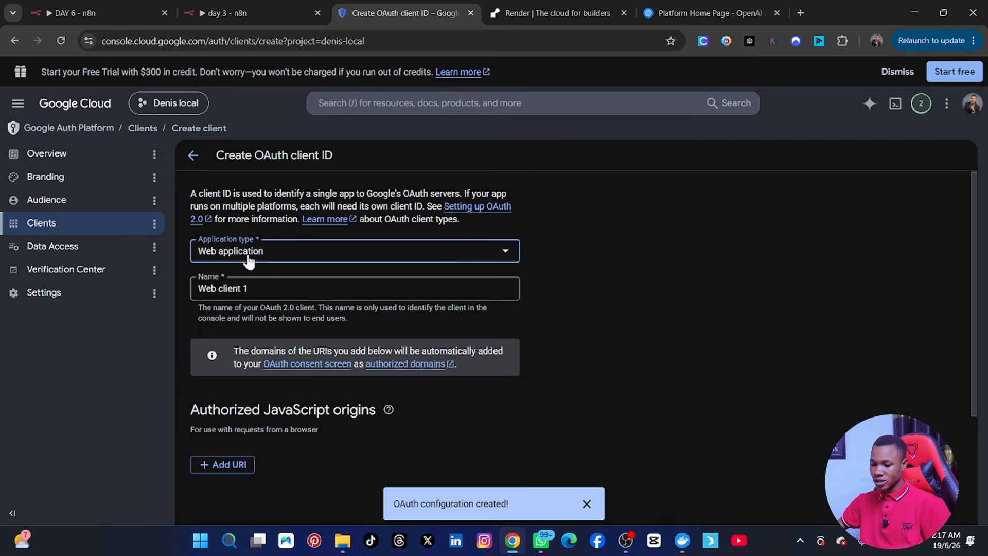
Step: Rename the client to the user's name plus 'Local' and scroll toward the redirect URIs
{"action": "left_click", "coordinate": [260, 287]}
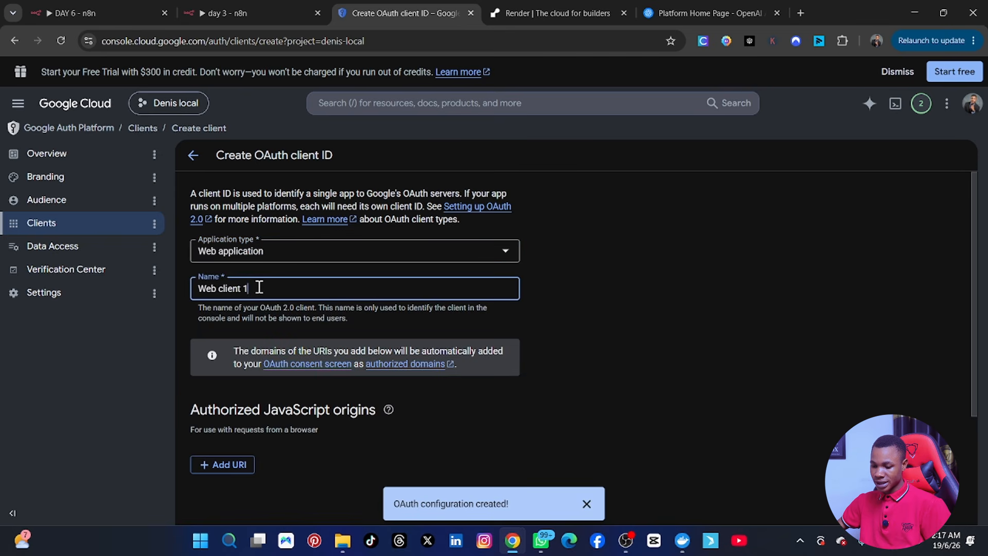
{"action": "left_click_drag", "start_coordinate": [259, 287], "coordinate": [188, 283]}
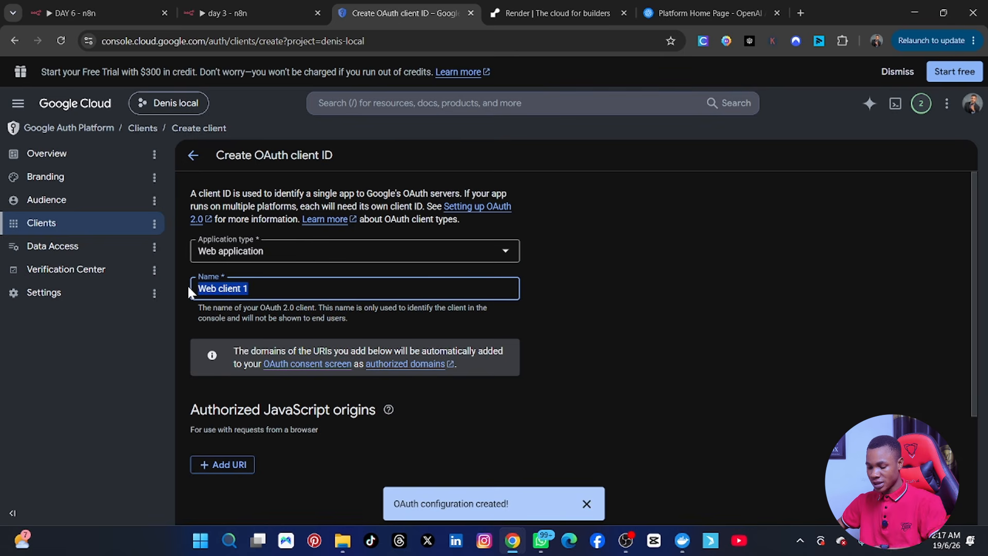
{"action": "type", "text": "Denis Local"}
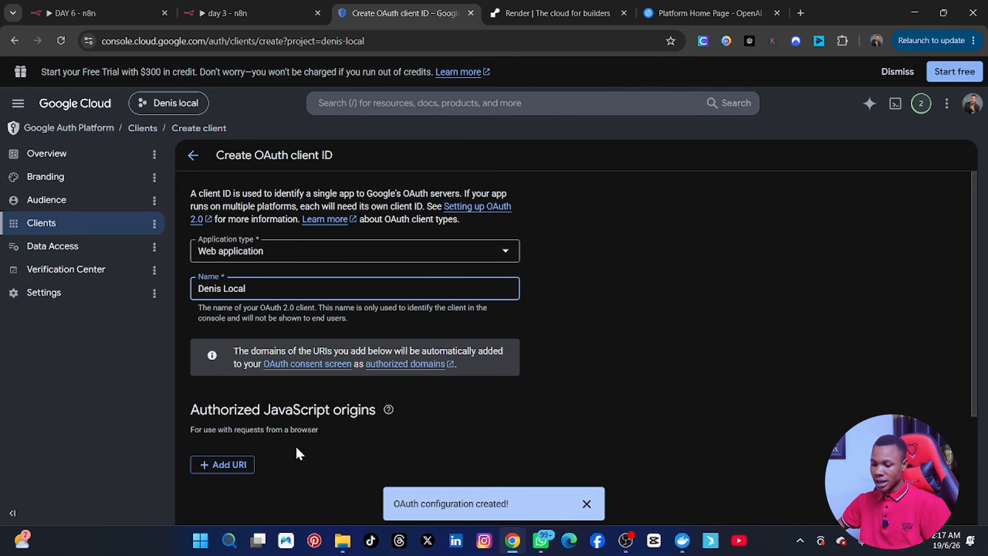
{"action": "scroll", "coordinate": [300, 453], "scroll_direction": "down", "scroll_amount": 3}
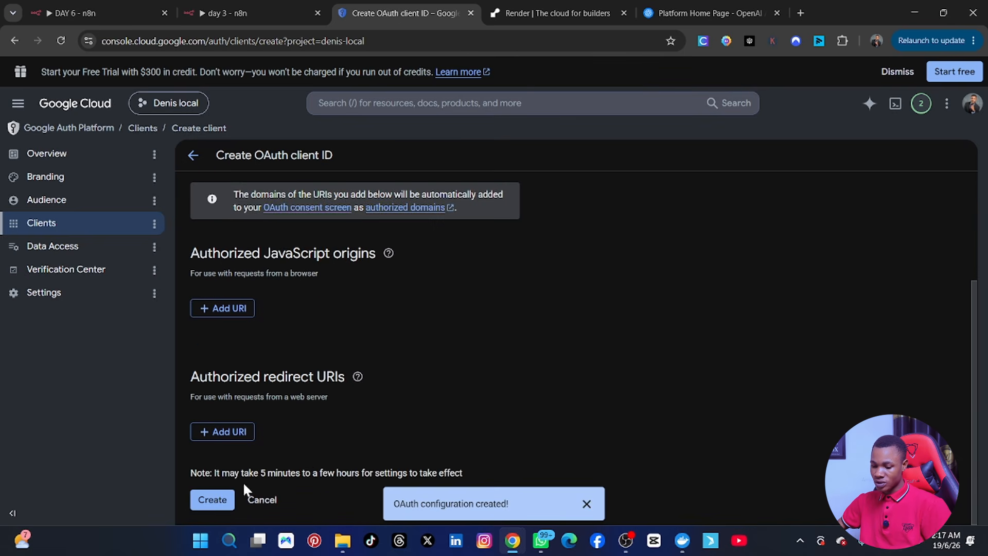
{"action": "left_click", "coordinate": [586, 503]}
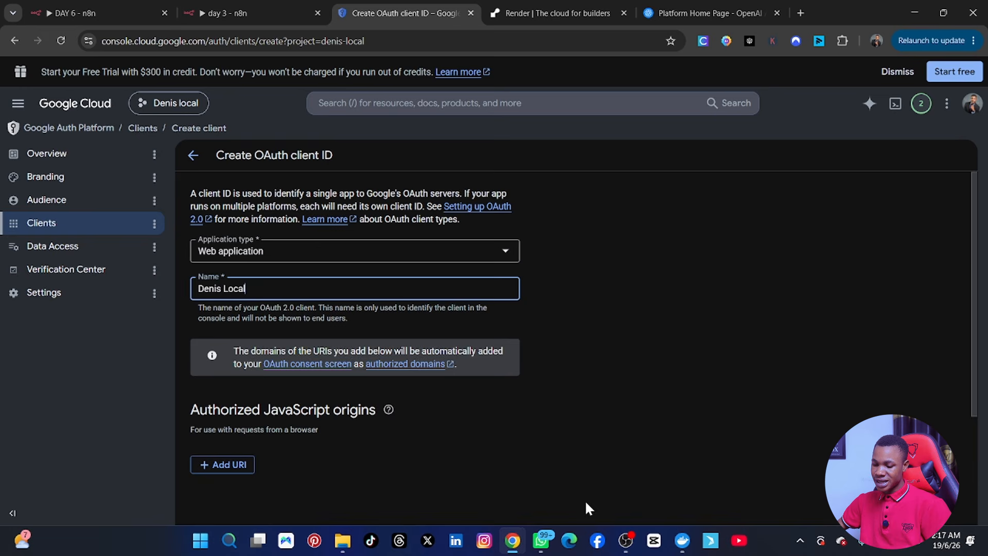
{"action": "scroll", "coordinate": [503, 448], "scroll_direction": "down", "scroll_amount": 3}
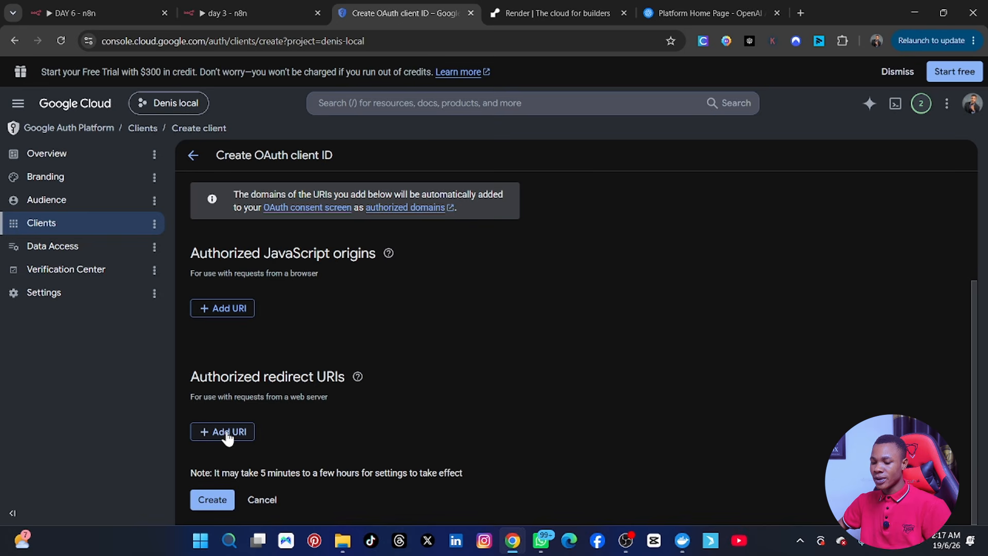
{"action": "left_click", "coordinate": [214, 10]}
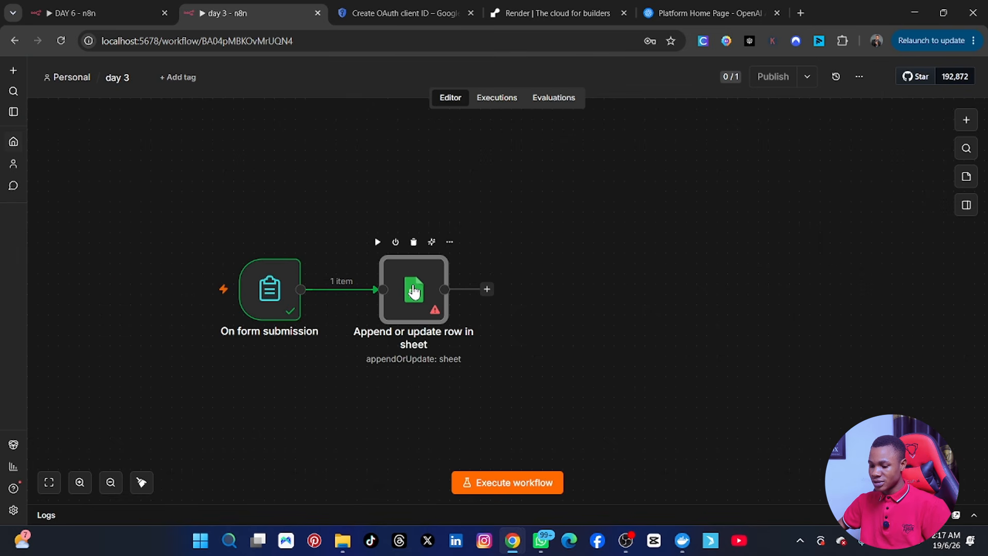
{"action": "double_click", "coordinate": [413, 291]}
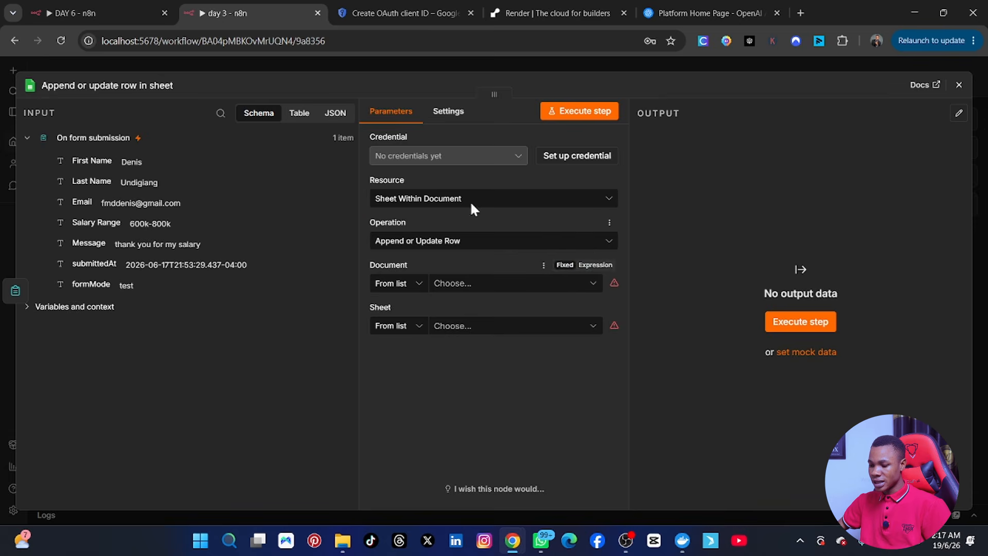
{"action": "left_click", "coordinate": [560, 157]}
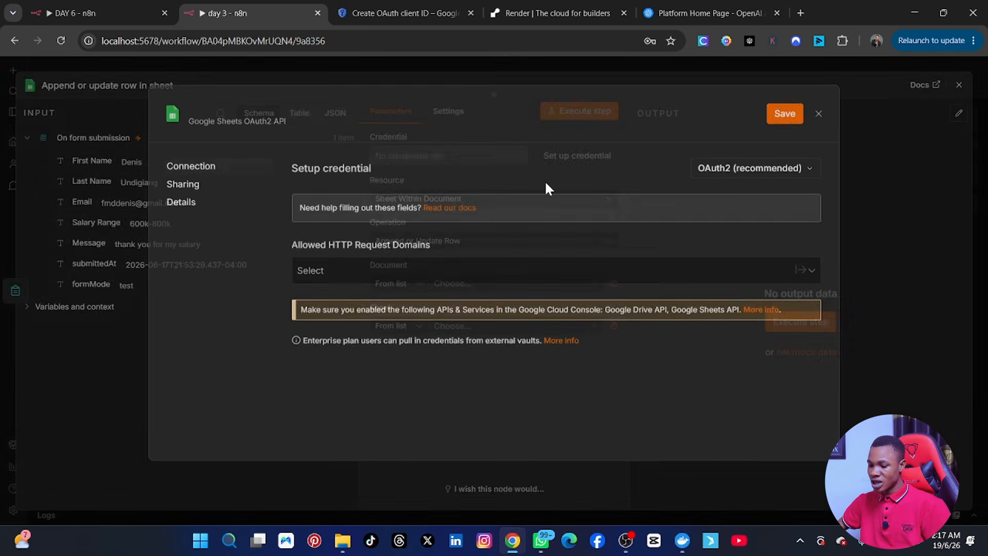
{"action": "scroll", "coordinate": [404, 273], "scroll_direction": "down", "scroll_amount": 3}
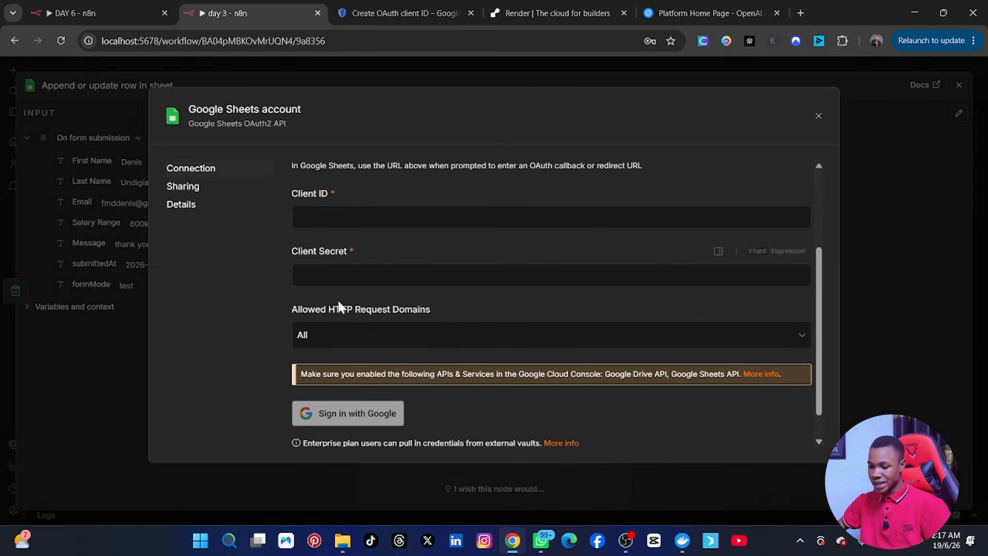
{"action": "scroll", "coordinate": [342, 308], "scroll_direction": "up", "scroll_amount": 2}
{"action": "scroll", "coordinate": [337, 307], "scroll_direction": "up", "scroll_amount": 1}
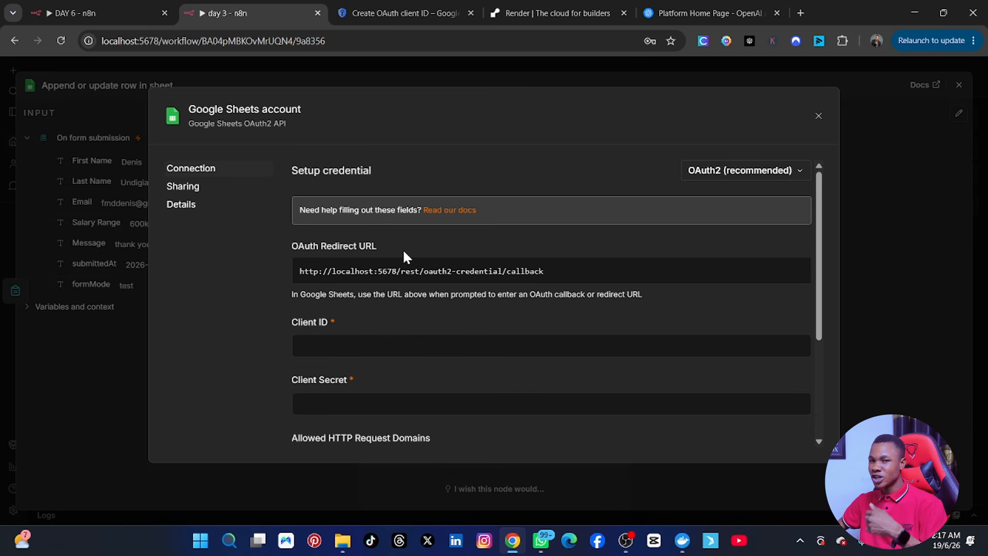
{"action": "left_click", "coordinate": [818, 117]}
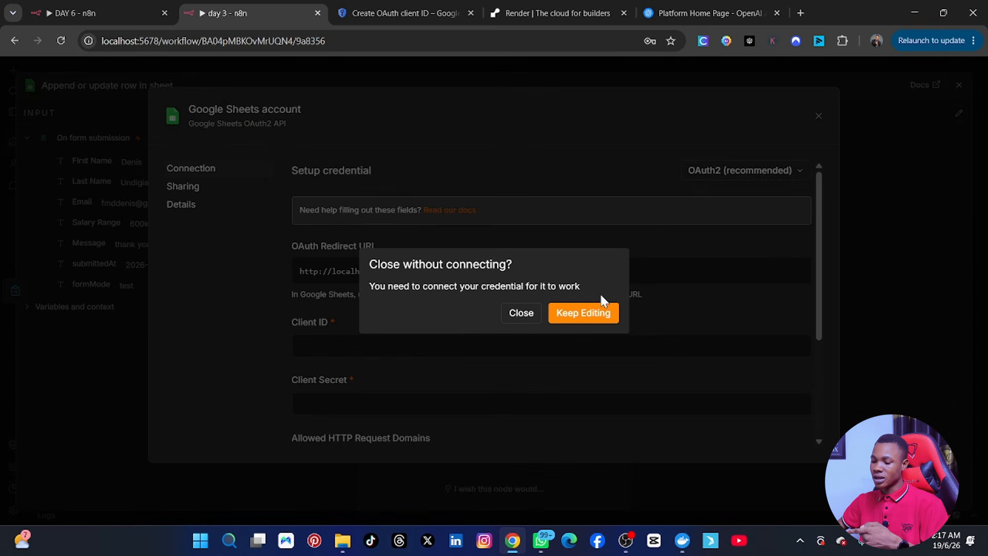
{"action": "left_click", "coordinate": [522, 314]}
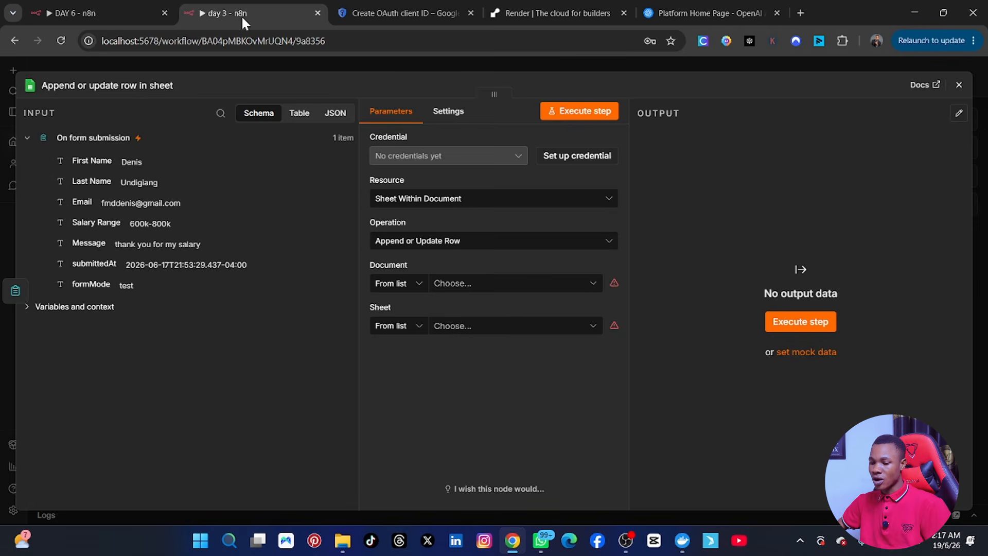
{"action": "left_click", "coordinate": [81, 10]}
{"action": "left_click", "coordinate": [411, 15]}
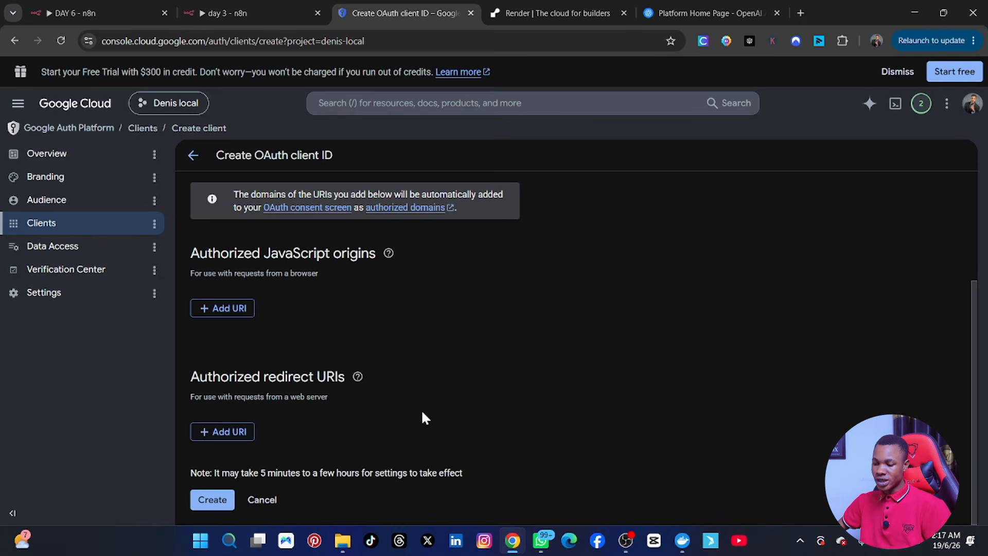
Step: Switch to the Render browser tab showing render.com
{"action": "left_click", "coordinate": [556, 14]}
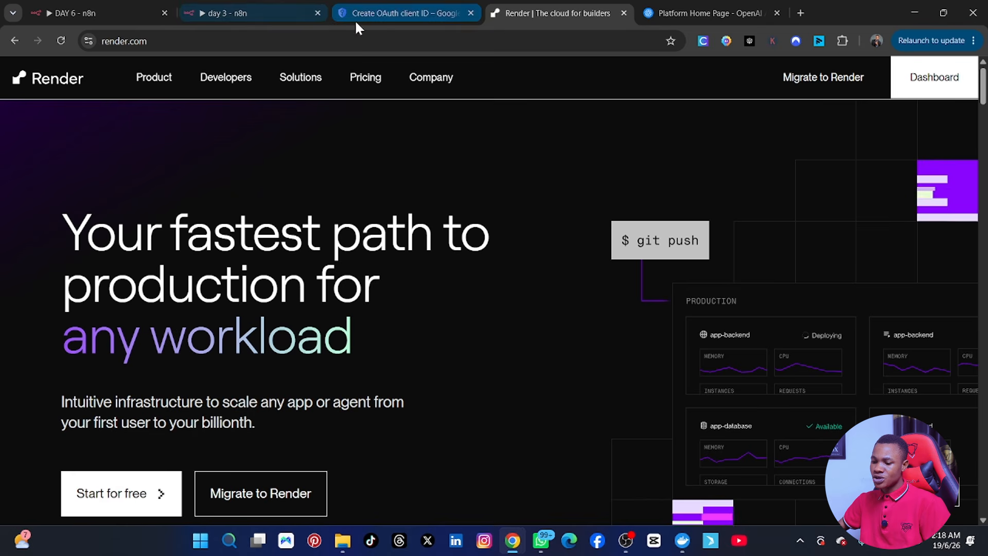
Step: Check the n8n Google Sheets step, then return to Render and begin a free sign-up
{"action": "left_click", "coordinate": [248, 11]}
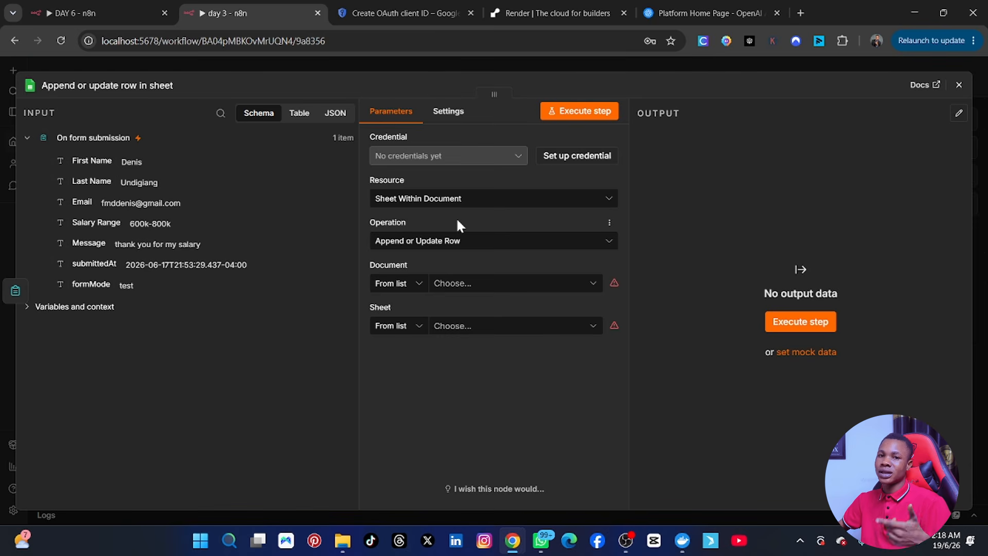
{"action": "left_click", "coordinate": [523, 16]}
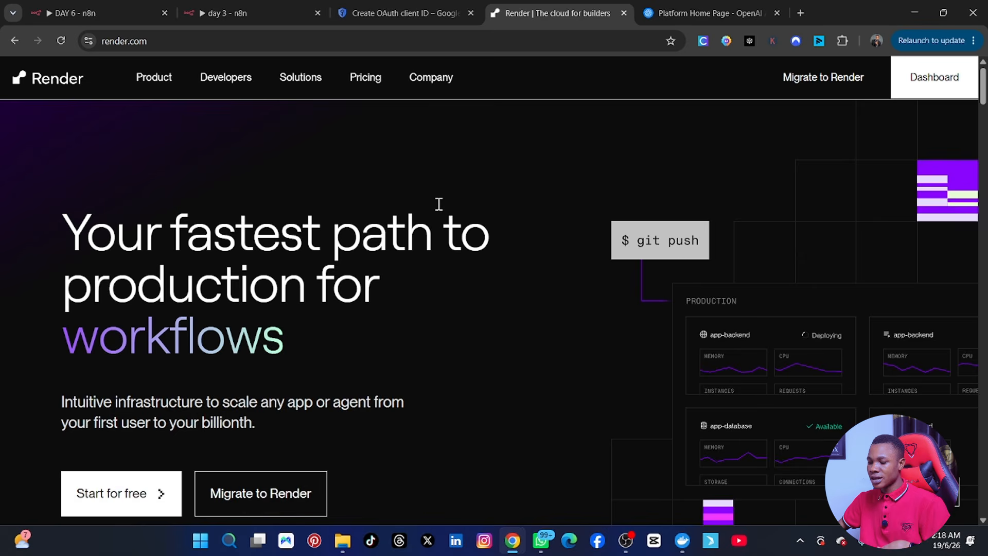
{"action": "scroll", "coordinate": [417, 265], "scroll_direction": "down", "scroll_amount": 3}
{"action": "left_click", "coordinate": [118, 375]}
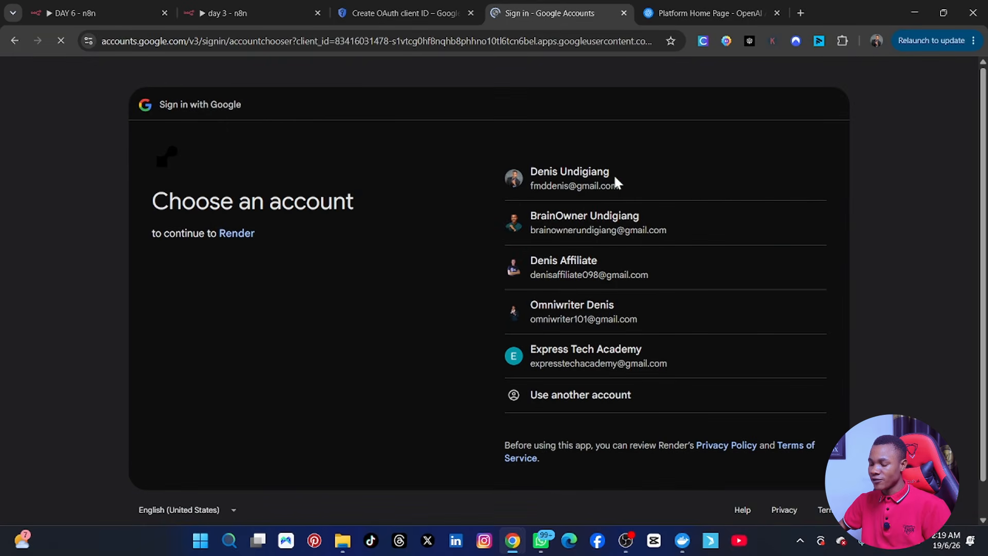
Step: Pick the Google account and approve signing in to Render with it
{"action": "left_click", "coordinate": [624, 221]}
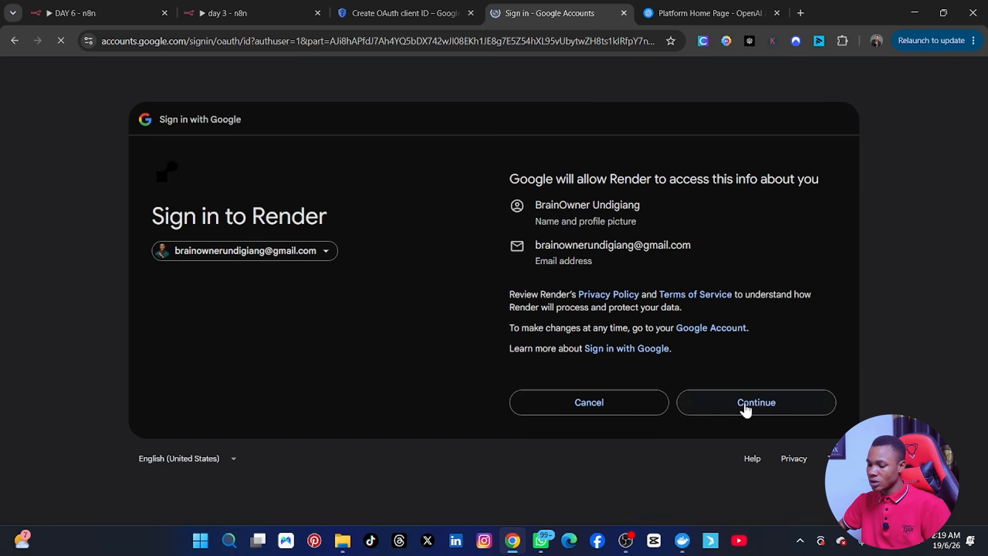
{"action": "left_click", "coordinate": [744, 402]}
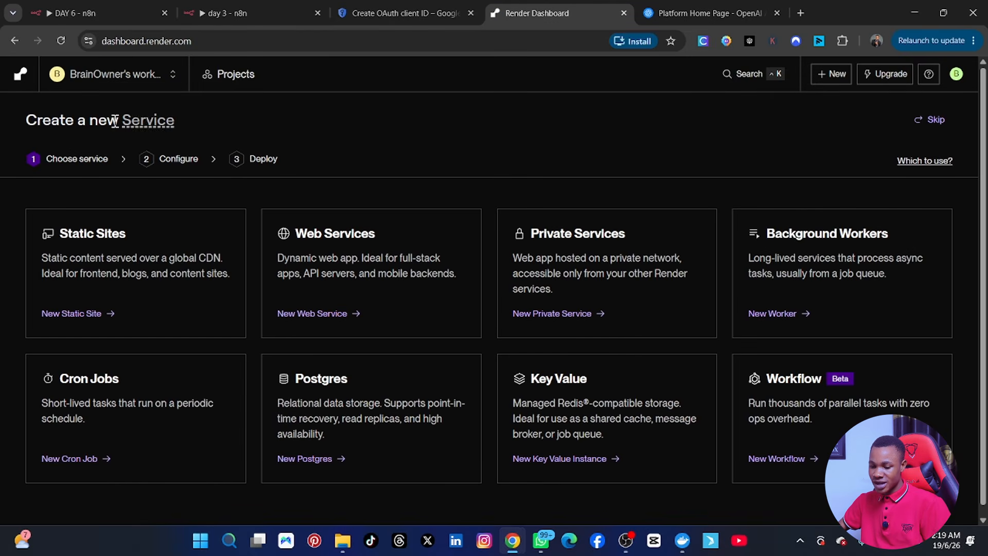
Step: Choose New Web Service under Web Services on Render's Create a new Service page
{"action": "scroll", "coordinate": [351, 373], "scroll_direction": "down", "scroll_amount": 1}
{"action": "scroll", "coordinate": [490, 214], "scroll_direction": "up", "scroll_amount": 1}
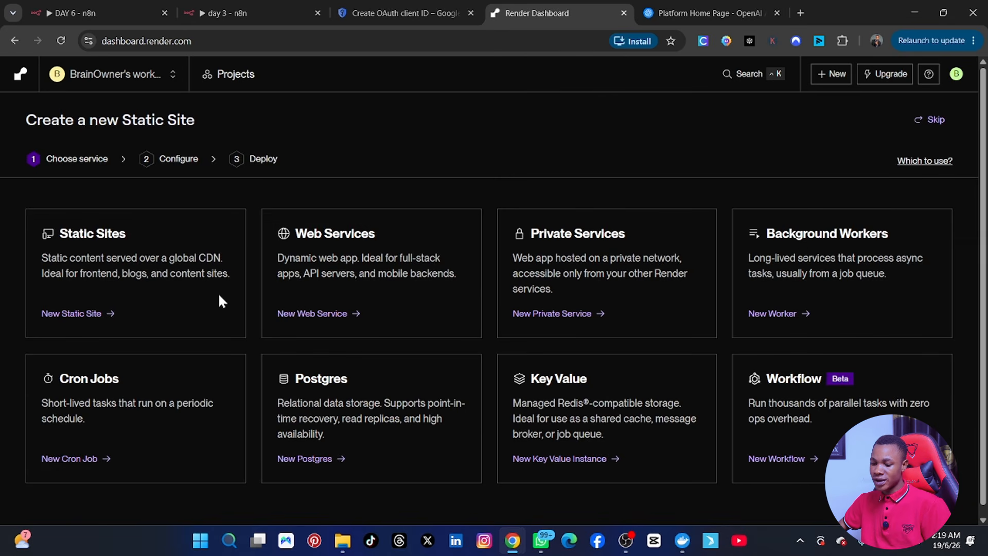
{"action": "scroll", "coordinate": [92, 206], "scroll_direction": "down", "scroll_amount": 1}
{"action": "scroll", "coordinate": [92, 207], "scroll_direction": "up", "scroll_amount": 1}
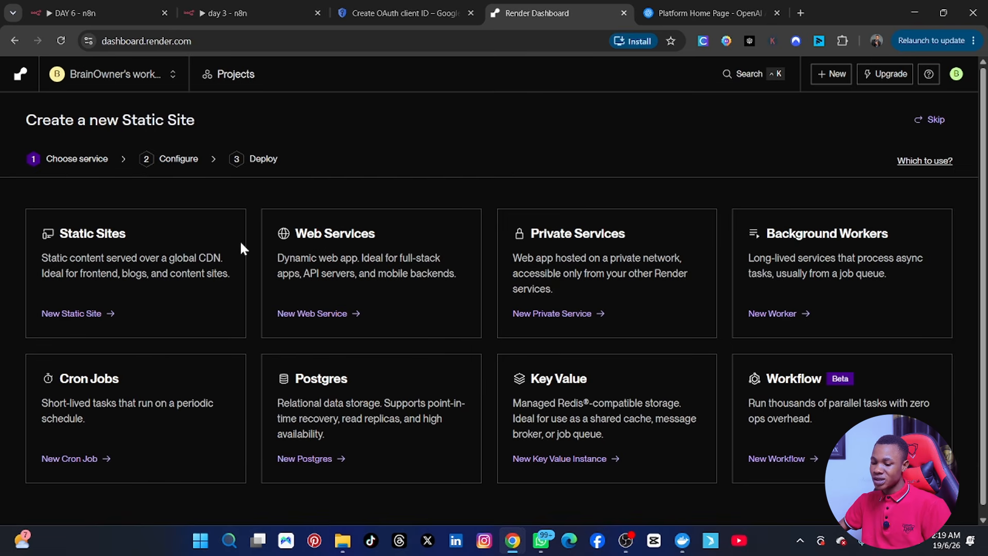
{"action": "left_click", "coordinate": [325, 314]}
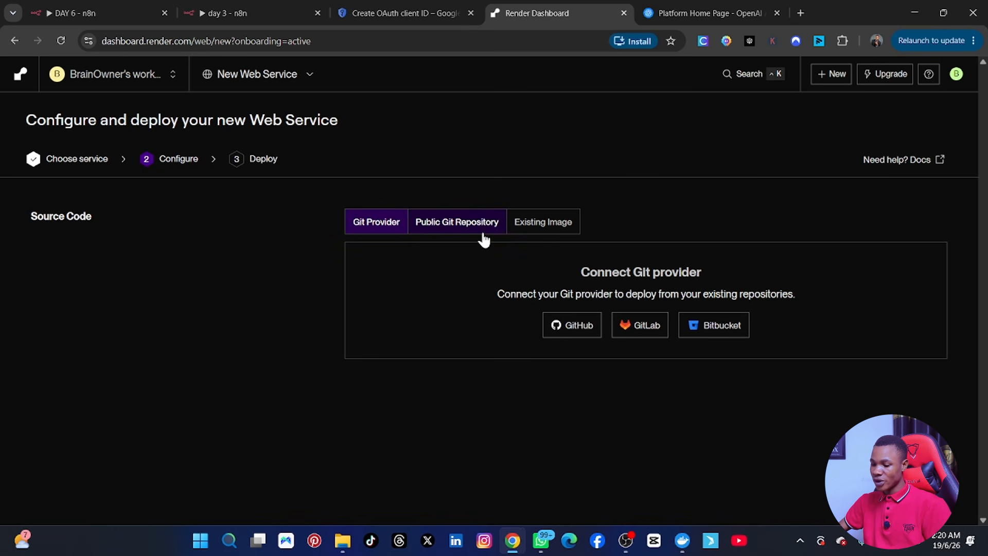
Step: Switch the service source to Existing Image and paste n8nio/n8n:latest as the Image URL
{"action": "left_click", "coordinate": [520, 231]}
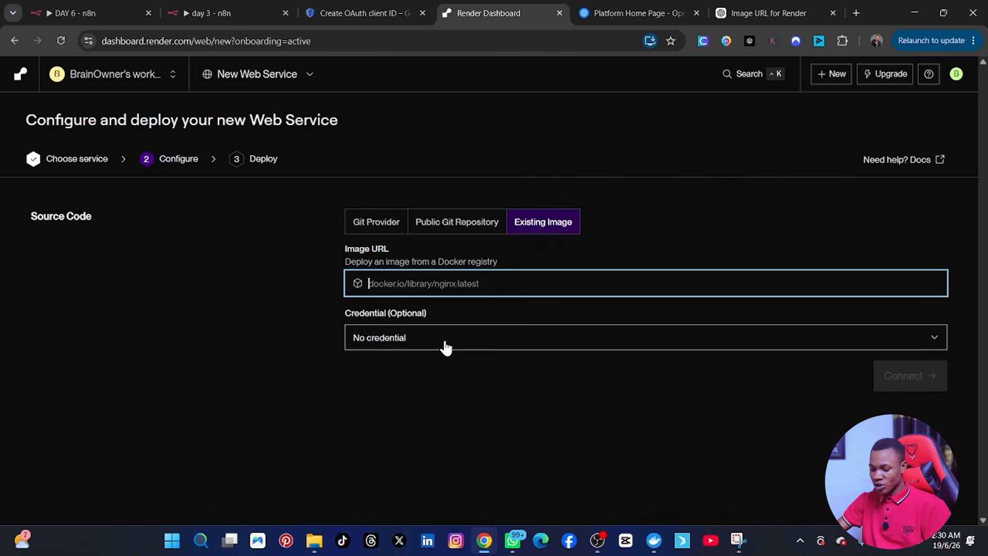
{"action": "key", "text": "ctrl+v"}
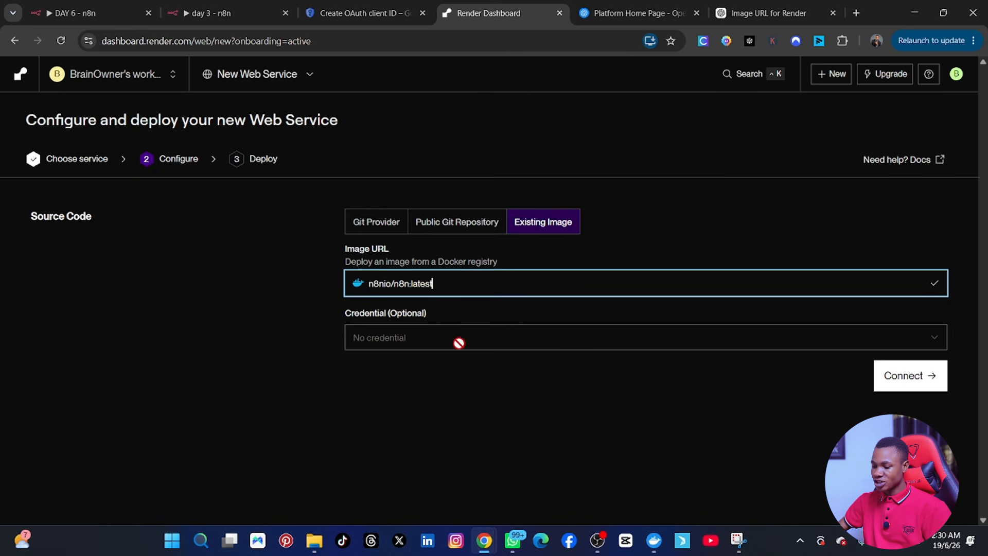
Step: Connect the n8n image and choose the Free instance type (512 MB RAM, 0.1 CPU)
{"action": "left_click", "coordinate": [924, 385]}
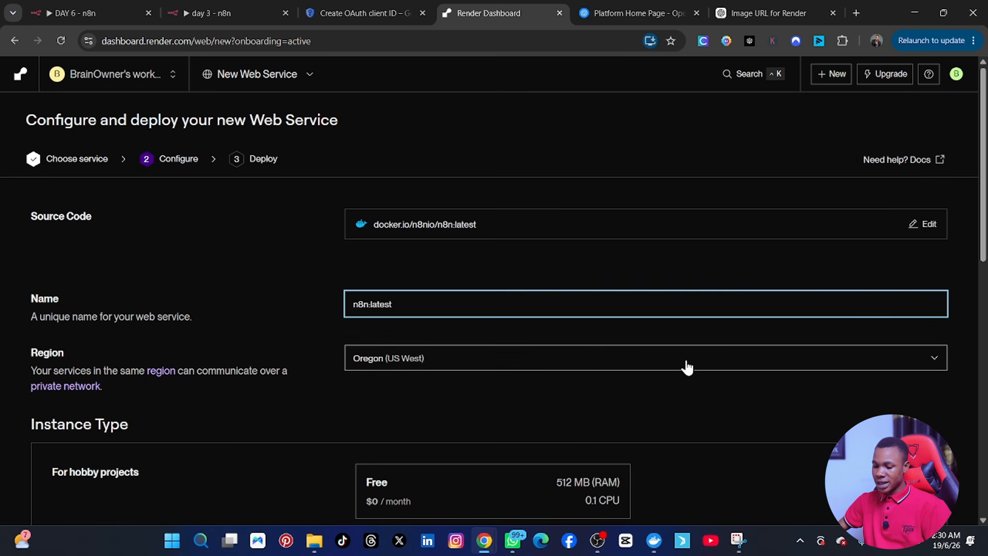
{"action": "scroll", "coordinate": [601, 370], "scroll_direction": "down", "scroll_amount": 1}
{"action": "scroll", "coordinate": [599, 371], "scroll_direction": "down", "scroll_amount": 4}
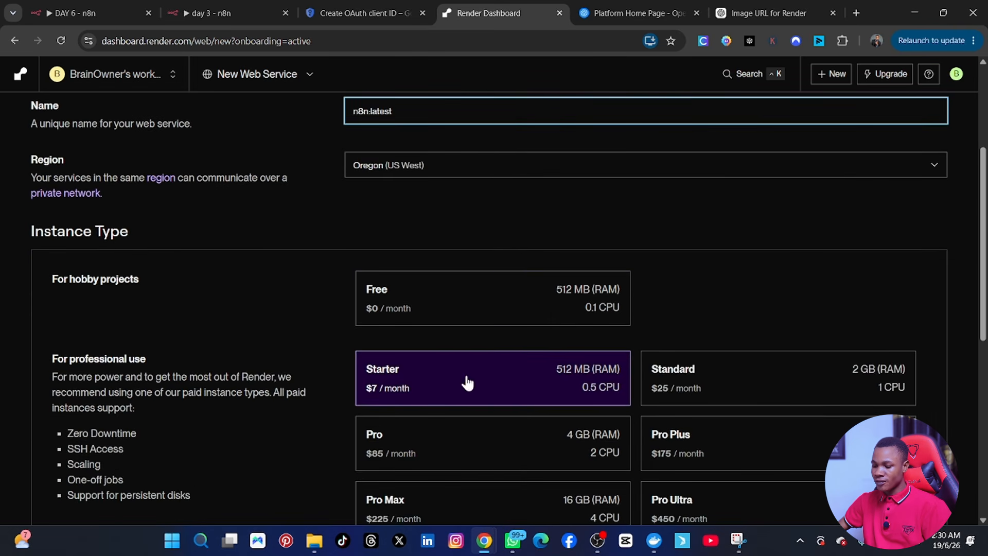
{"action": "scroll", "coordinate": [450, 380], "scroll_direction": "up", "scroll_amount": 5}
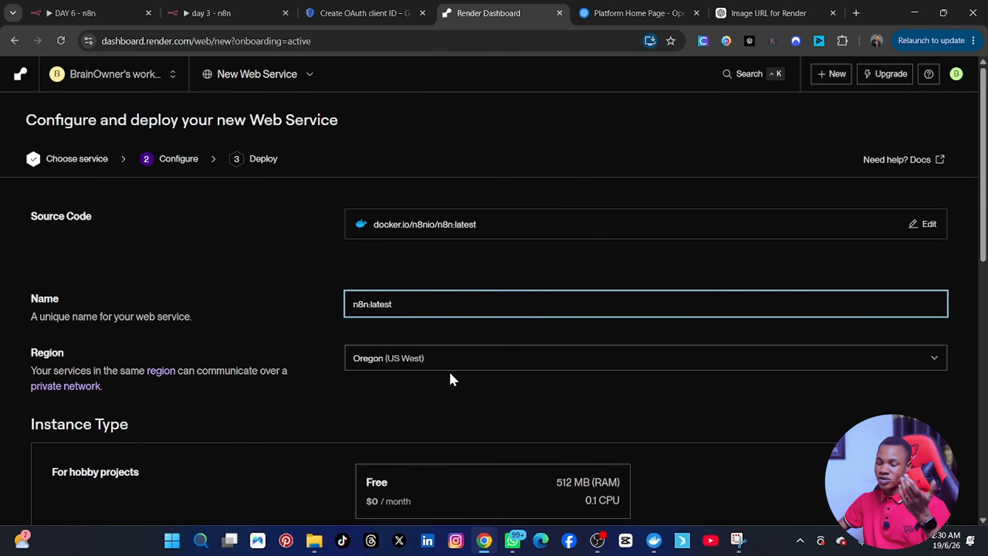
{"action": "scroll", "coordinate": [448, 370], "scroll_direction": "down", "scroll_amount": 1}
{"action": "scroll", "coordinate": [446, 381], "scroll_direction": "down", "scroll_amount": 4}
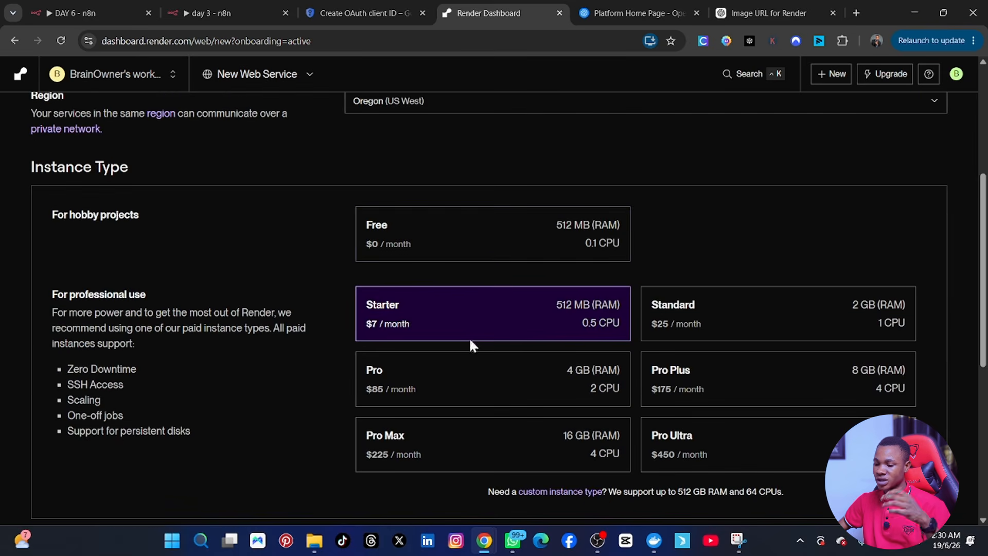
{"action": "left_click", "coordinate": [488, 245]}
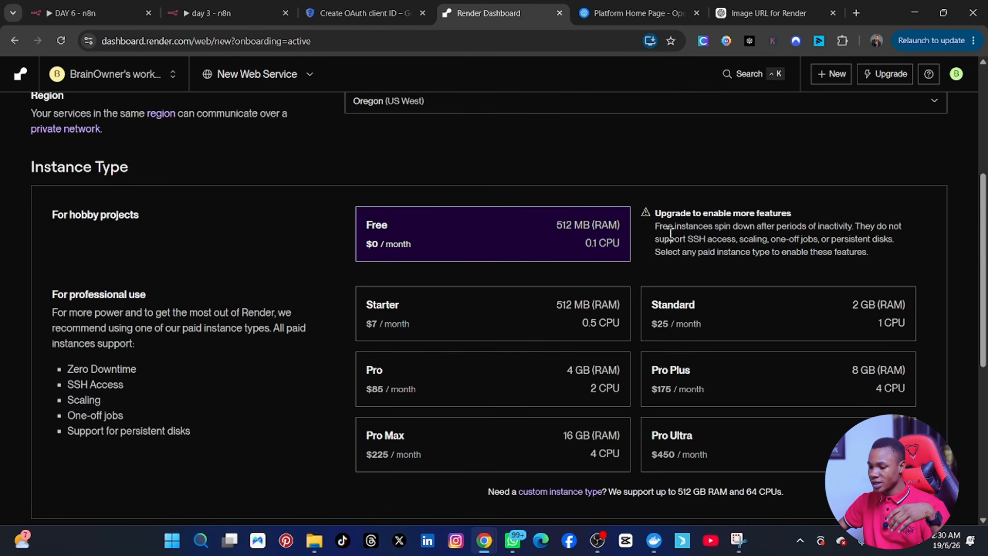
{"action": "scroll", "coordinate": [434, 260], "scroll_direction": "down", "scroll_amount": 6}
{"action": "scroll", "coordinate": [436, 259], "scroll_direction": "up", "scroll_amount": 2}
{"action": "scroll", "coordinate": [433, 255], "scroll_direction": "up", "scroll_amount": 3}
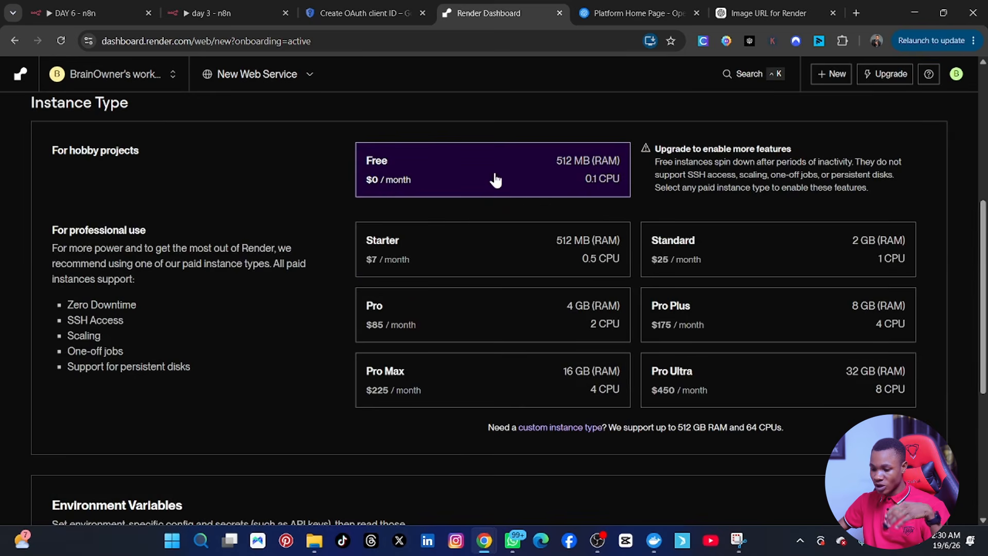
{"action": "scroll", "coordinate": [414, 287], "scroll_direction": "down", "scroll_amount": 5}
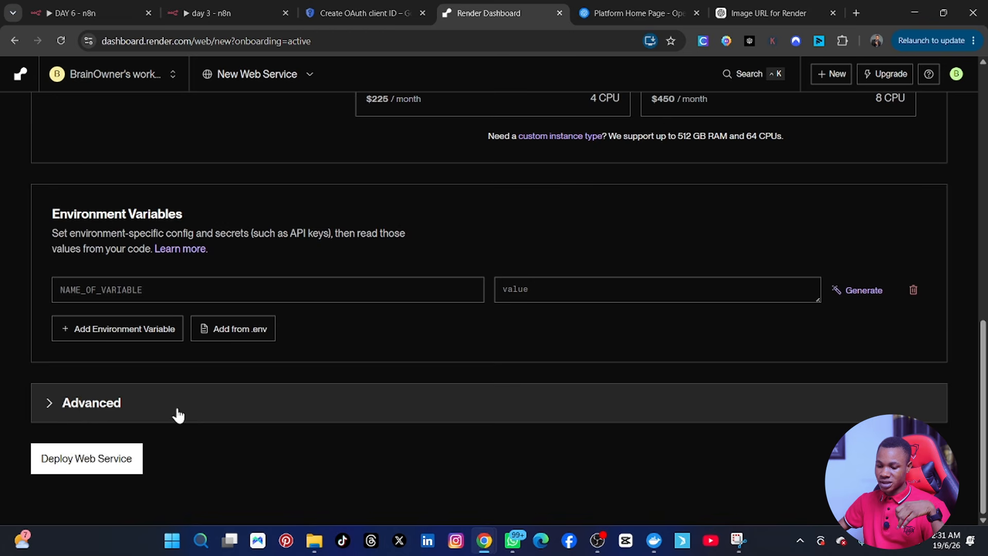
Step: Deploy the n8n:latest web service and wait for its Events page with the onrender.com URL
{"action": "left_click", "coordinate": [90, 458]}
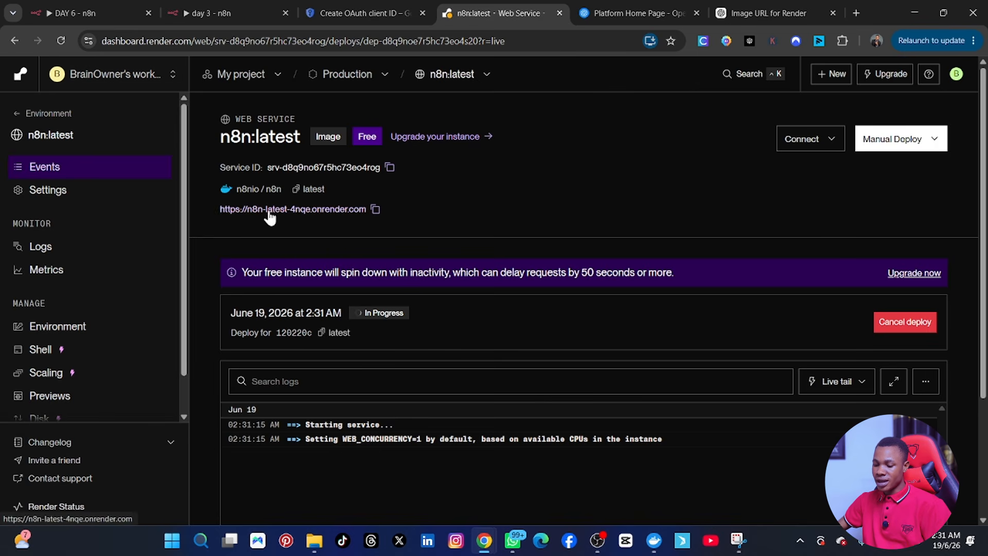
{"action": "scroll", "coordinate": [319, 340], "scroll_direction": "down", "scroll_amount": 1}
{"action": "scroll", "coordinate": [217, 427], "scroll_direction": "up", "scroll_amount": 1}
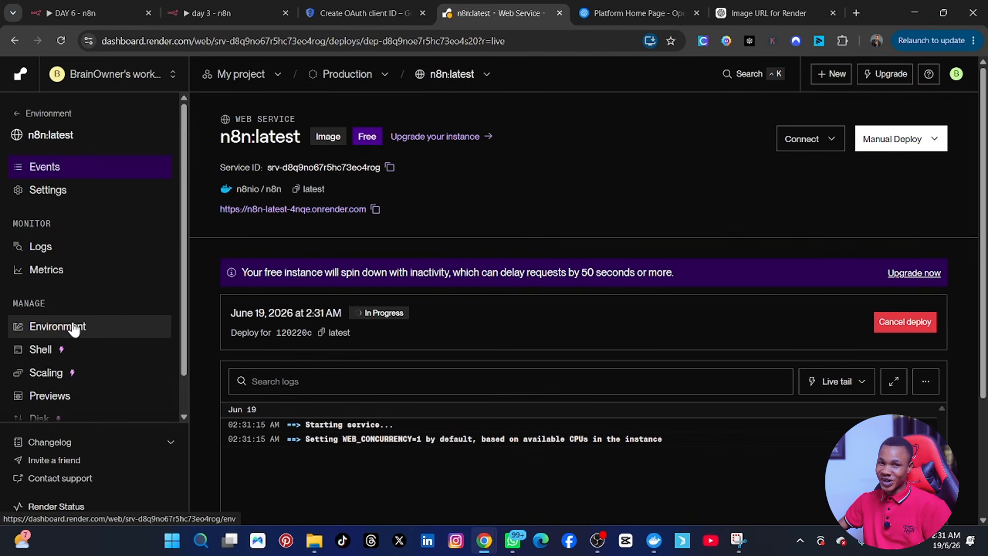
Step: Add a webhook_url environment variable whose value is the service's onrender.com URL
{"action": "left_click", "coordinate": [74, 328]}
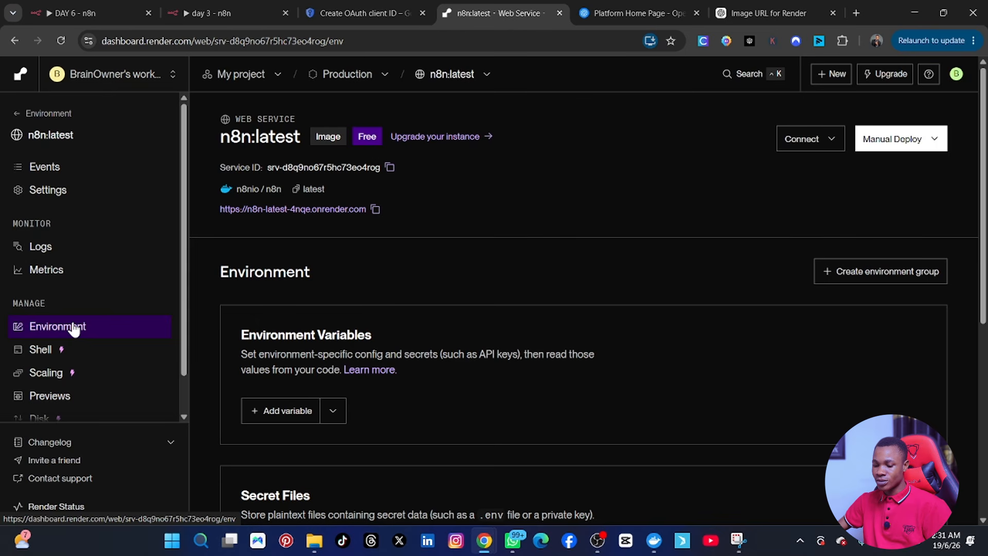
{"action": "scroll", "coordinate": [329, 409], "scroll_direction": "down", "scroll_amount": 1}
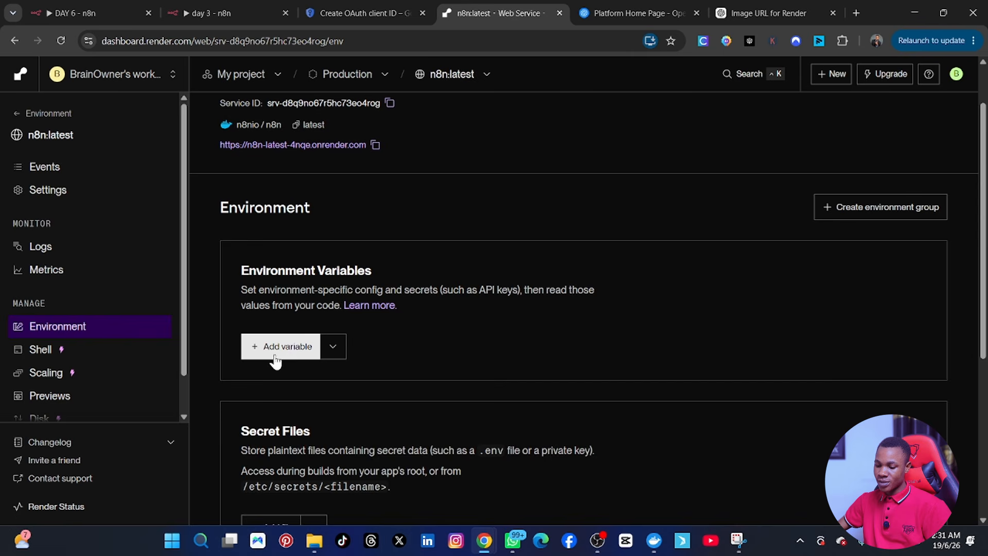
{"action": "left_click", "coordinate": [274, 354]}
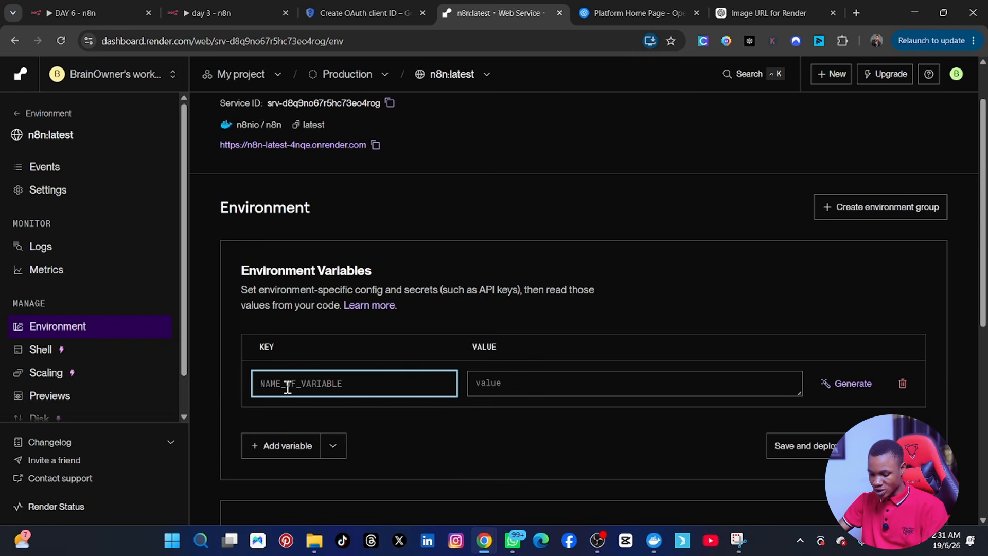
{"action": "type", "text": "webhook_url"}
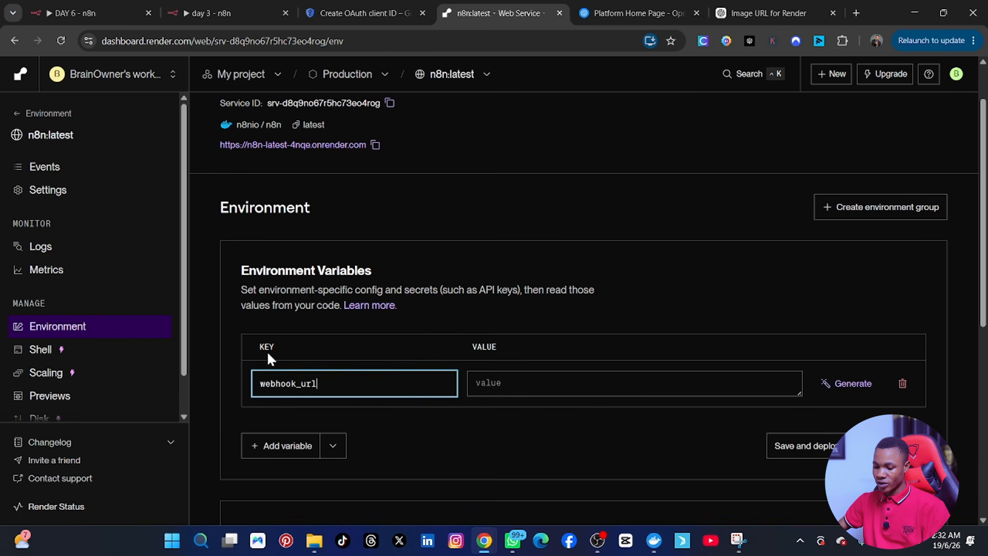
{"action": "left_click", "coordinate": [375, 146]}
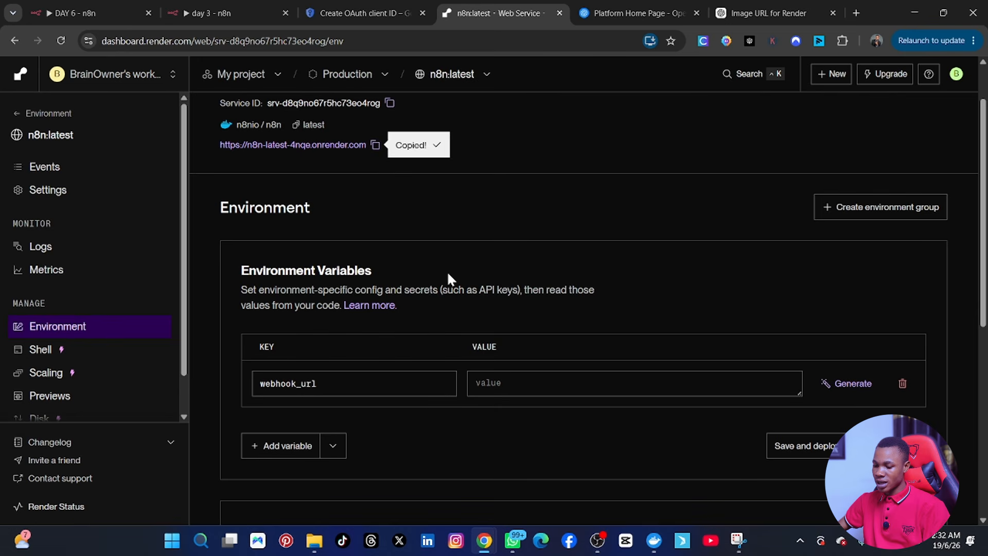
{"action": "left_click", "coordinate": [487, 388]}
{"action": "key", "text": "ctrl+v"}
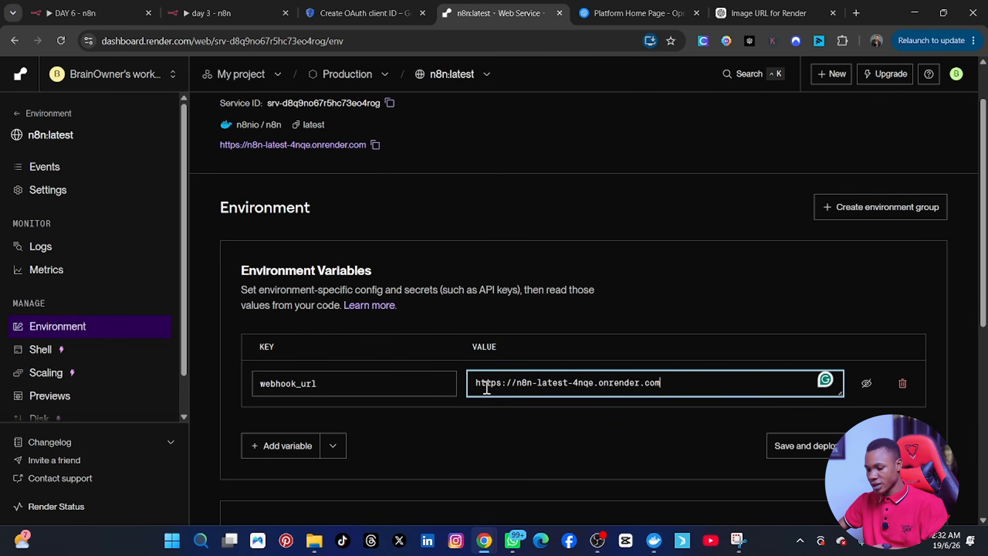
{"action": "scroll", "coordinate": [410, 440], "scroll_direction": "down", "scroll_amount": 3}
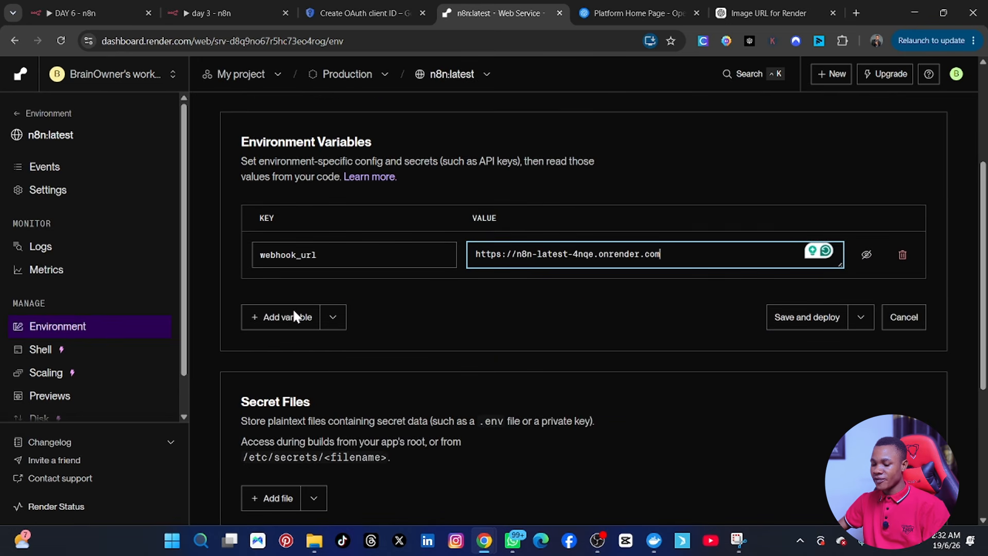
Step: Add VUE_APP_URL with the same onrender.com URL, then save and deploy
{"action": "left_click", "coordinate": [293, 315]}
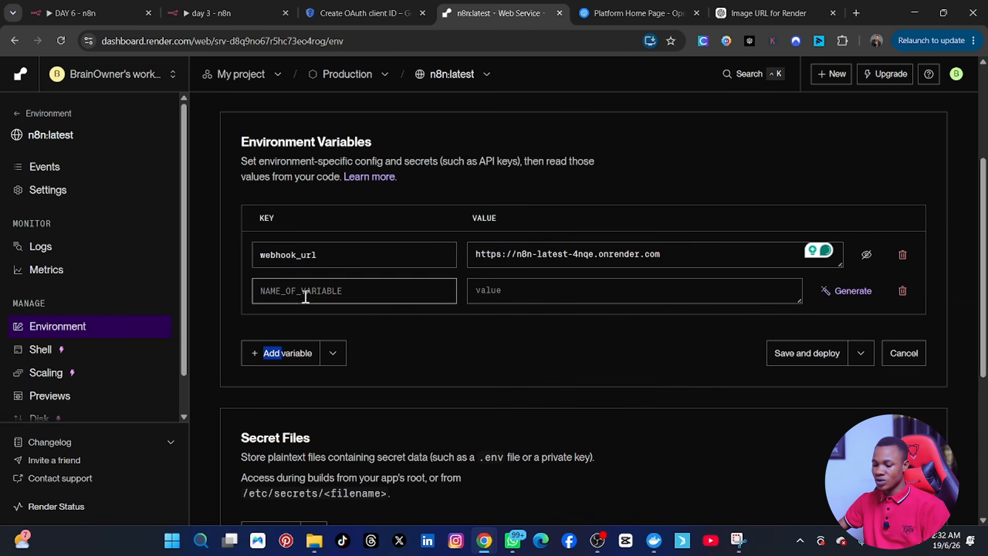
{"action": "left_click", "coordinate": [306, 297]}
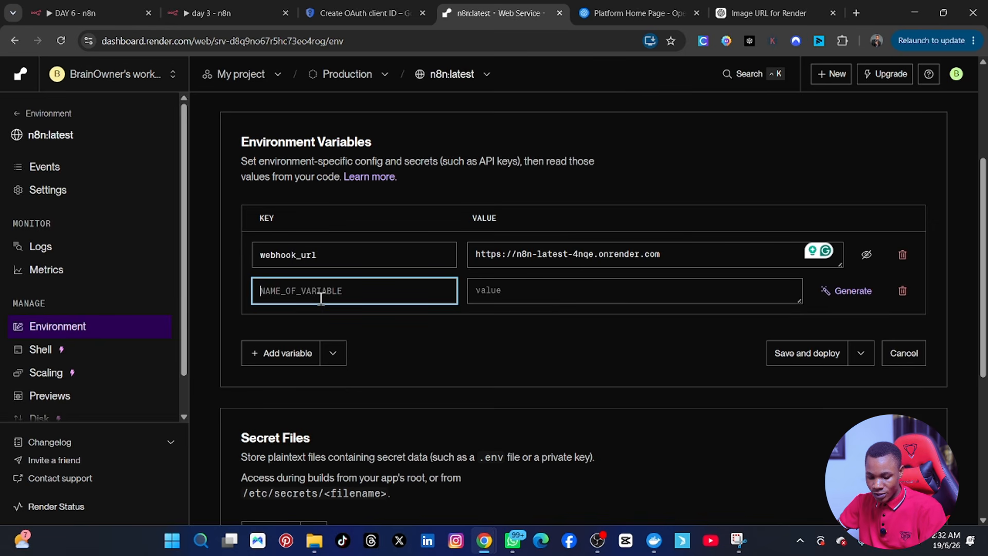
{"action": "type", "text": "VUE_APP"}
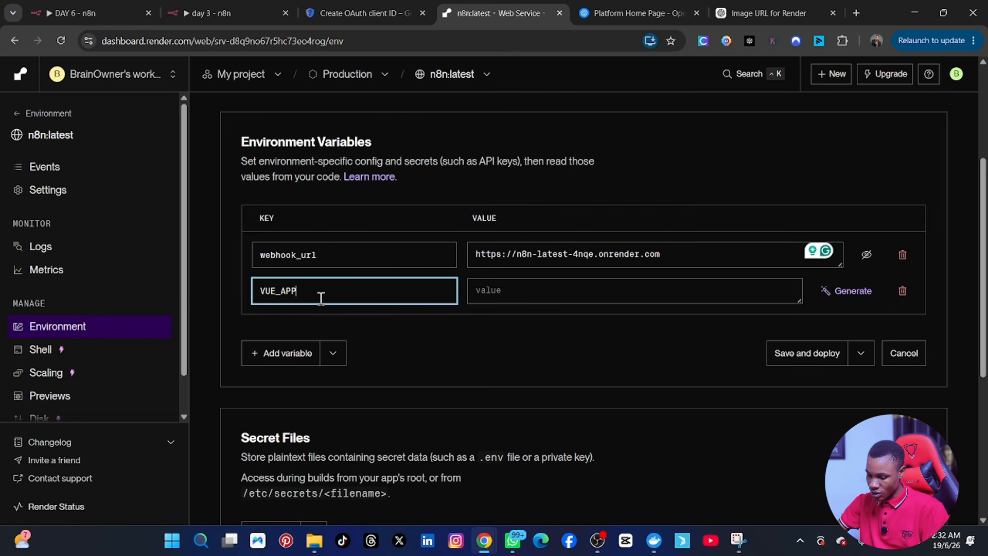
{"action": "type", "text": "_URL"}
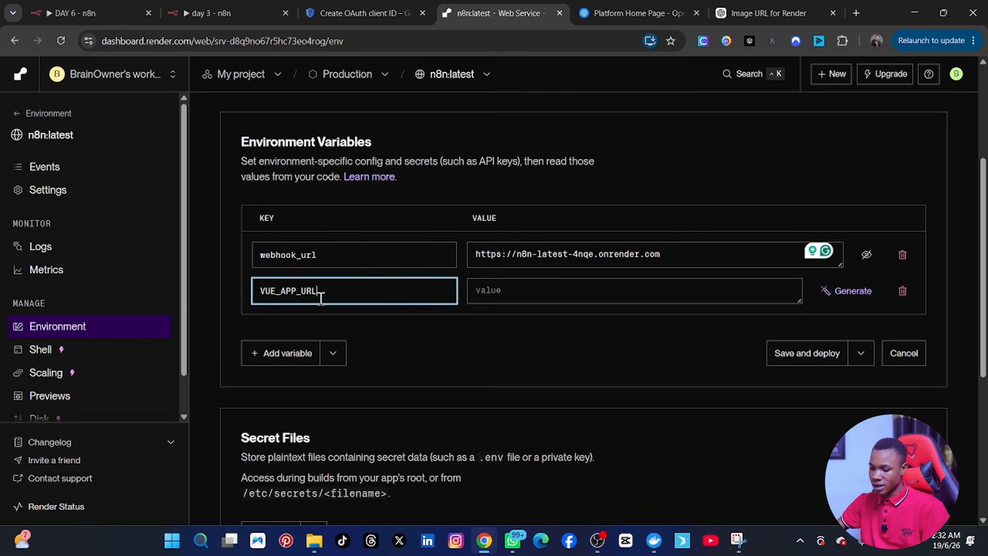
{"action": "left_click", "coordinate": [536, 293]}
{"action": "key", "text": "ctrl+v"}
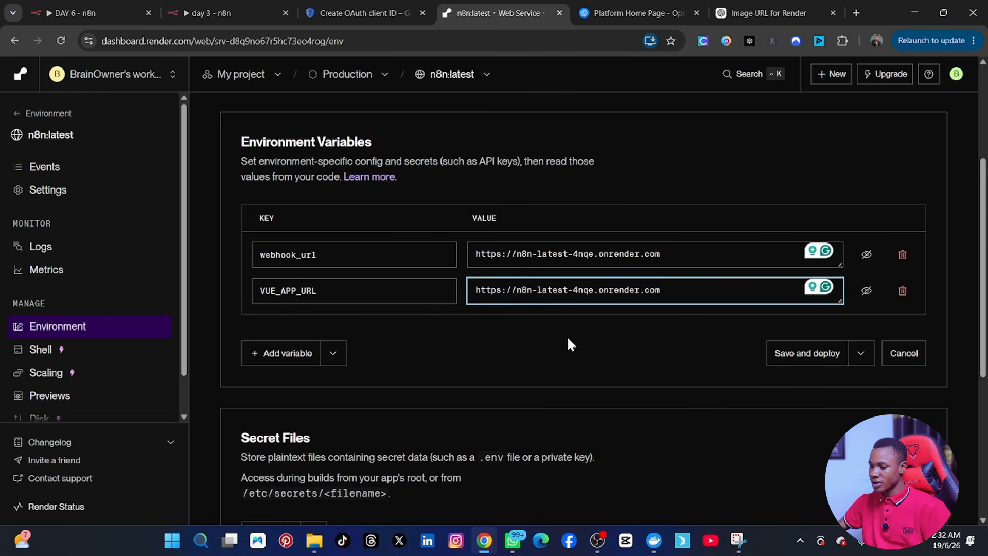
{"action": "scroll", "coordinate": [499, 349], "scroll_direction": "down", "scroll_amount": 5}
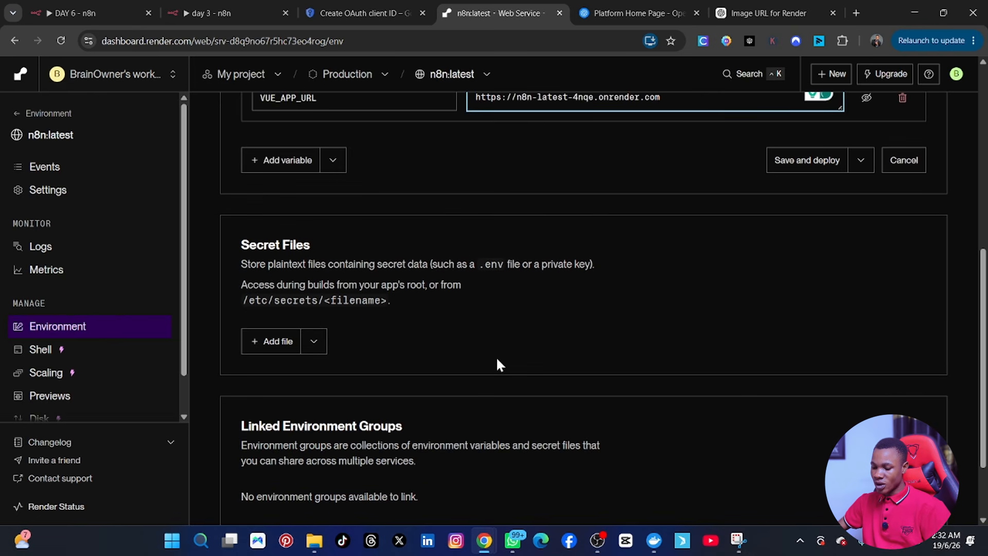
{"action": "scroll", "coordinate": [498, 359], "scroll_direction": "up", "scroll_amount": 8}
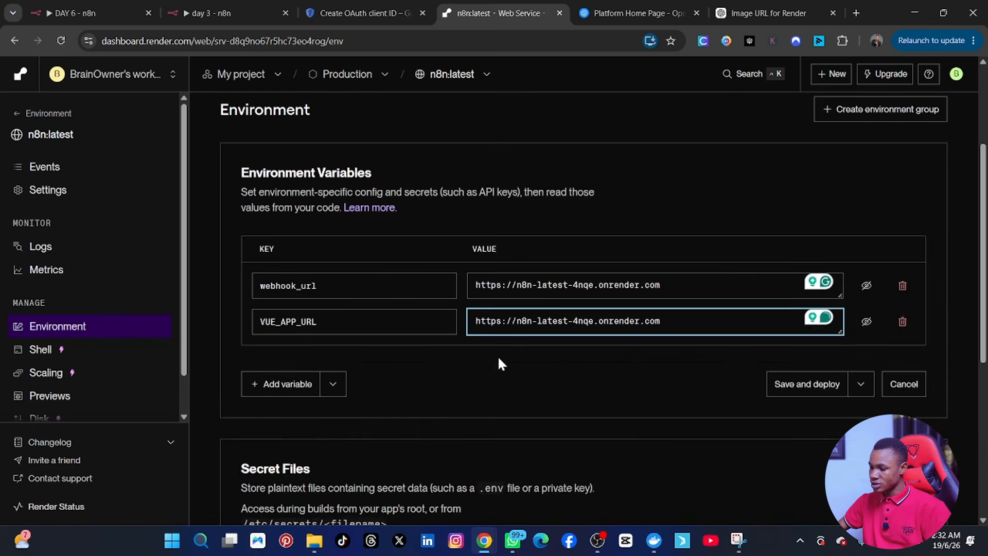
{"action": "scroll", "coordinate": [498, 358], "scroll_direction": "down", "scroll_amount": 2}
{"action": "scroll", "coordinate": [498, 359], "scroll_direction": "down", "scroll_amount": 1}
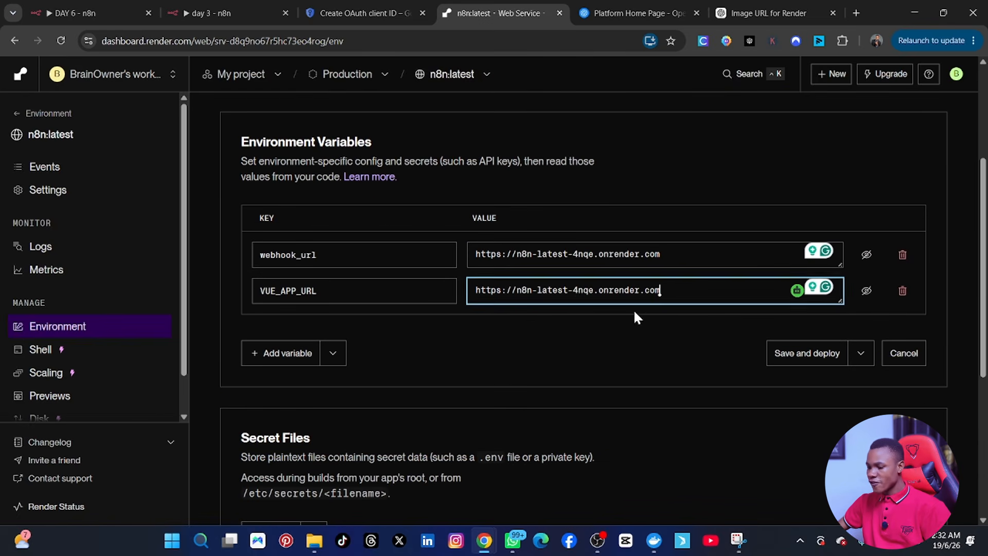
{"action": "left_click", "coordinate": [784, 359]}
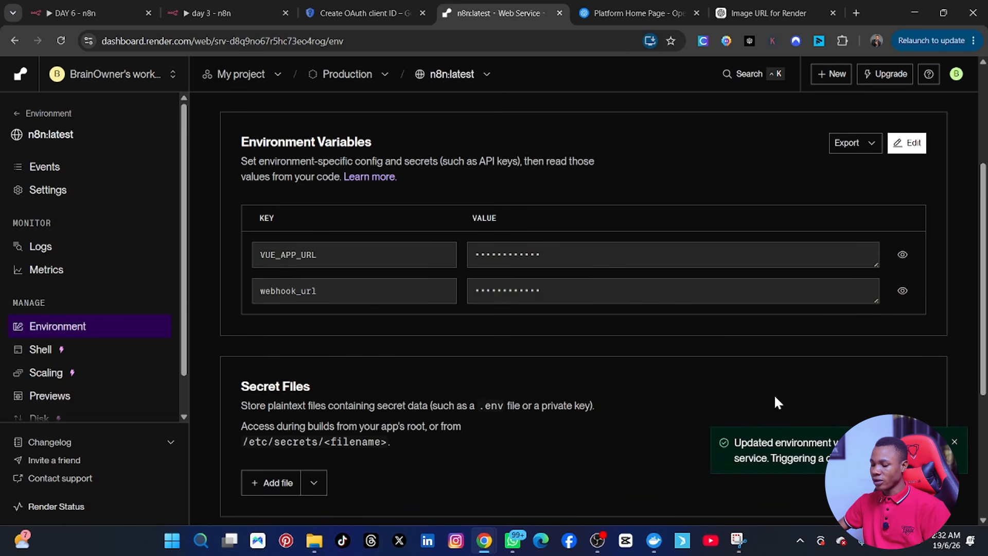
Step: After the environment update is saved, copy the service's public onrender.com URL
{"action": "scroll", "coordinate": [597, 288], "scroll_direction": "up", "scroll_amount": 3}
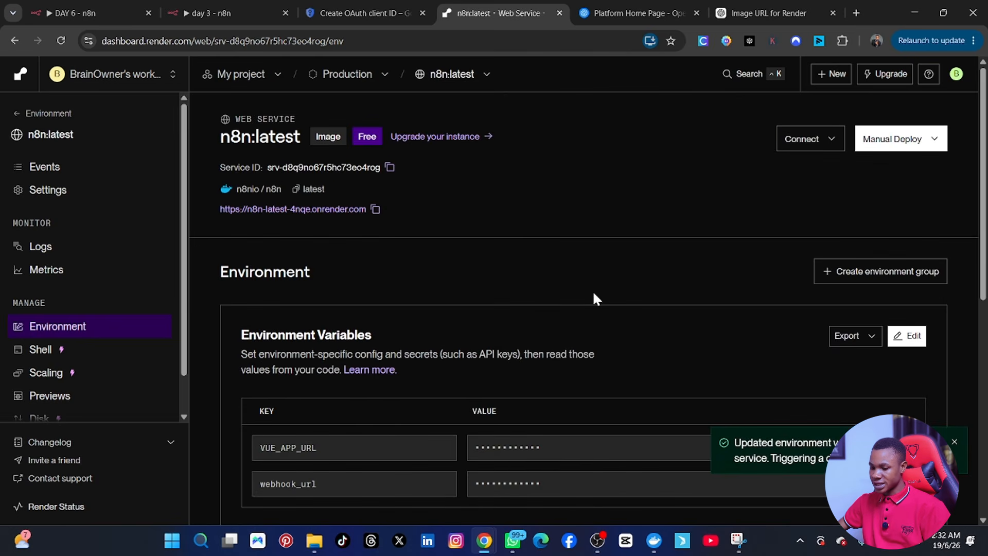
{"action": "scroll", "coordinate": [558, 327], "scroll_direction": "down", "scroll_amount": 1}
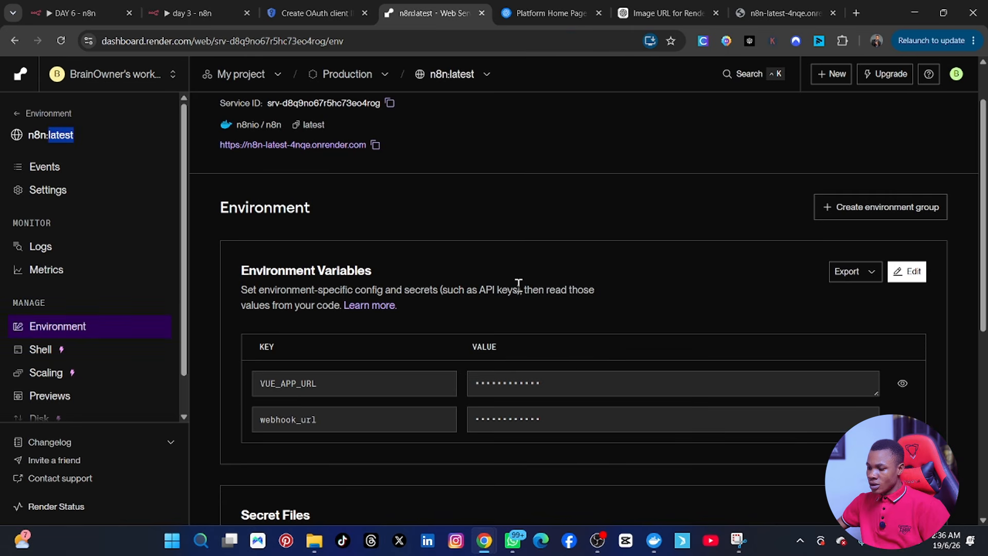
{"action": "scroll", "coordinate": [690, 320], "scroll_direction": "up", "scroll_amount": 1}
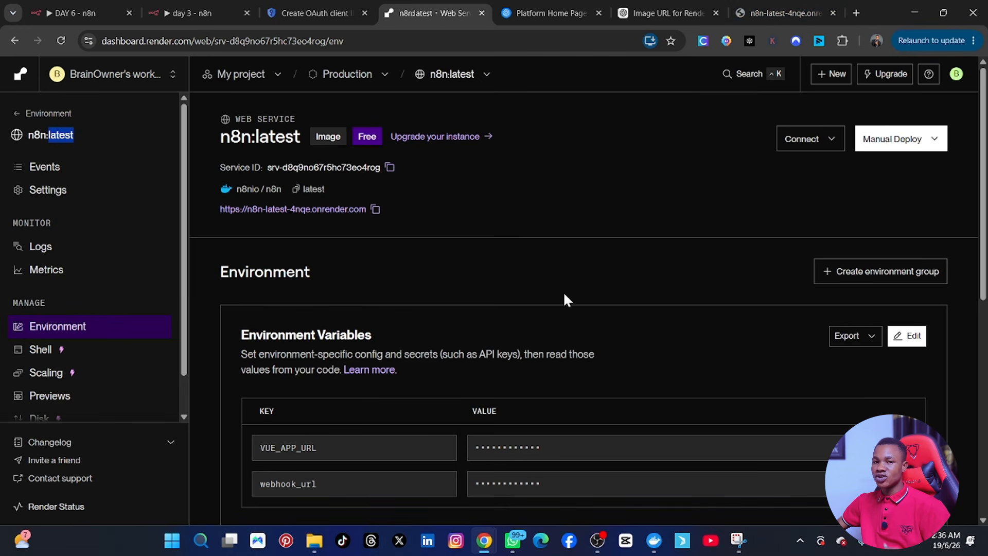
{"action": "left_click", "coordinate": [374, 211]}
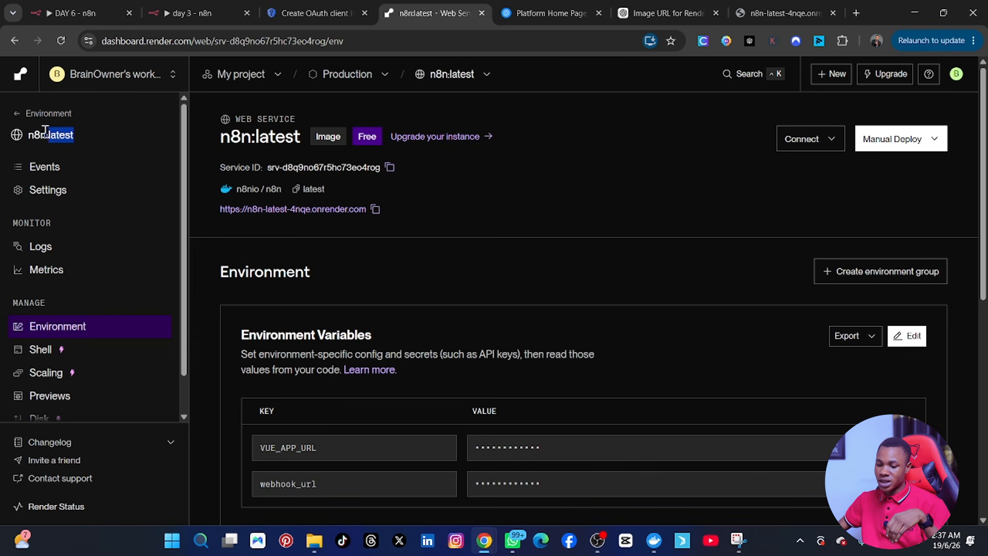
{"action": "left_click", "coordinate": [112, 137]}
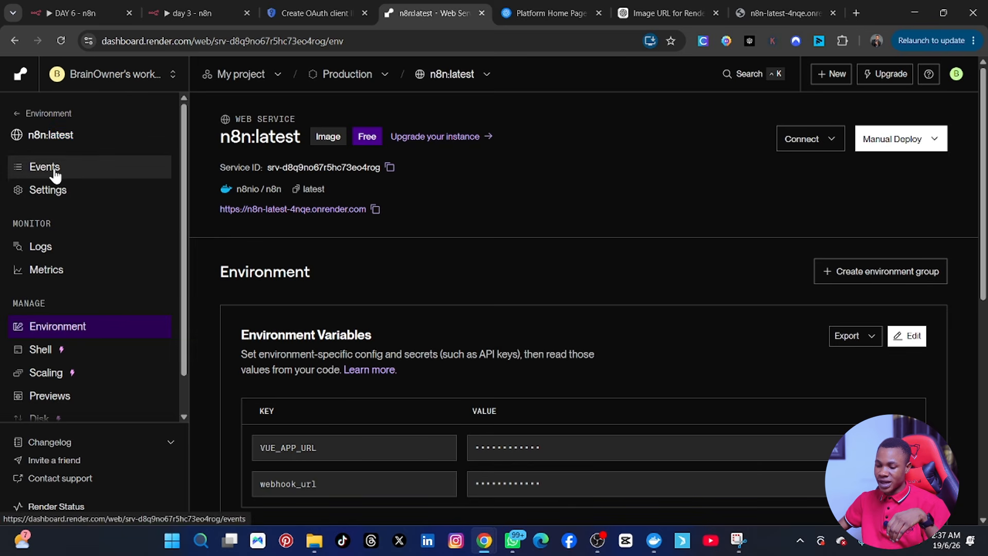
Step: Open the service's Events history to confirm the redeploy is live and the service recovered
{"action": "left_click", "coordinate": [53, 173]}
{"action": "scroll", "coordinate": [371, 370], "scroll_direction": "down", "scroll_amount": 1}
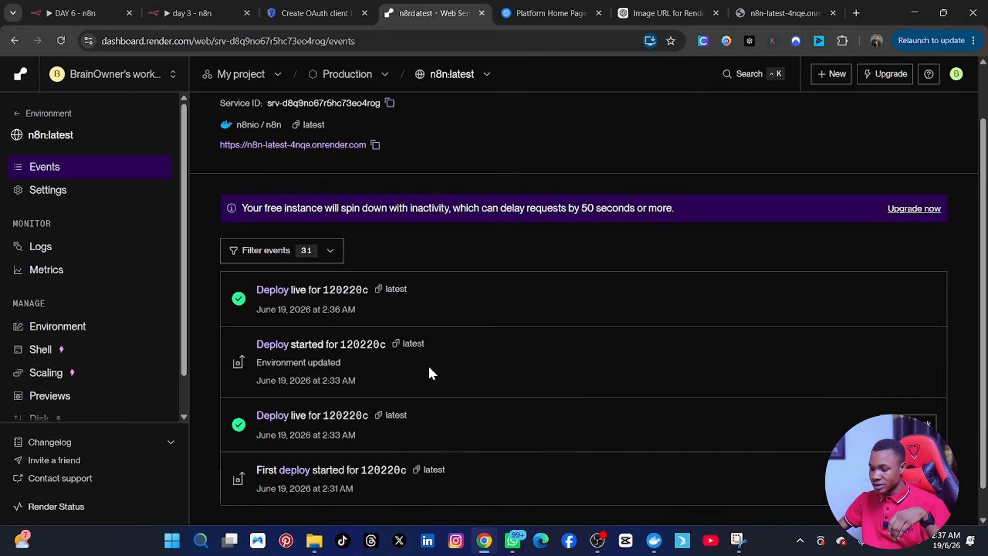
{"action": "scroll", "coordinate": [726, 355], "scroll_direction": "down", "scroll_amount": 1}
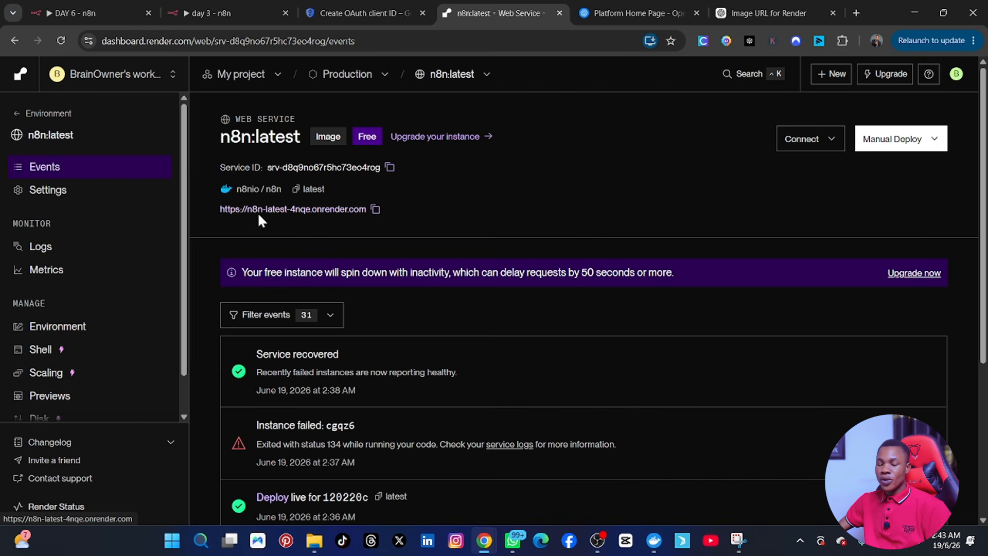
{"action": "left_click", "coordinate": [375, 210]}
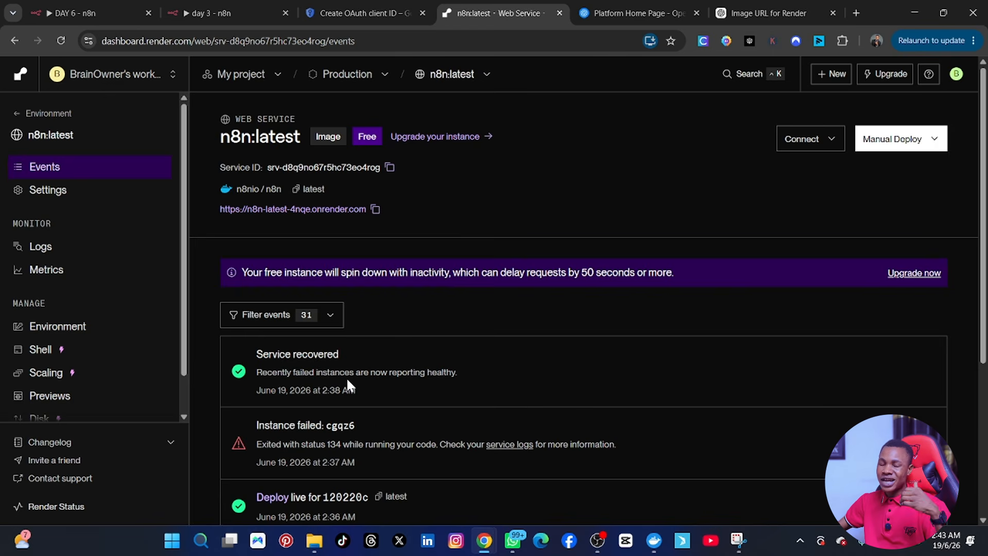
{"action": "left_click", "coordinate": [375, 209]}
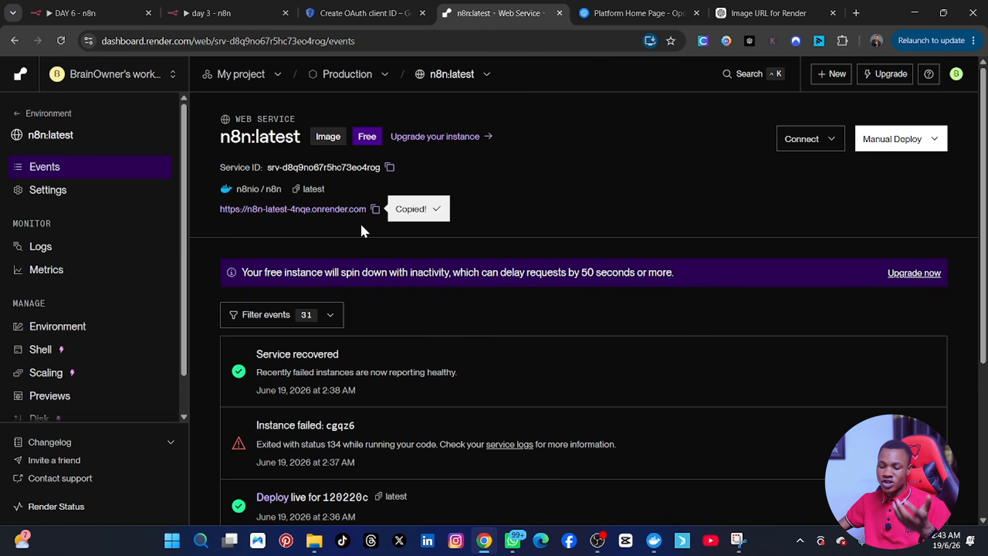
{"action": "scroll", "coordinate": [320, 381], "scroll_direction": "down", "scroll_amount": 4}
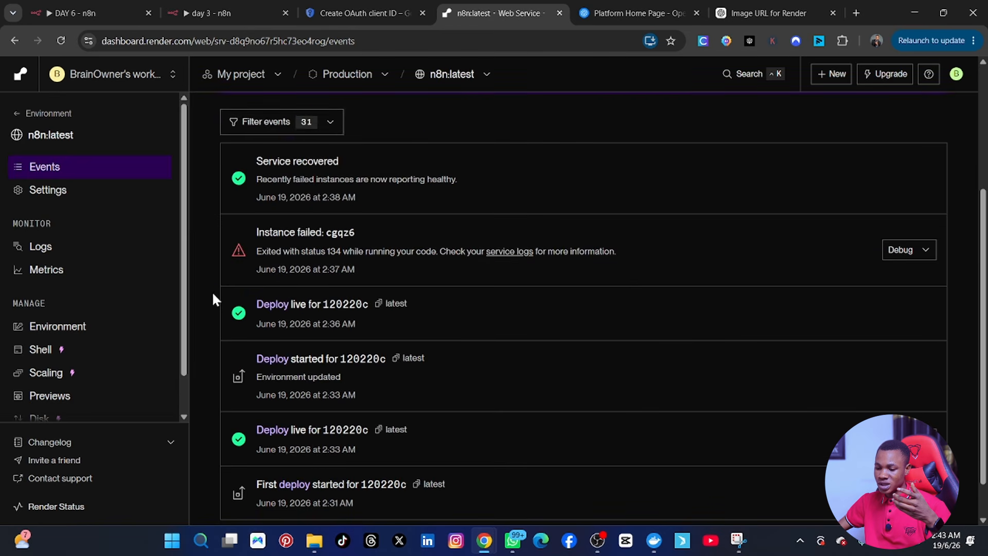
{"action": "scroll", "coordinate": [238, 213], "scroll_direction": "down", "scroll_amount": 1}
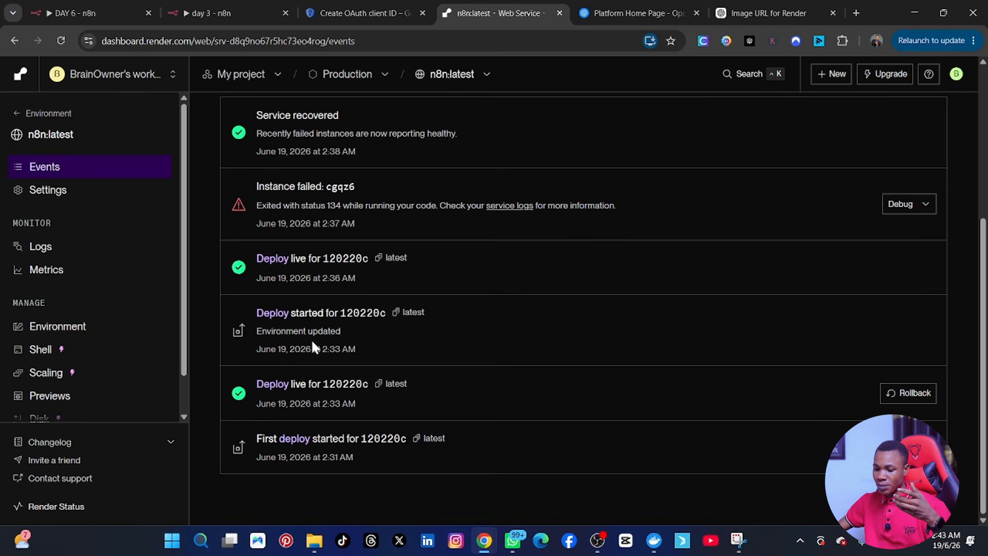
{"action": "scroll", "coordinate": [332, 441], "scroll_direction": "up", "scroll_amount": 5}
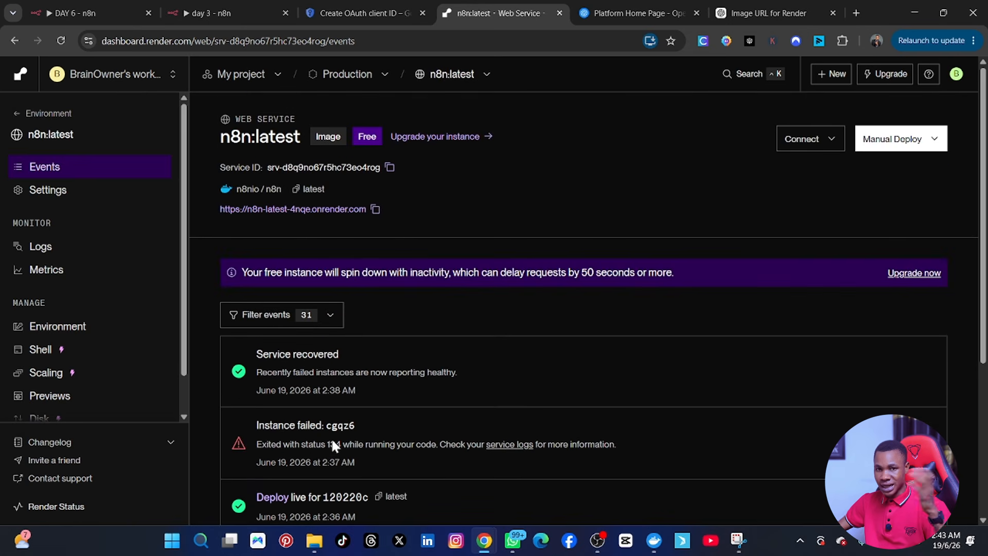
{"action": "scroll", "coordinate": [308, 381], "scroll_direction": "down", "scroll_amount": 1}
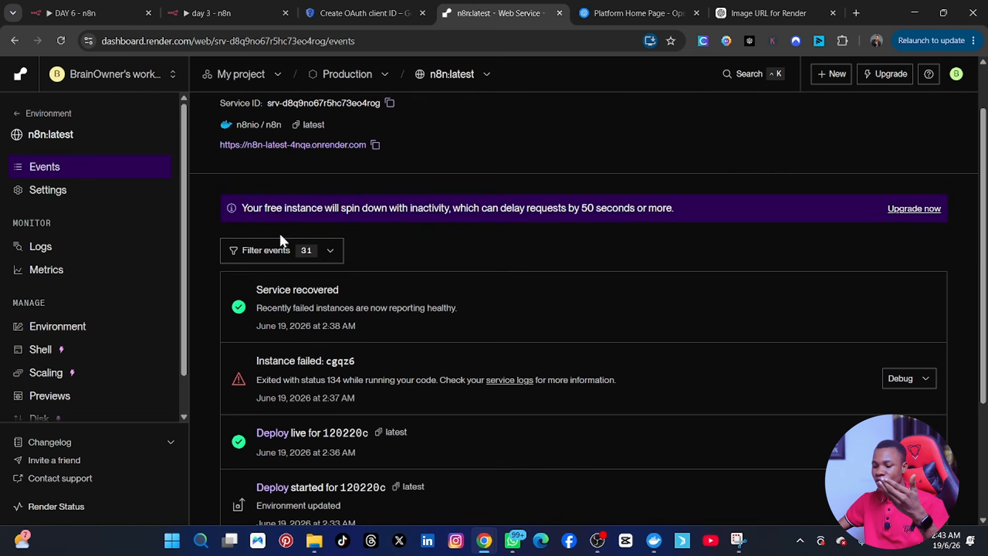
{"action": "scroll", "coordinate": [278, 288], "scroll_direction": "down", "scroll_amount": 3}
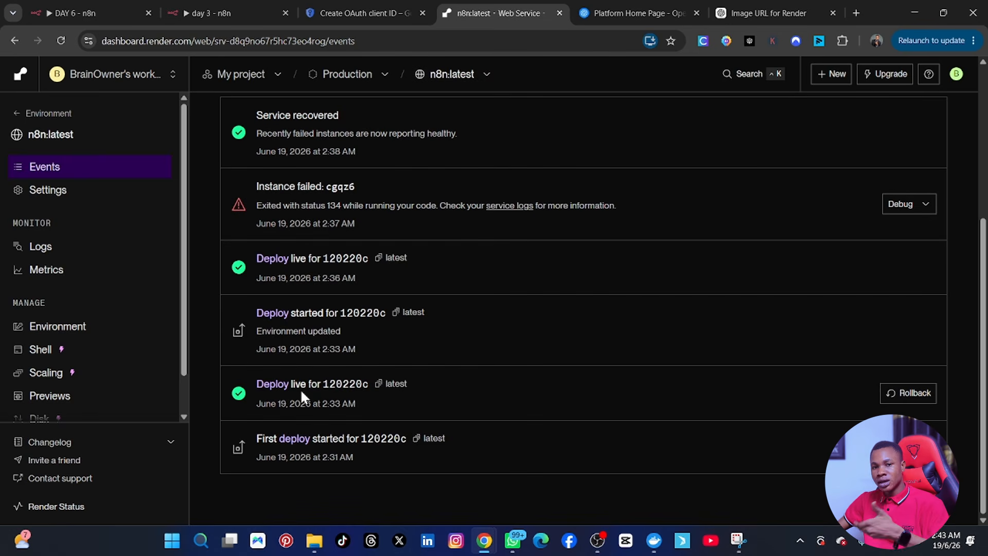
{"action": "mouse_move", "coordinate": [311, 530]}
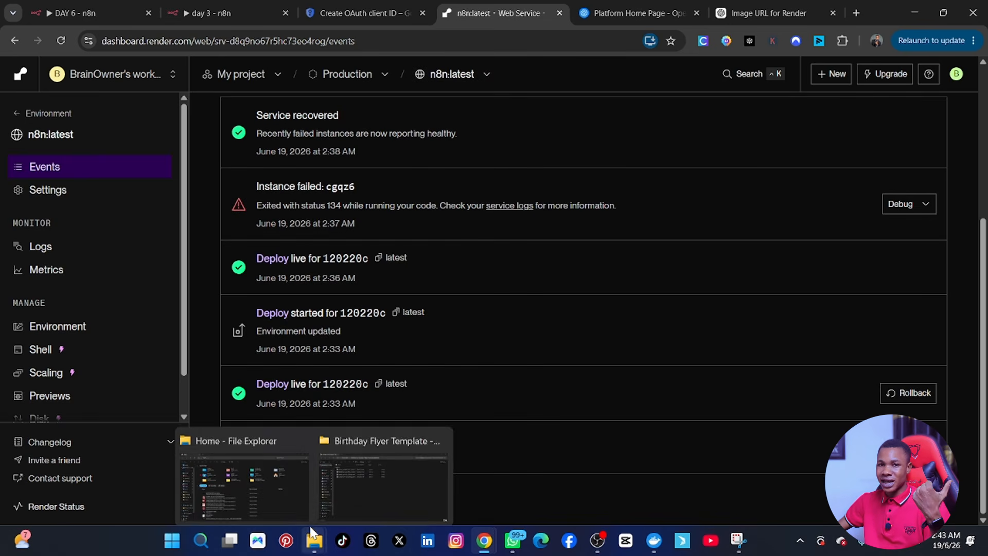
{"action": "scroll", "coordinate": [410, 355], "scroll_direction": "up", "scroll_amount": 3}
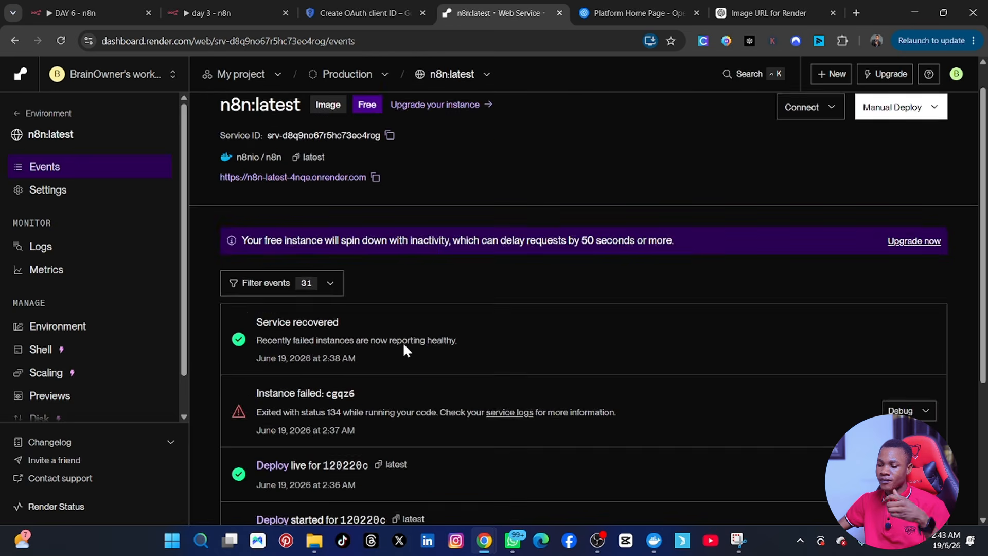
{"action": "scroll", "coordinate": [404, 350], "scroll_direction": "up", "scroll_amount": 1}
{"action": "left_click", "coordinate": [375, 215]}
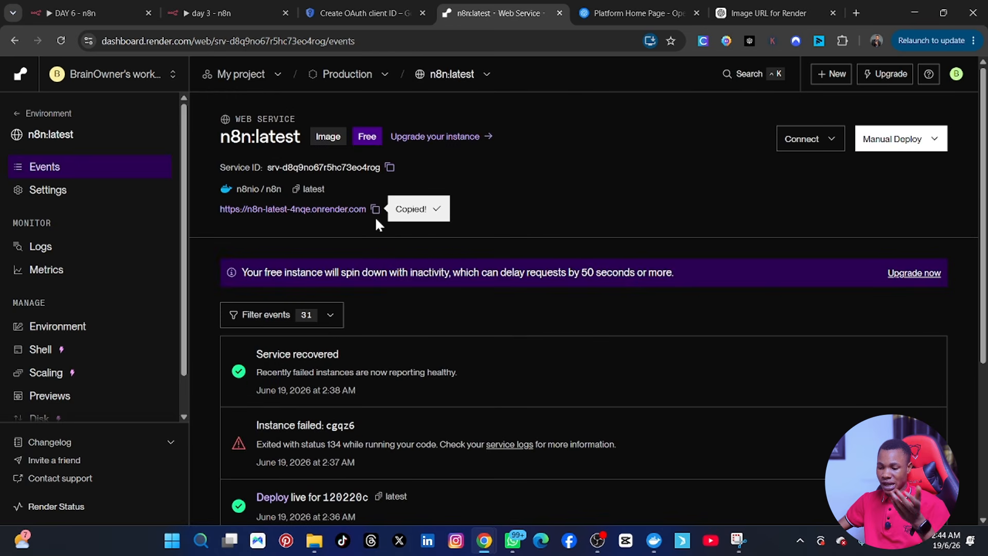
Step: Load the copied onrender.com n8n address in a new browser tab
{"action": "left_click", "coordinate": [856, 13]}
{"action": "key", "text": "ctrl+v"}
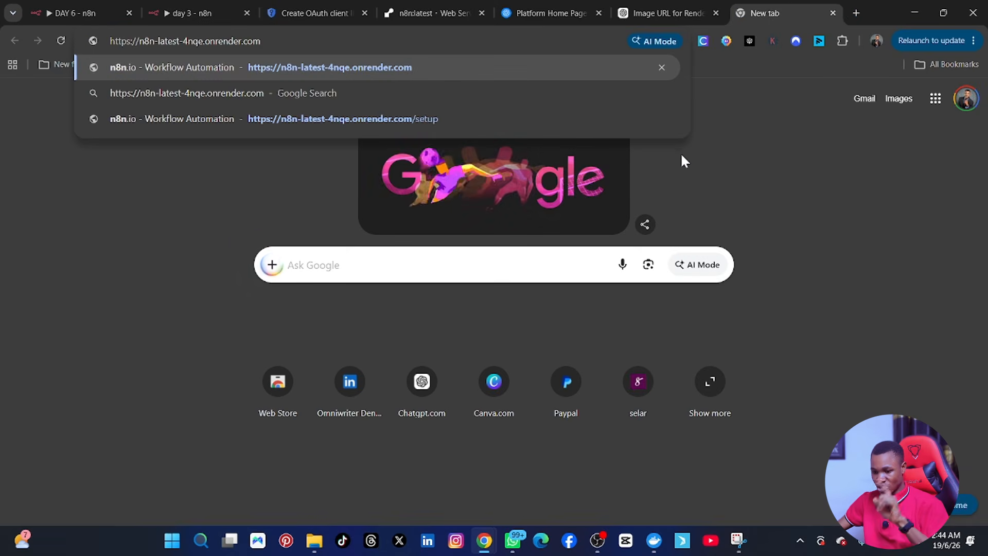
{"action": "key", "text": "Return"}
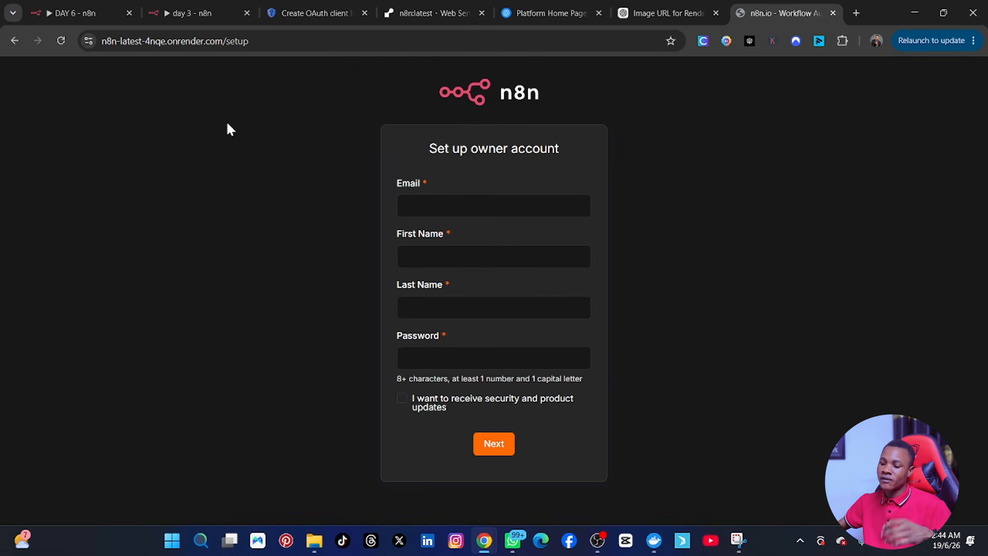
Step: Create the owner account with autofilled email and names, a password, and the updates opt-in
{"action": "left_click", "coordinate": [435, 203]}
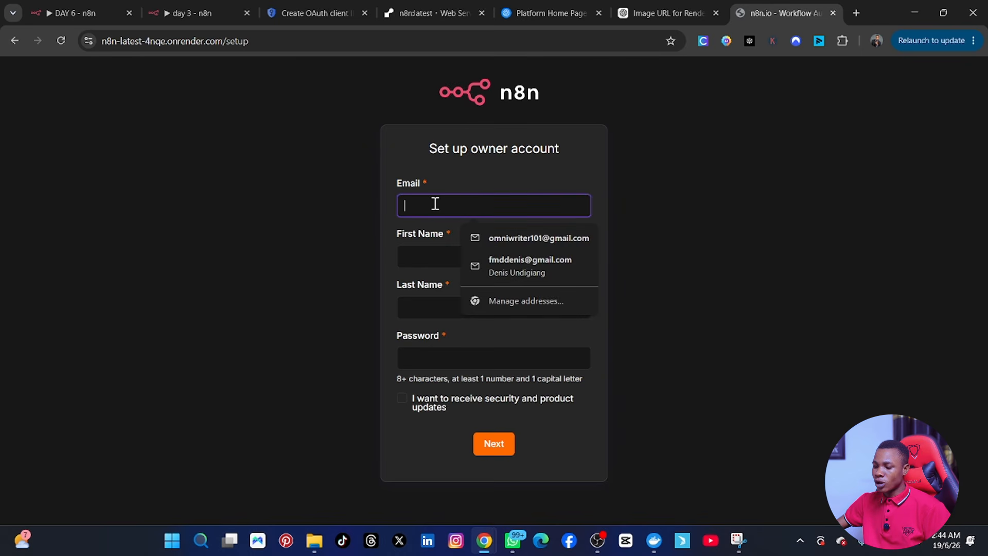
{"action": "left_click", "coordinate": [522, 263]}
{"action": "left_click", "coordinate": [463, 355]}
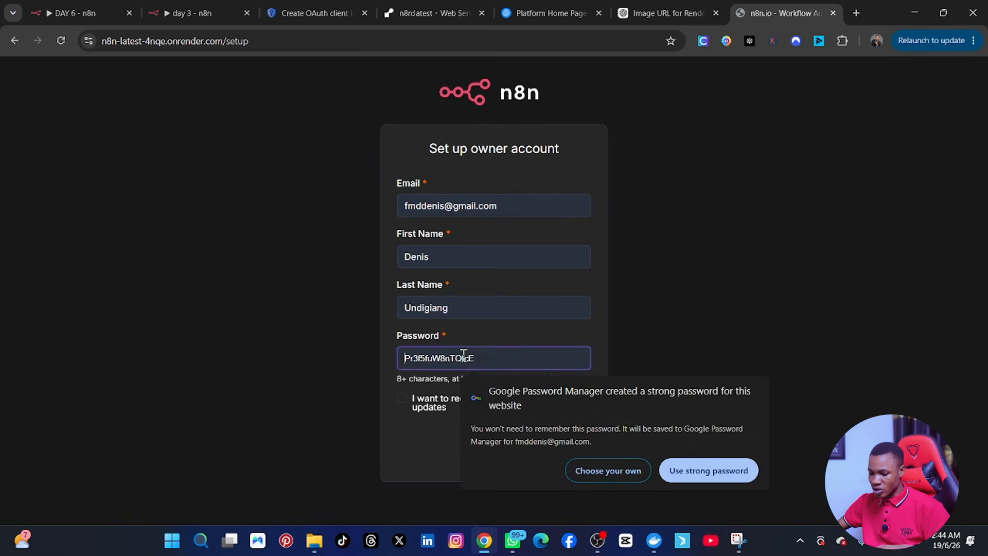
{"action": "type", "text": "•••"}
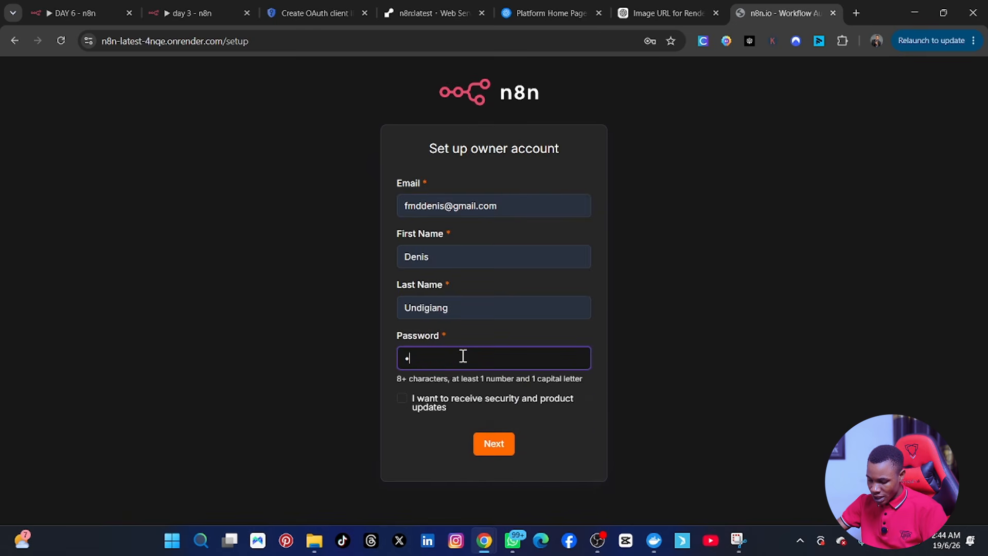
{"action": "type", "text": "•••••••"}
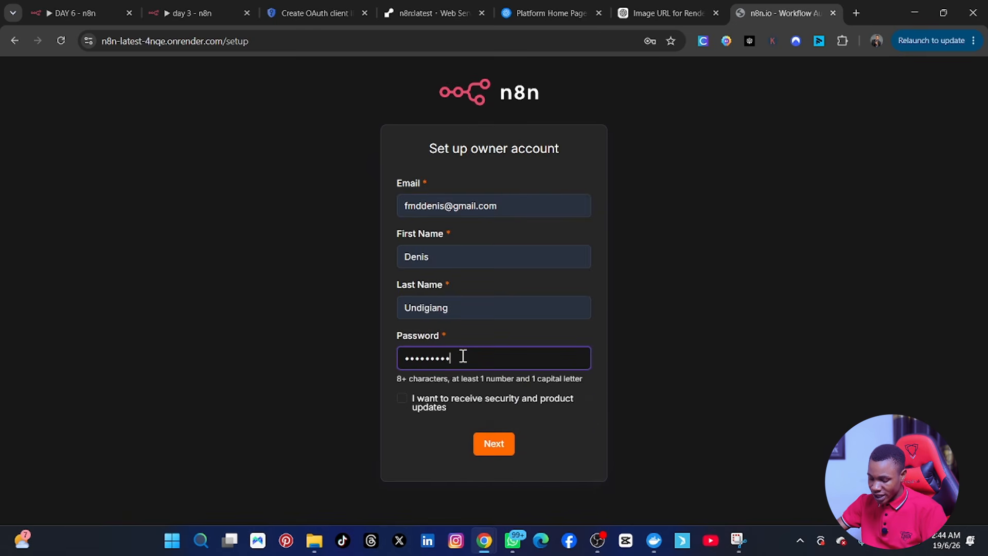
{"action": "type", "text": "•••"}
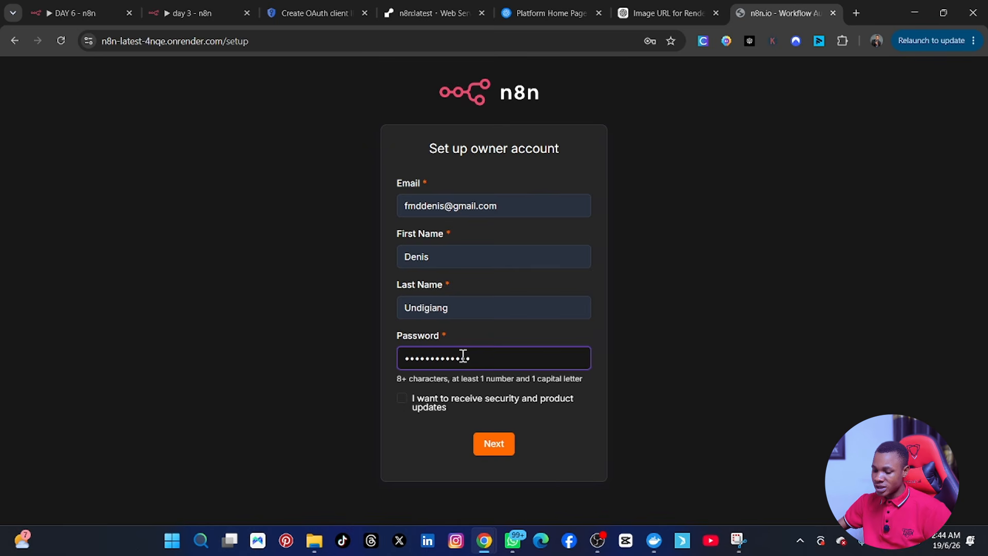
{"action": "left_click", "coordinate": [402, 398]}
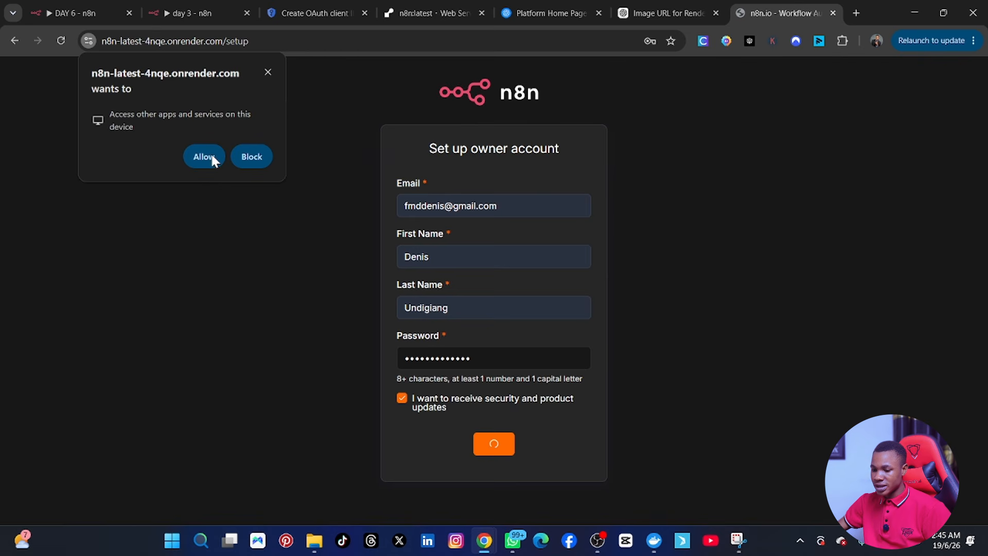
{"action": "left_click", "coordinate": [197, 155]}
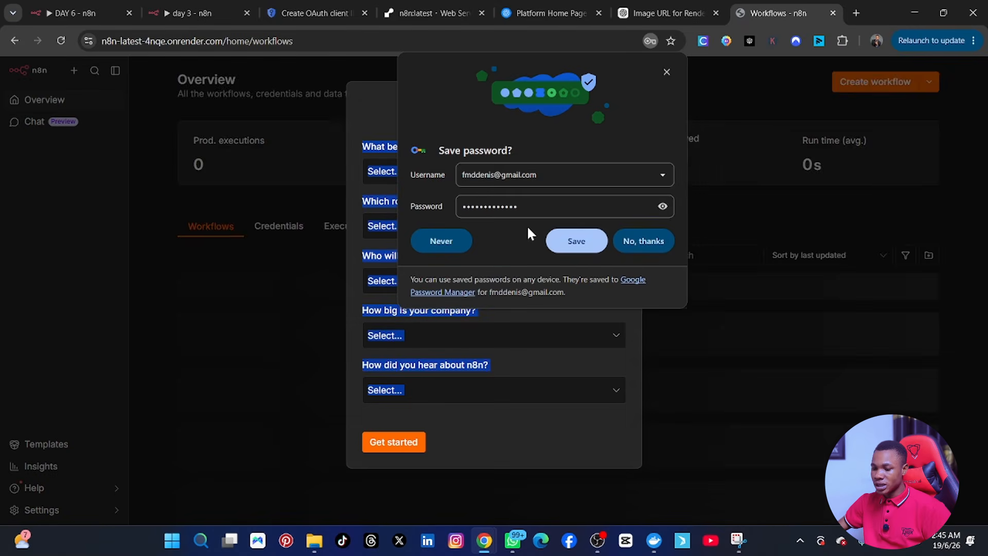
Step: Deal with the browser password prompt, then set company type Software as a service and role IT
{"action": "left_click", "coordinate": [575, 247]}
{"action": "left_click", "coordinate": [698, 381]}
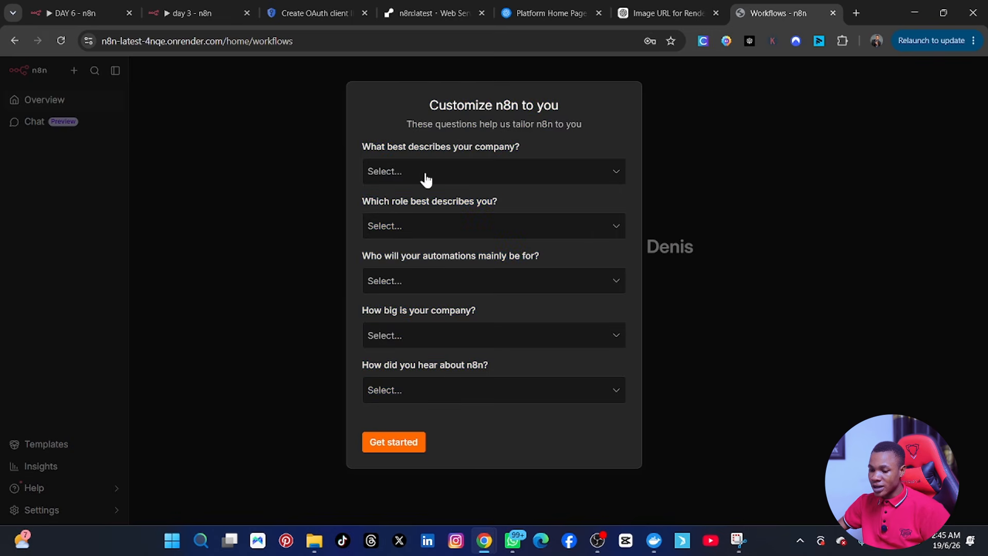
{"action": "left_click", "coordinate": [517, 177]}
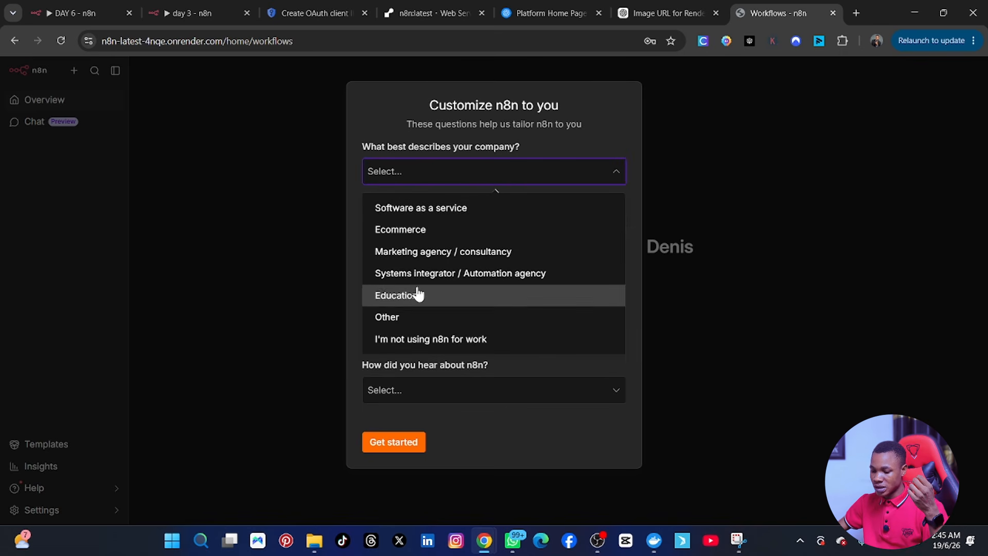
{"action": "left_click", "coordinate": [411, 213]}
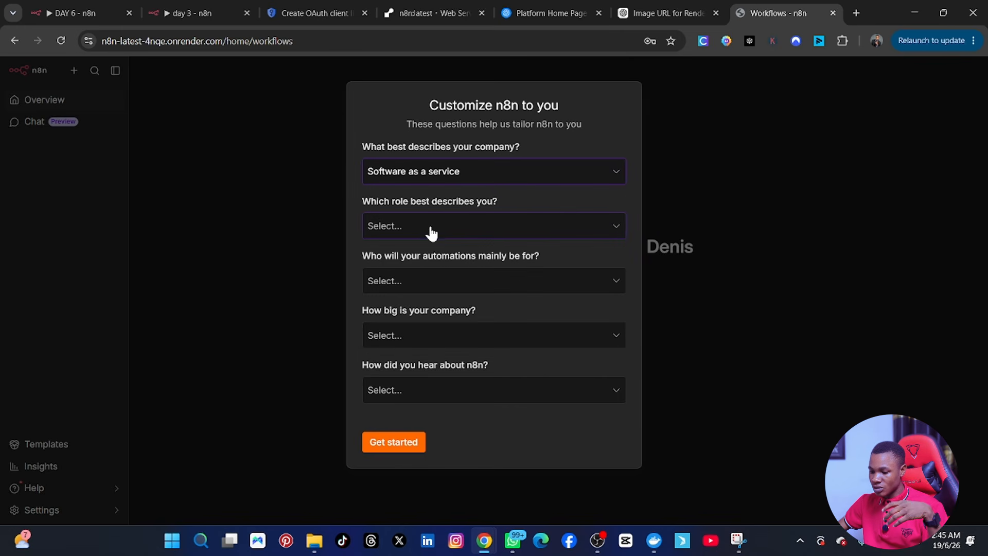
{"action": "left_click", "coordinate": [431, 233]}
{"action": "left_click", "coordinate": [388, 350]}
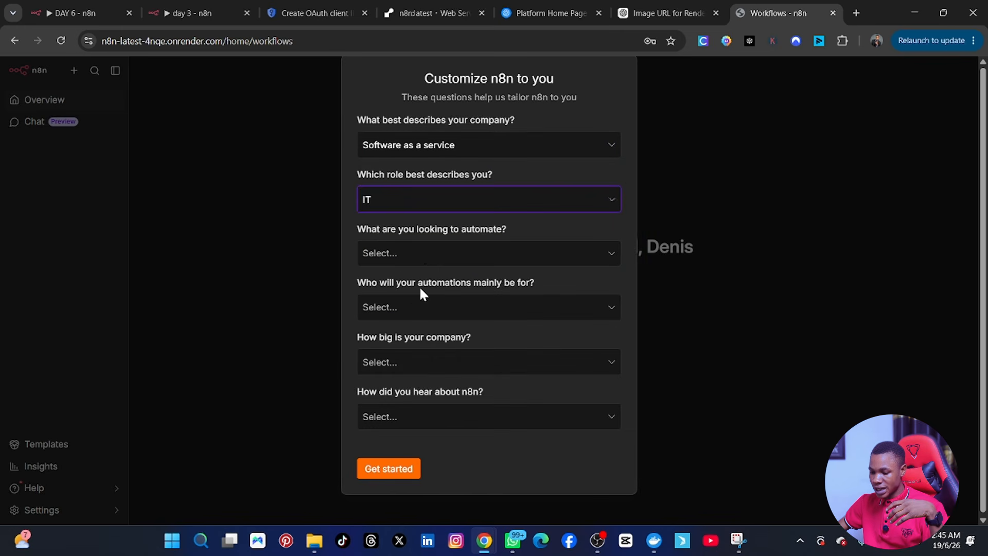
Step: Pick Cloud infrastructure orchestration, Monitoring and alerting, and Incident response as automation areas
{"action": "left_click", "coordinate": [424, 254]}
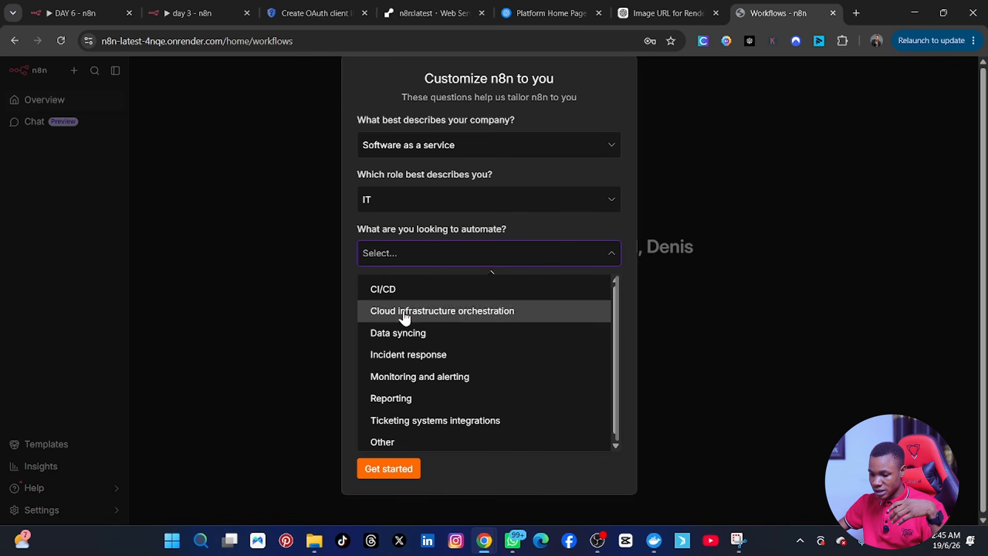
{"action": "left_click", "coordinate": [403, 311]}
{"action": "left_click", "coordinate": [412, 381]}
{"action": "left_click", "coordinate": [458, 383]}
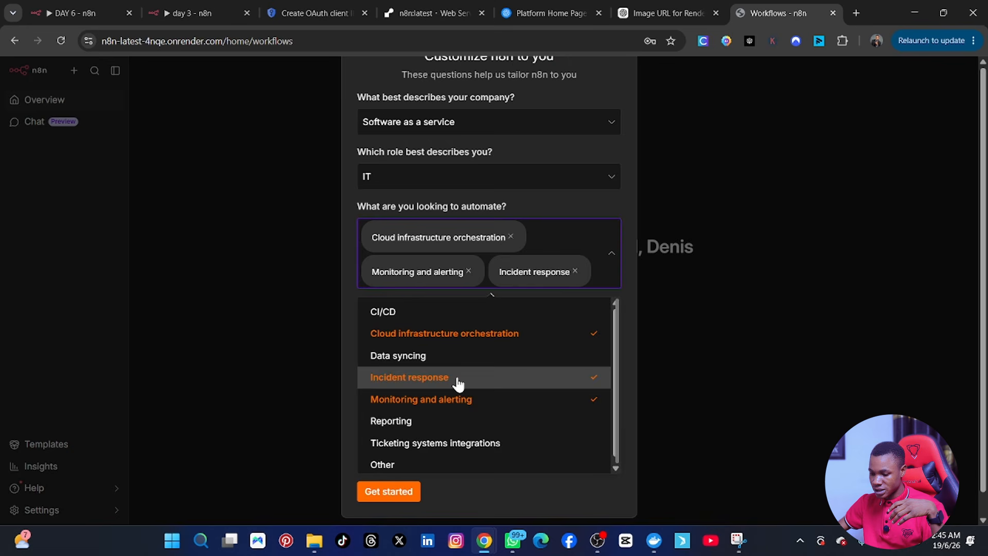
{"action": "left_click", "coordinate": [694, 296]}
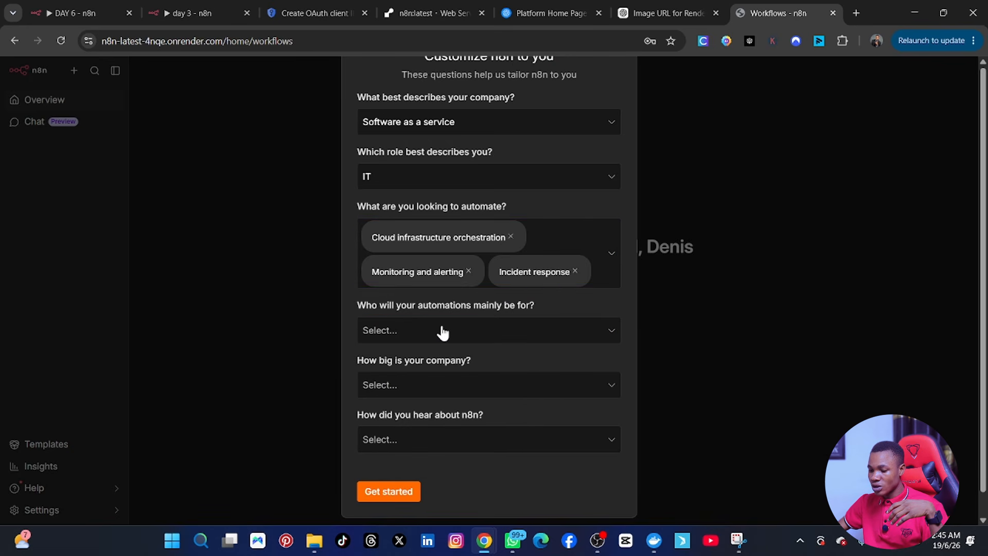
Step: Answer Myself, 100-499 people and YouTube, then submit the survey
{"action": "left_click", "coordinate": [444, 335]}
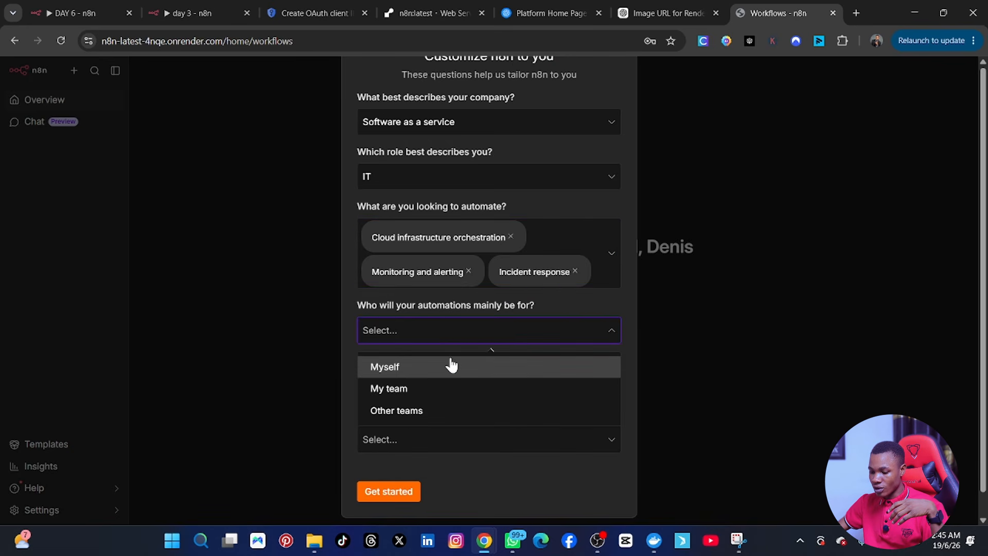
{"action": "left_click", "coordinate": [408, 387]}
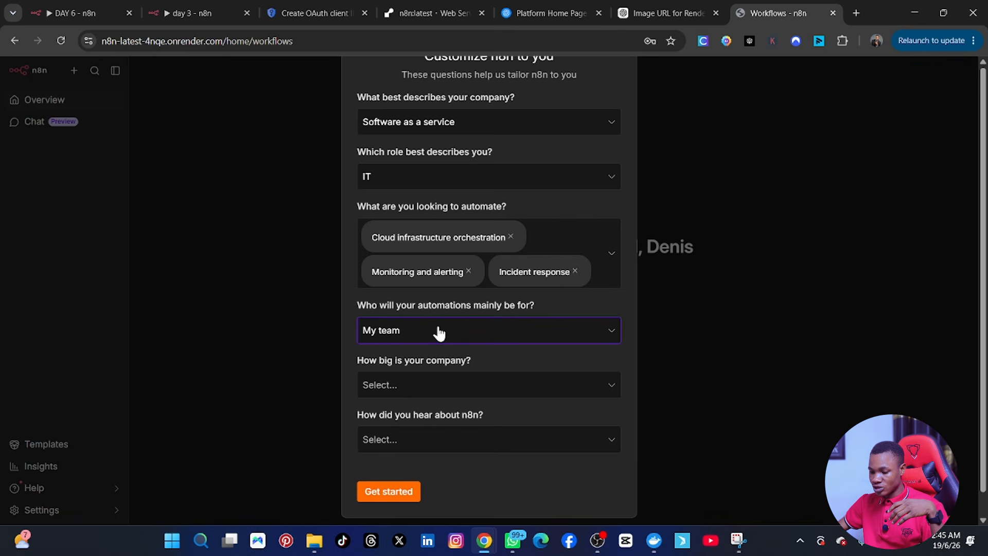
{"action": "left_click", "coordinate": [439, 333]}
{"action": "left_click", "coordinate": [419, 369]}
{"action": "left_click", "coordinate": [434, 395]}
{"action": "left_click", "coordinate": [435, 396]}
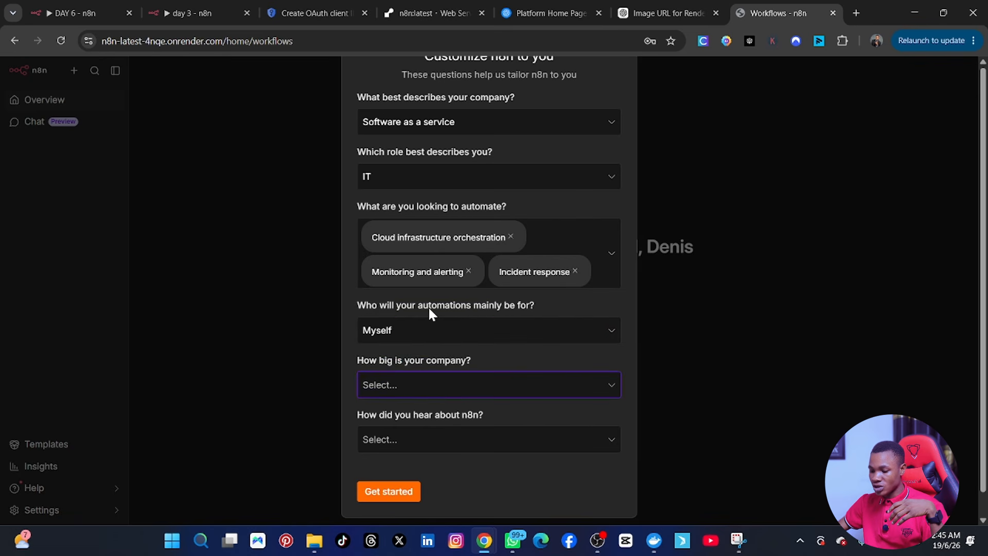
{"action": "left_click", "coordinate": [431, 389]}
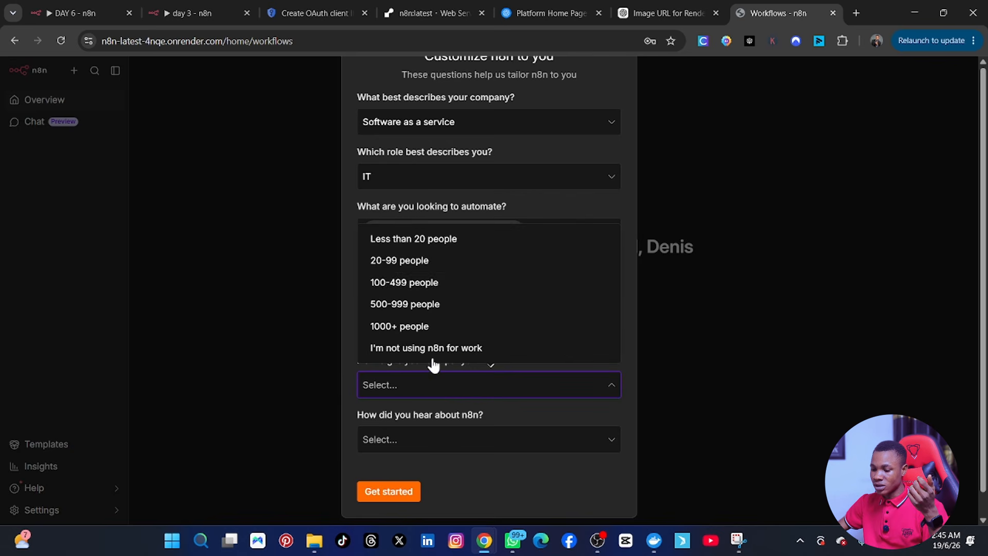
{"action": "left_click", "coordinate": [413, 284]}
{"action": "left_click", "coordinate": [435, 448]}
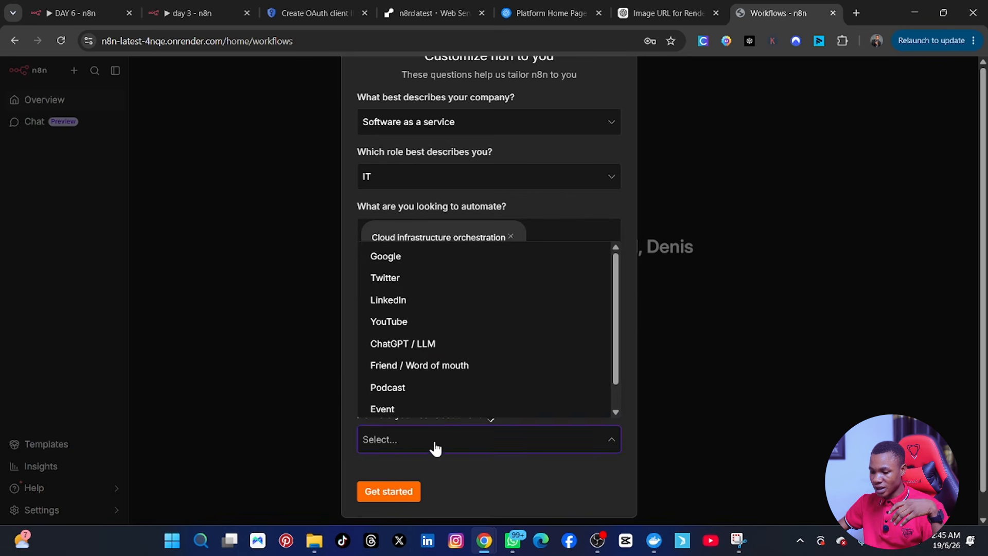
{"action": "left_click", "coordinate": [410, 321]}
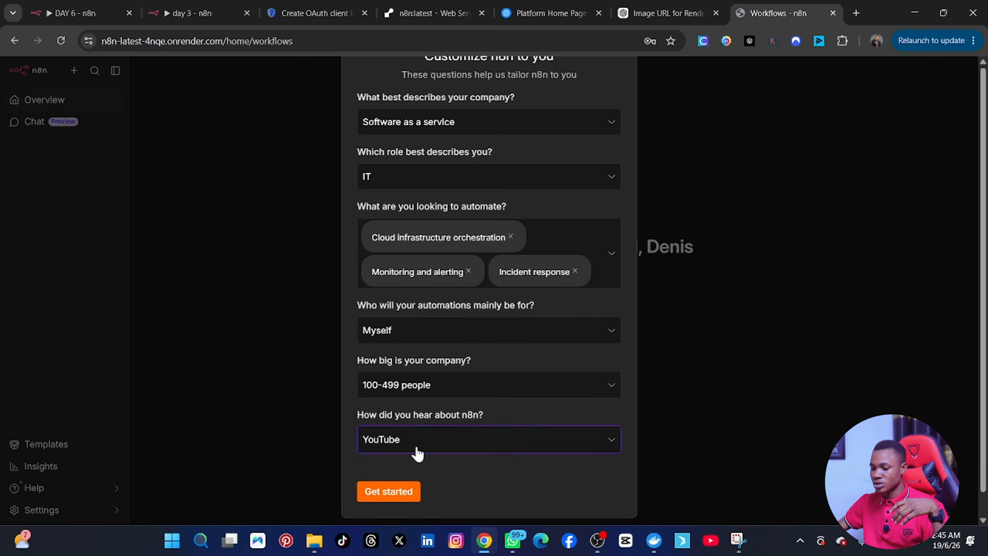
{"action": "left_click", "coordinate": [401, 490]}
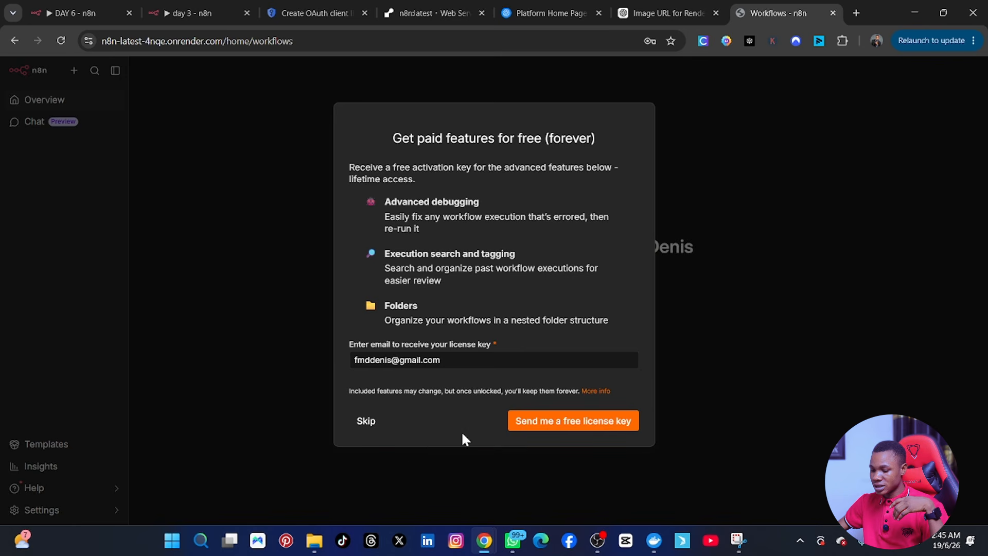
Step: Request the free n8n license key be sent to the account's e-mail
{"action": "left_click", "coordinate": [548, 421]}
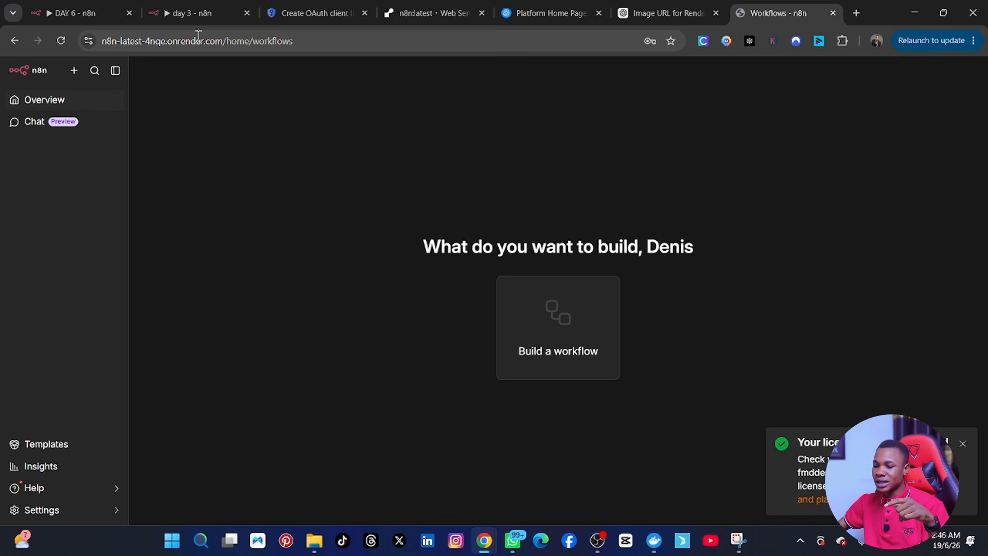
{"action": "left_click", "coordinate": [206, 12]}
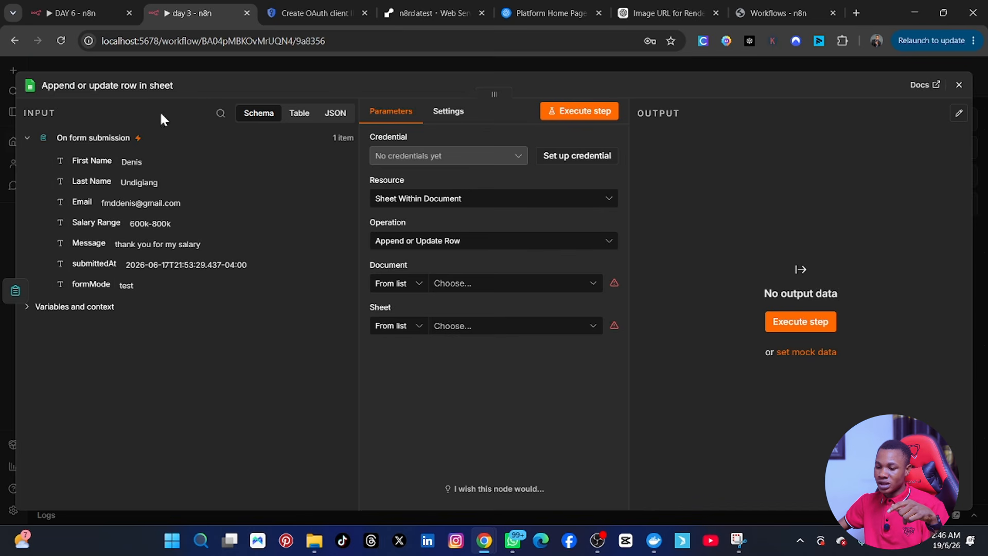
{"action": "left_click", "coordinate": [958, 85]}
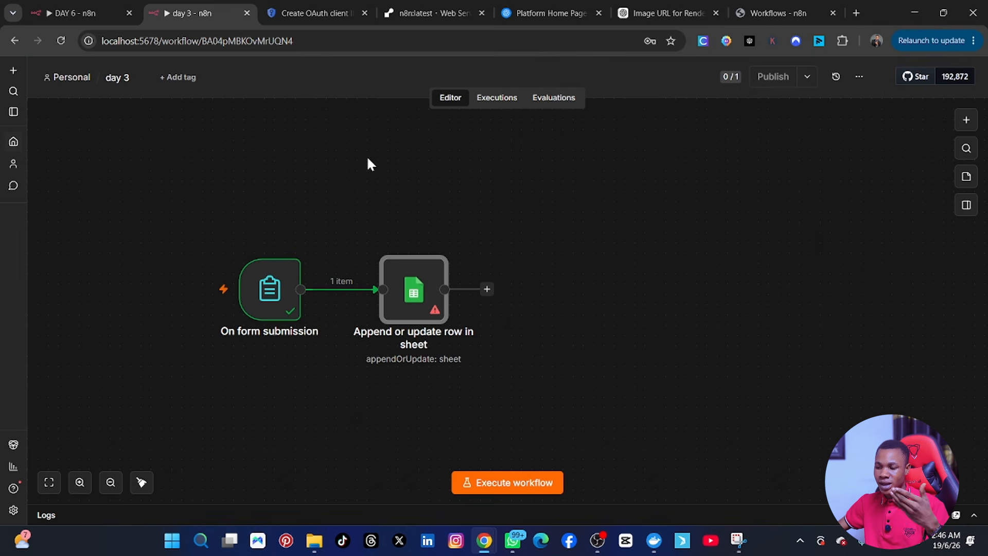
{"action": "left_click", "coordinate": [769, 4]}
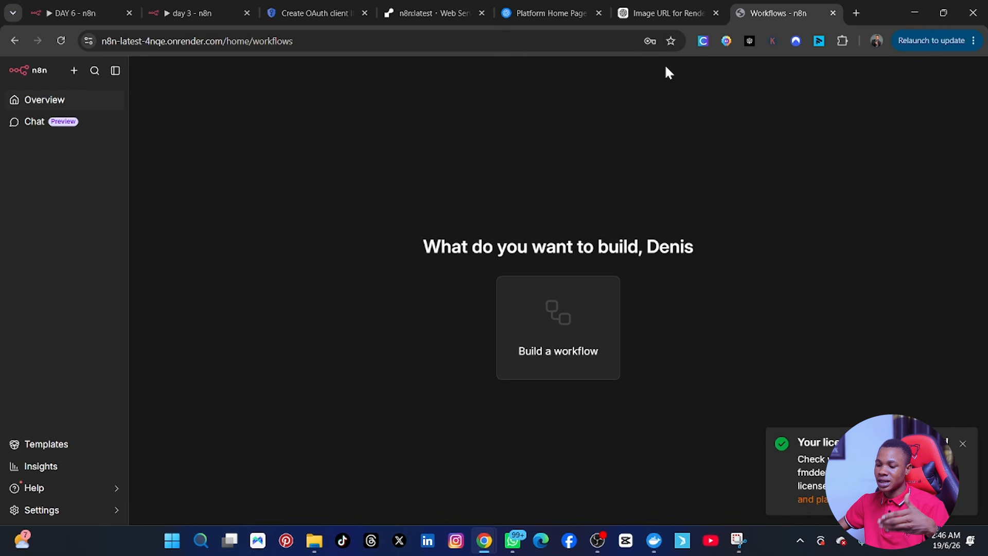
Step: Create a new workflow whose first step is the Google Sheets 'On row added' trigger
{"action": "left_click", "coordinate": [546, 331]}
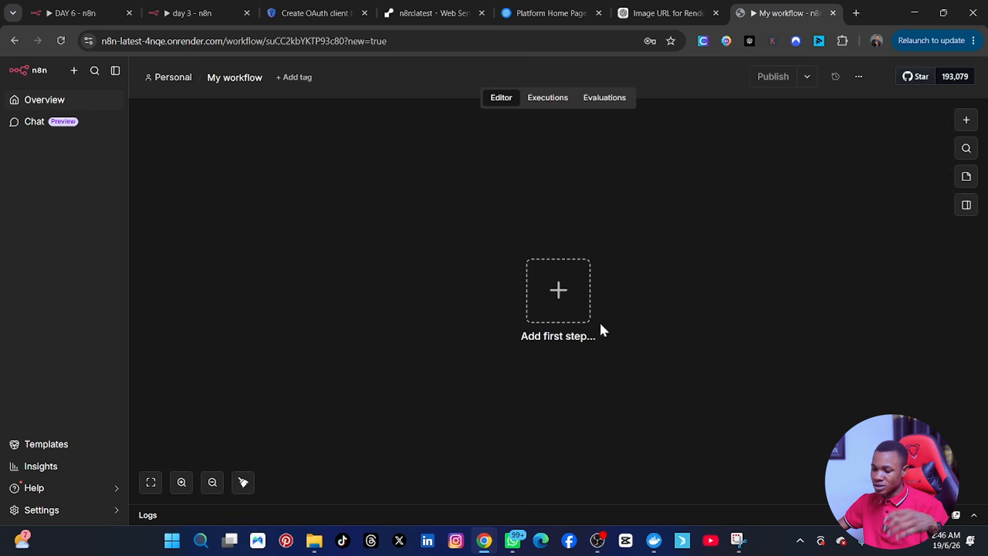
{"action": "left_click", "coordinate": [558, 290]}
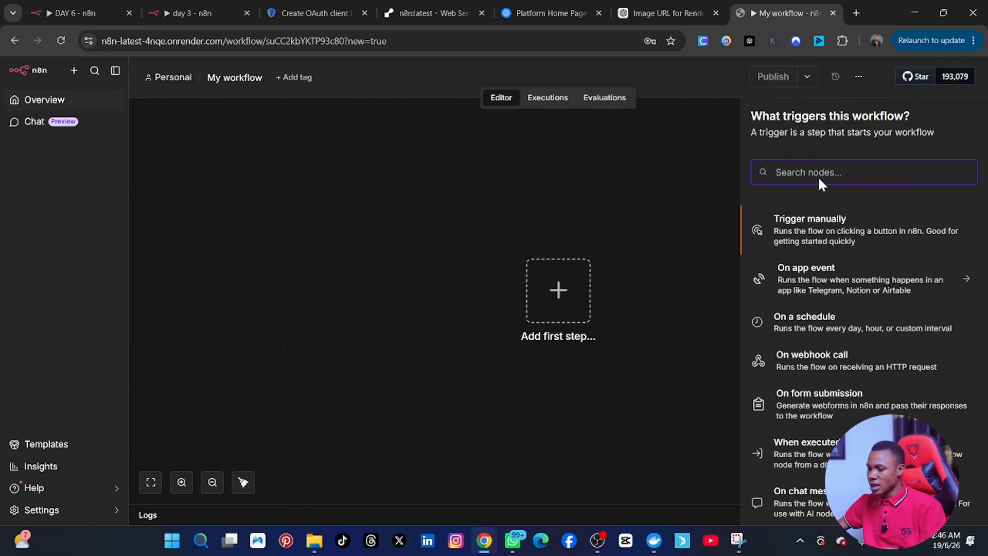
{"action": "type", "text": "googl"}
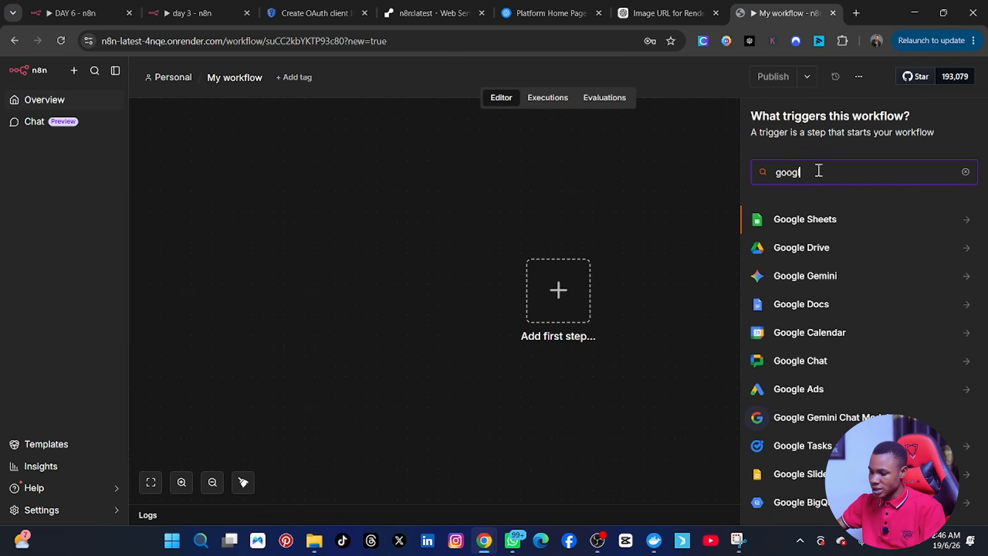
{"action": "left_click", "coordinate": [847, 230]}
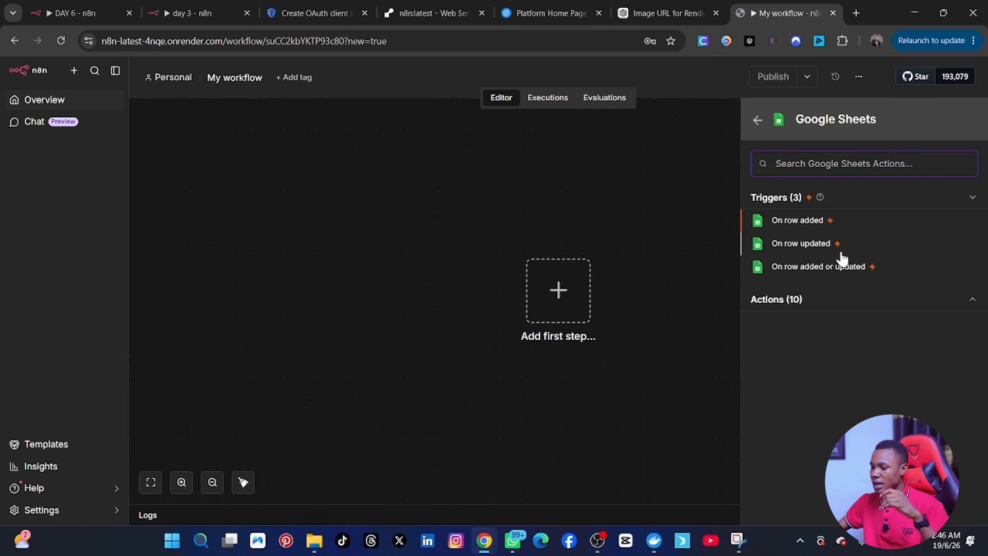
{"action": "left_click", "coordinate": [799, 223]}
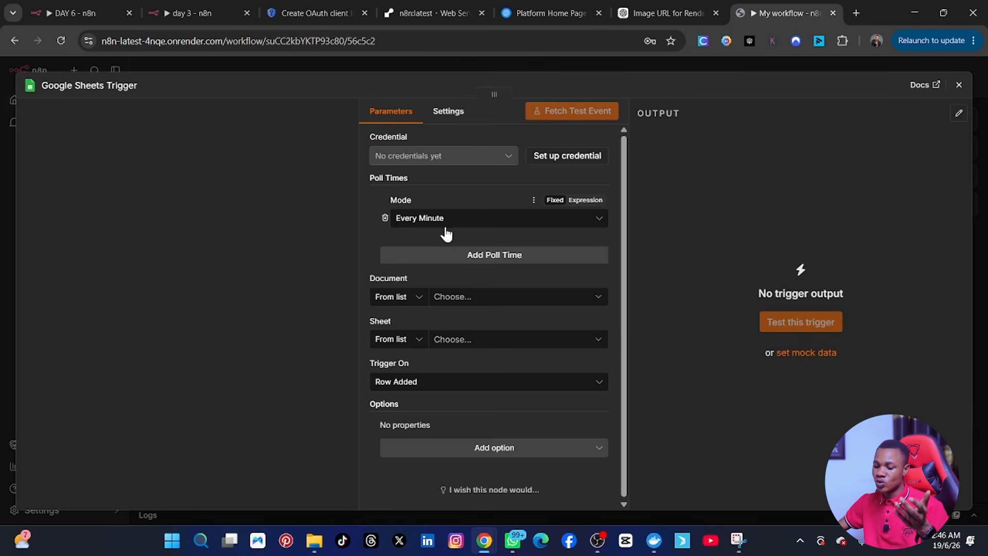
Step: Open the Google Sheets Trigger's new credential form, then switch to the DAY 6 workflow
{"action": "left_click", "coordinate": [551, 158]}
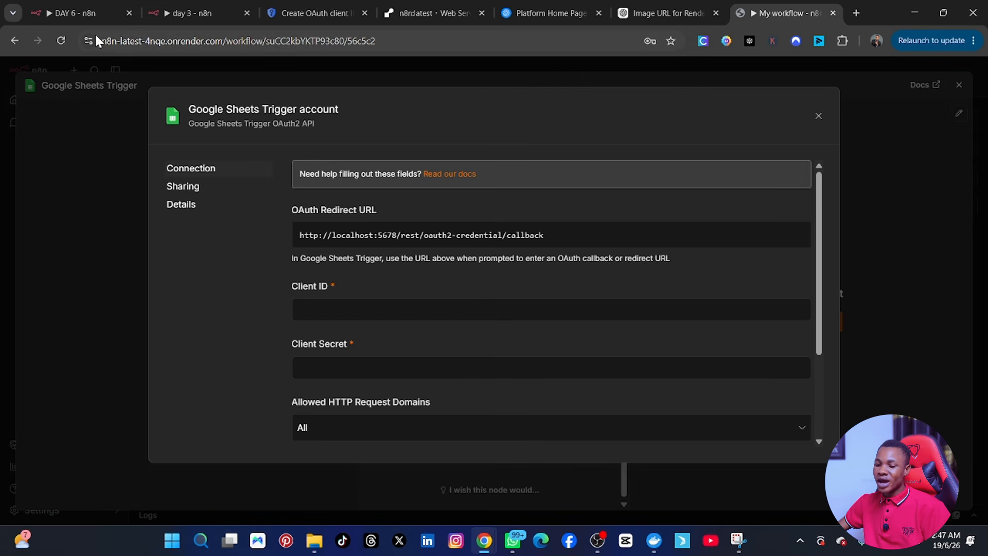
{"action": "left_click", "coordinate": [82, 11]}
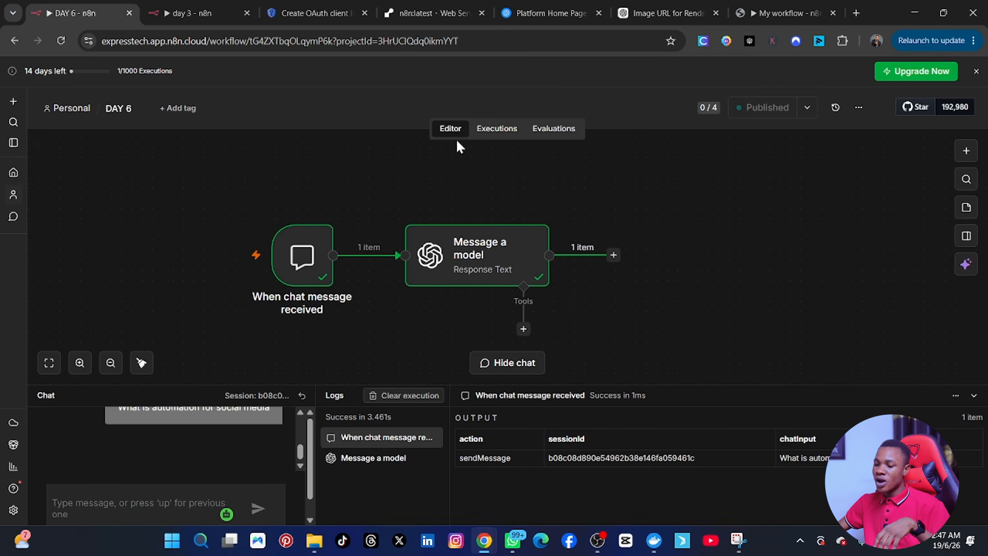
Step: Add a Gmail 'Get a message' node after Message a model, check its credentials, then switch to day 3
{"action": "scroll", "coordinate": [346, 125], "scroll_direction": "up", "scroll_amount": 3}
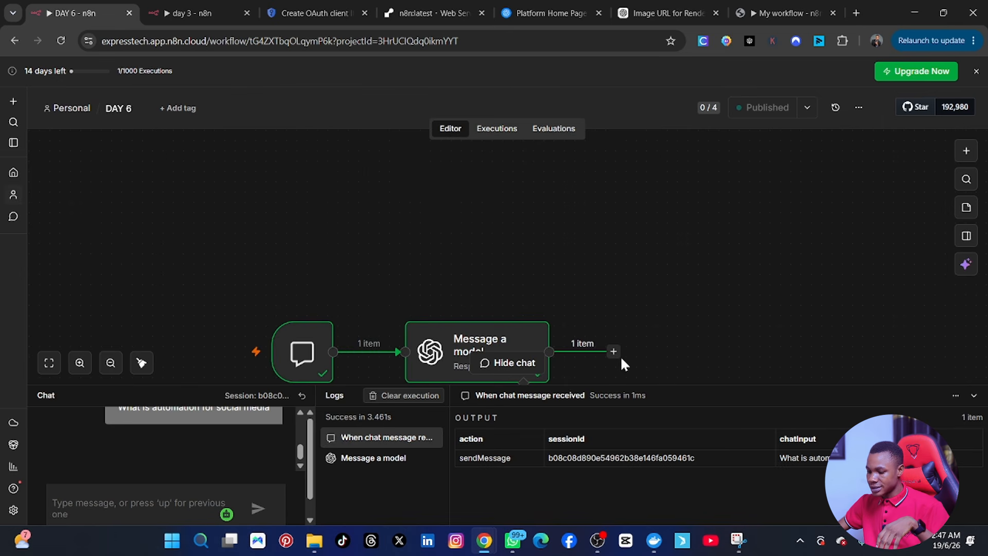
{"action": "key", "text": "Tab"}
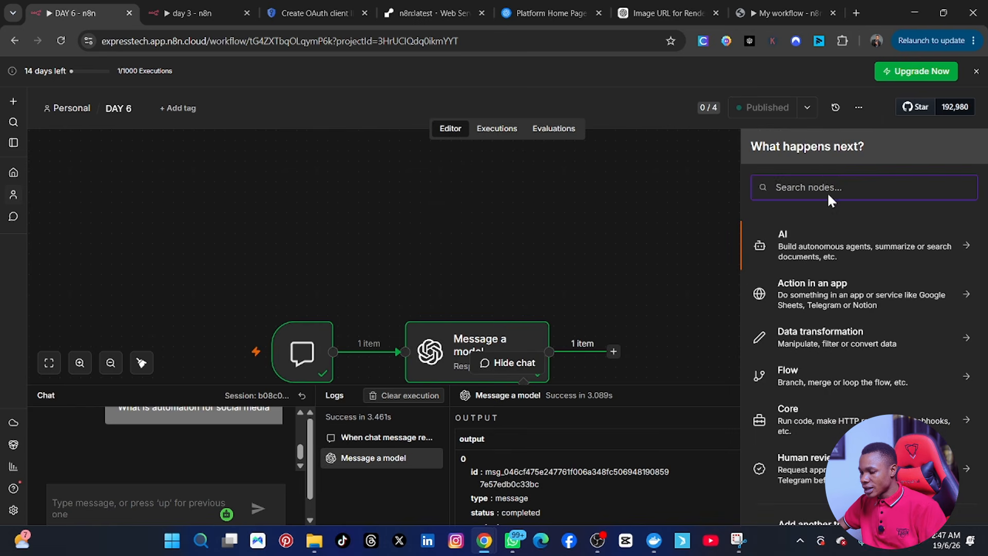
{"action": "type", "text": "gmai"}
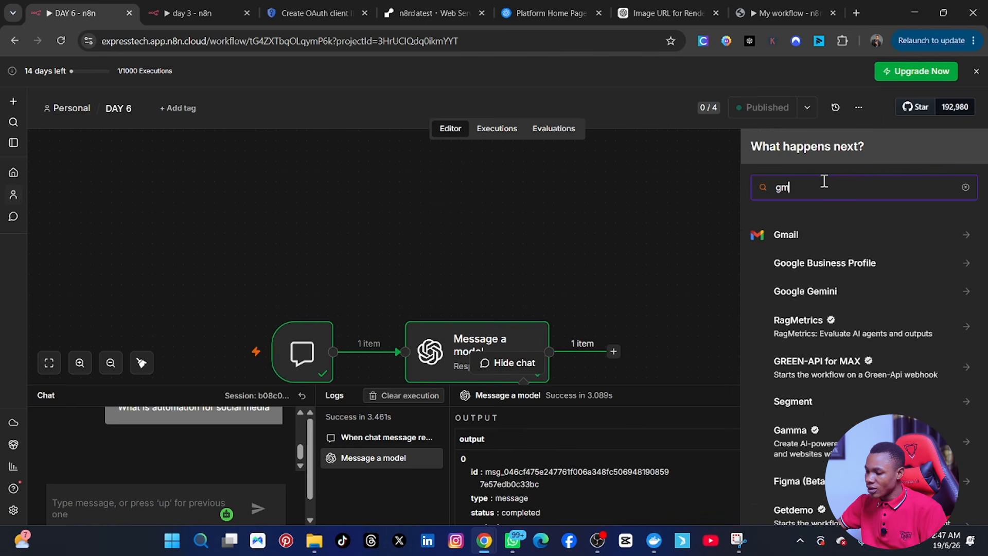
{"action": "left_click", "coordinate": [852, 235]}
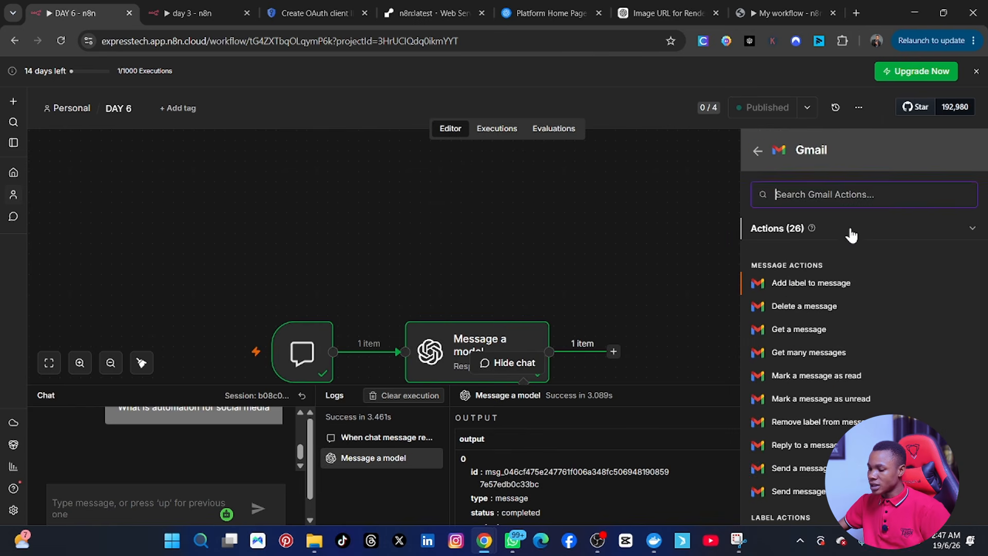
{"action": "left_click", "coordinate": [798, 329]}
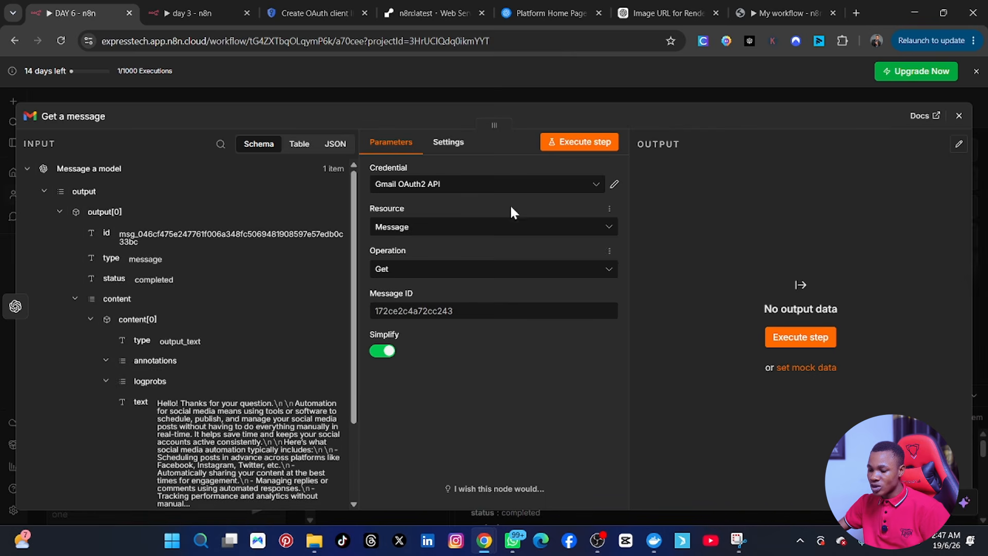
{"action": "left_click", "coordinate": [490, 188]}
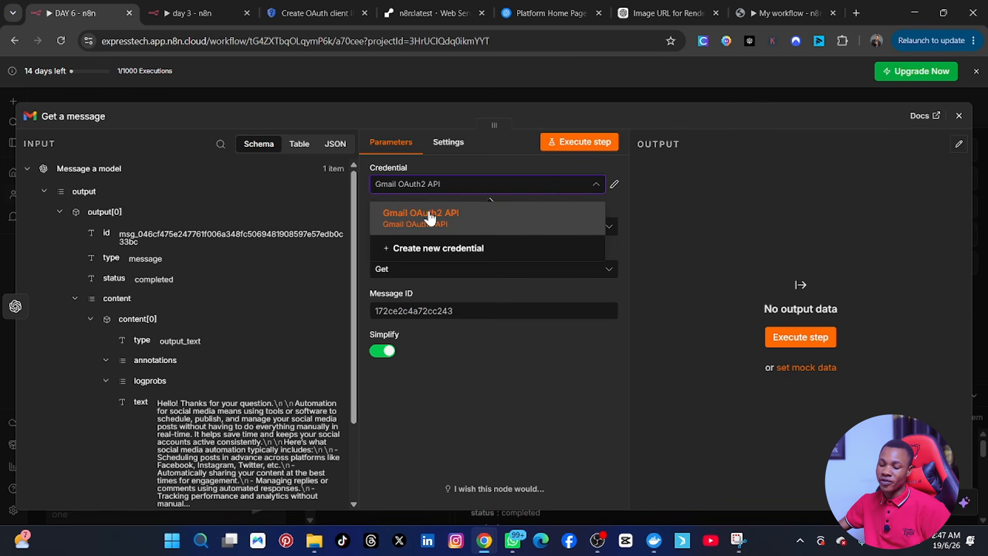
{"action": "left_click", "coordinate": [178, 14]}
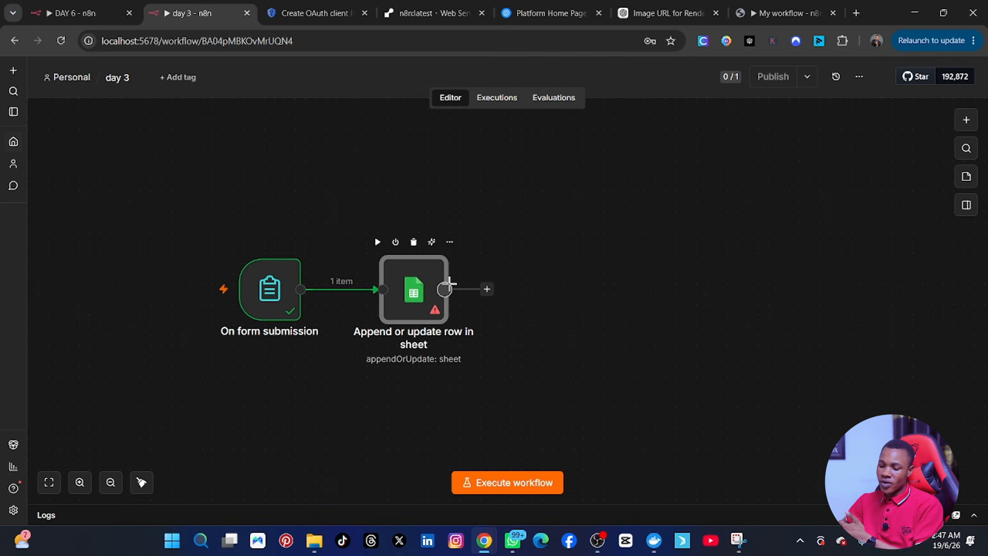
Step: Copy the Google Sheets credential's OAuth Redirect URL and return to Google Cloud's Create OAuth client page
{"action": "left_click", "coordinate": [747, 14]}
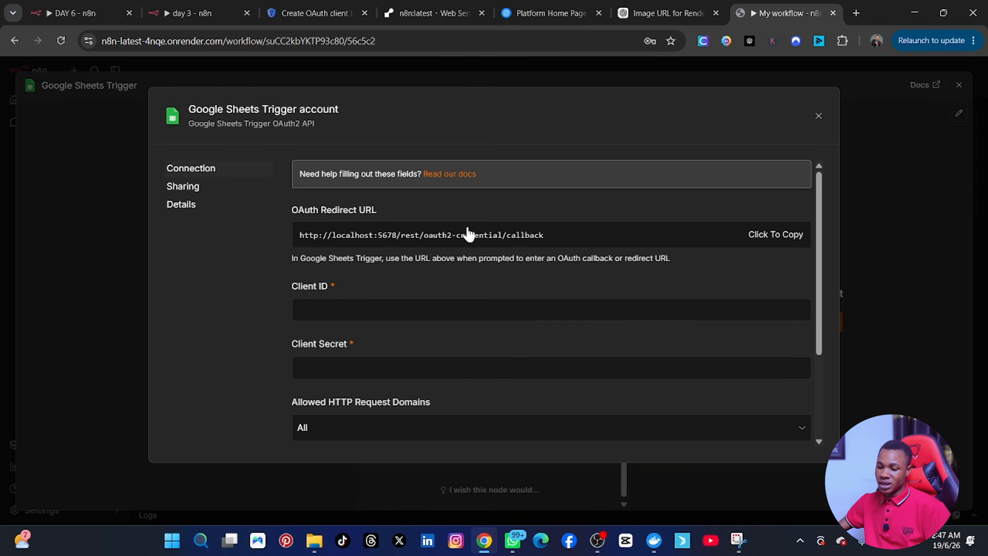
{"action": "left_click", "coordinate": [762, 234]}
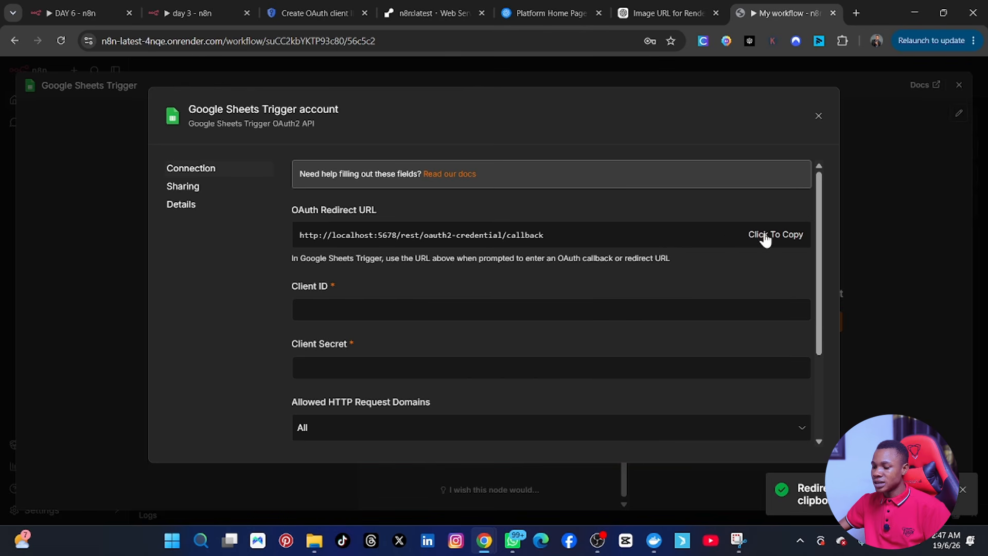
{"action": "left_click", "coordinate": [302, 8]}
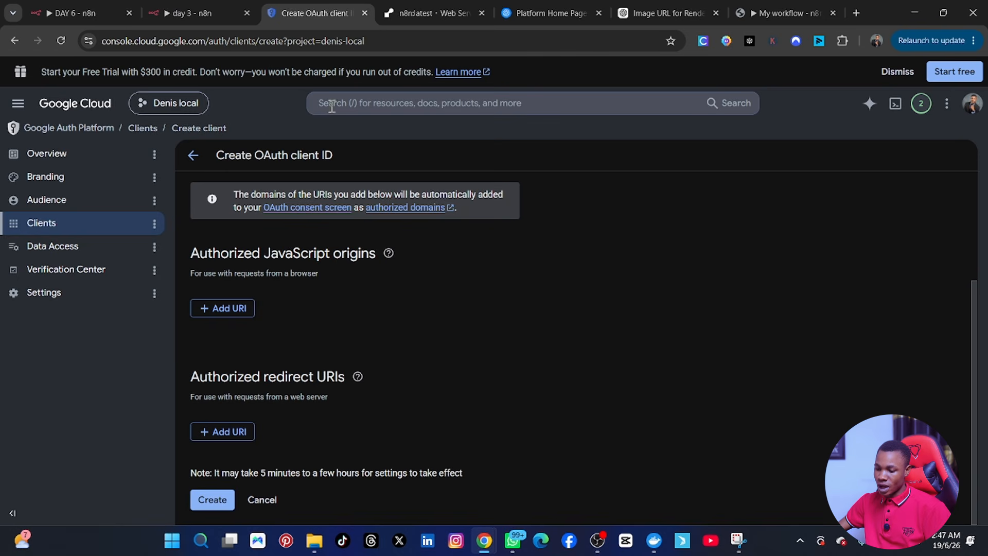
{"action": "left_click", "coordinate": [222, 435]}
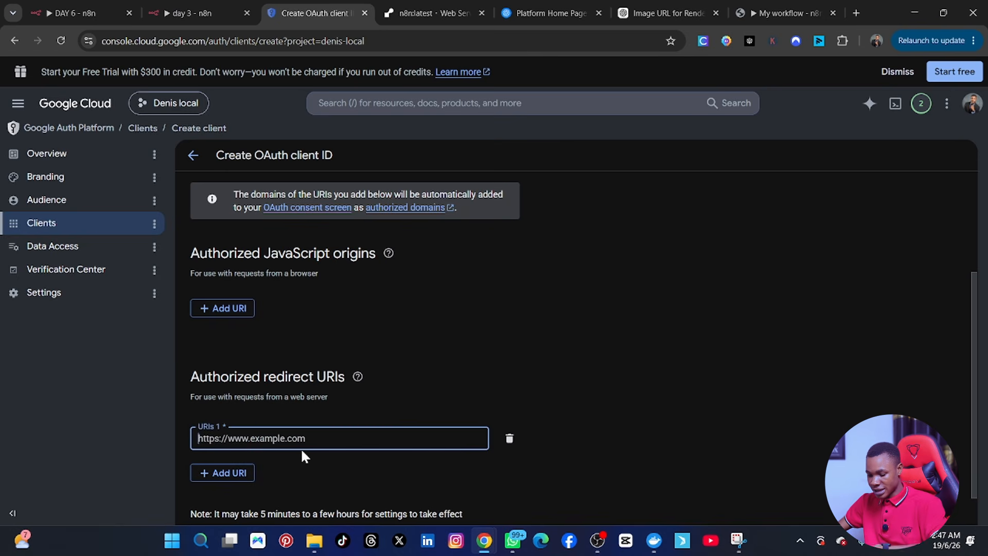
{"action": "key", "text": "ctrl+v"}
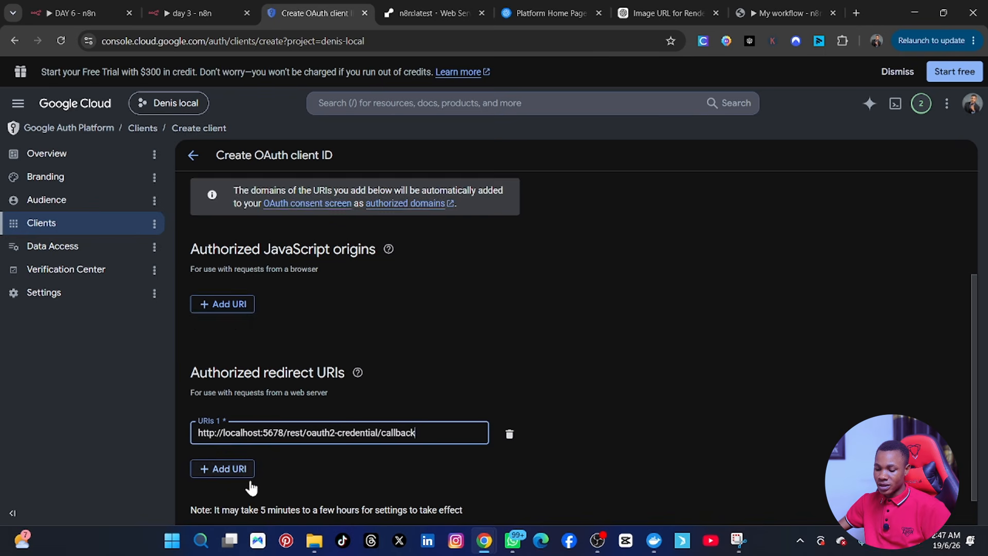
{"action": "scroll", "coordinate": [251, 487], "scroll_direction": "down", "scroll_amount": 1}
{"action": "left_click", "coordinate": [210, 499]}
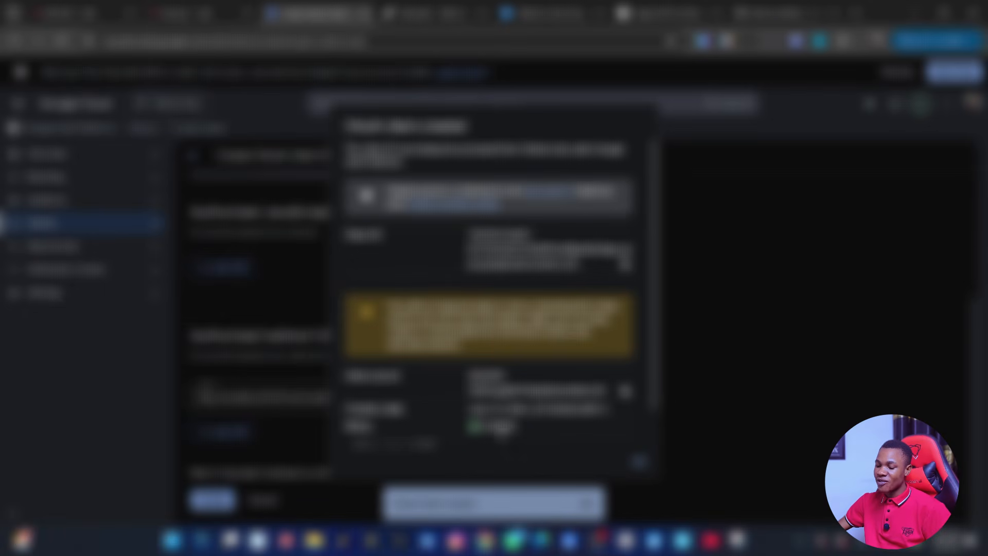
{"action": "scroll", "coordinate": [501, 435], "scroll_direction": "down", "scroll_amount": 1}
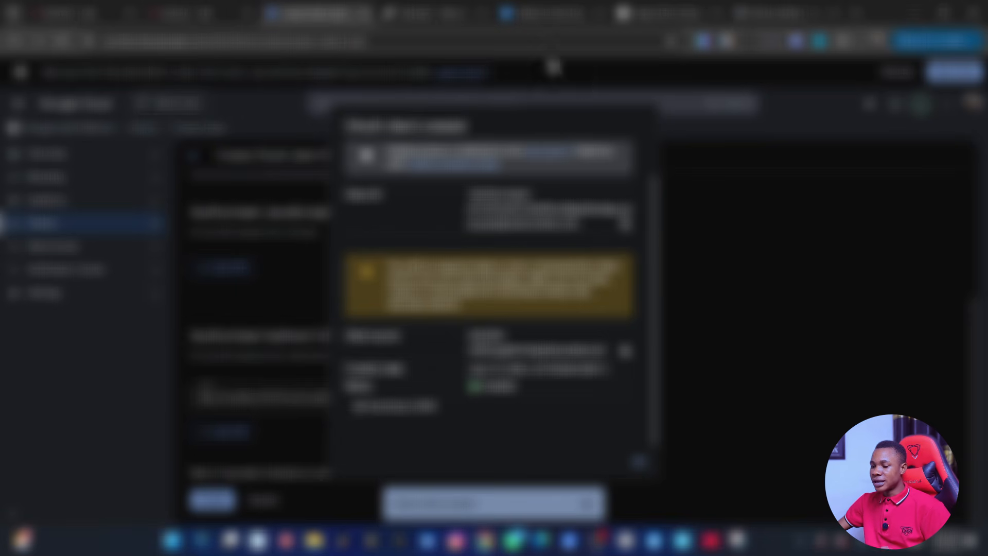
{"action": "left_click", "coordinate": [782, 13]}
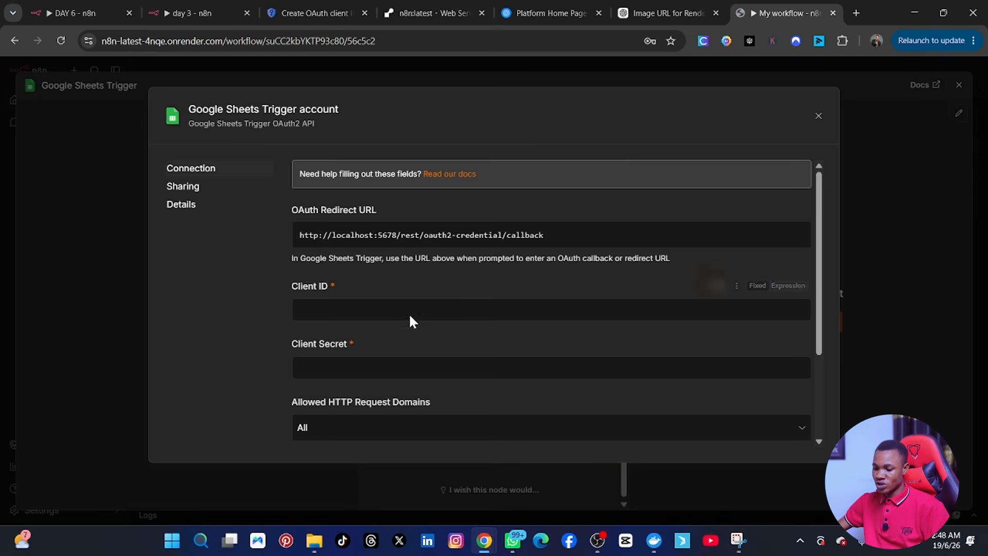
Step: Paste the Google OAuth client ID and client secret into the n8n credential's fields
{"action": "left_click", "coordinate": [336, 309]}
{"action": "key", "text": "ctrl+v"}
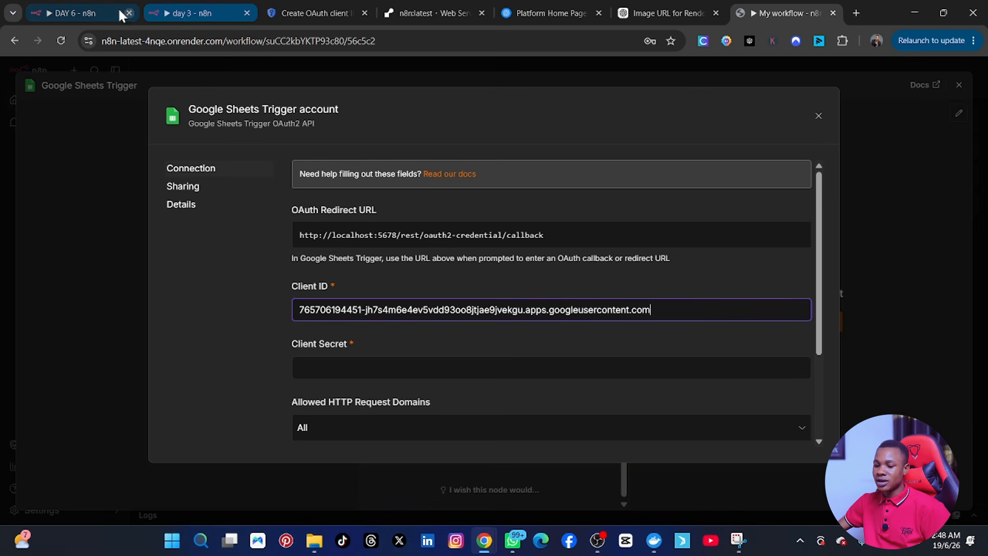
{"action": "left_click", "coordinate": [308, 12]}
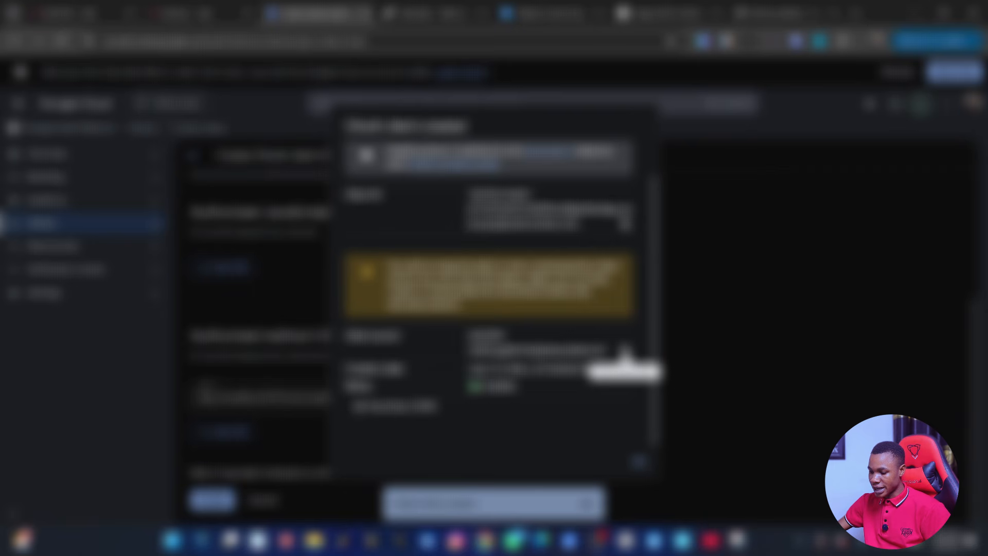
{"action": "left_click", "coordinate": [624, 351]}
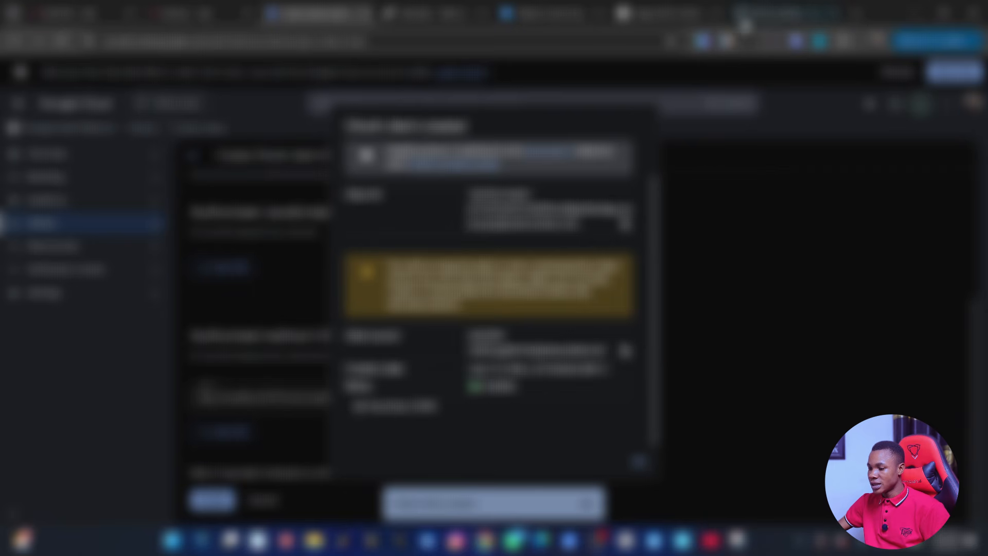
{"action": "left_click", "coordinate": [745, 14]}
{"action": "left_click", "coordinate": [351, 367]}
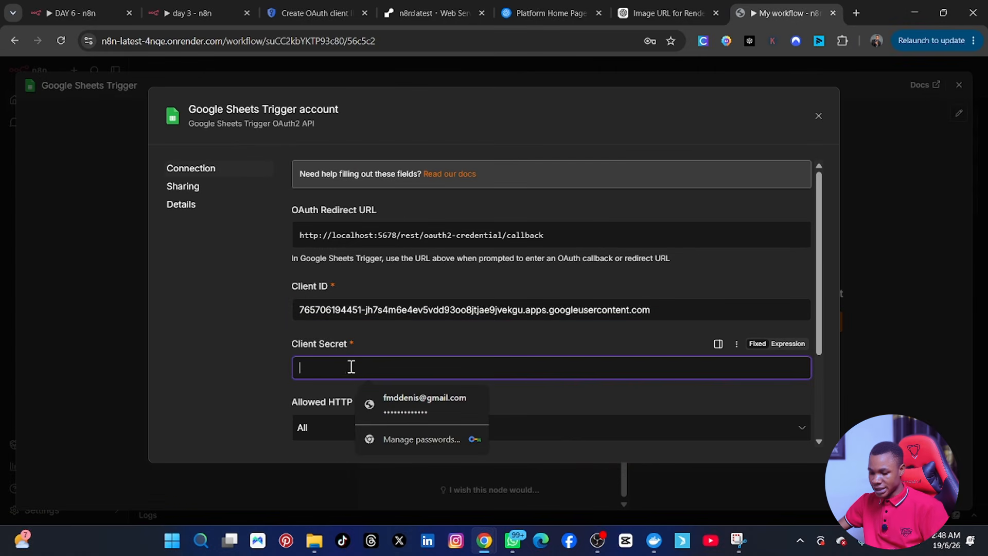
{"action": "key", "text": "ctrl+v"}
{"action": "scroll", "coordinate": [517, 436], "scroll_direction": "down", "scroll_amount": 2}
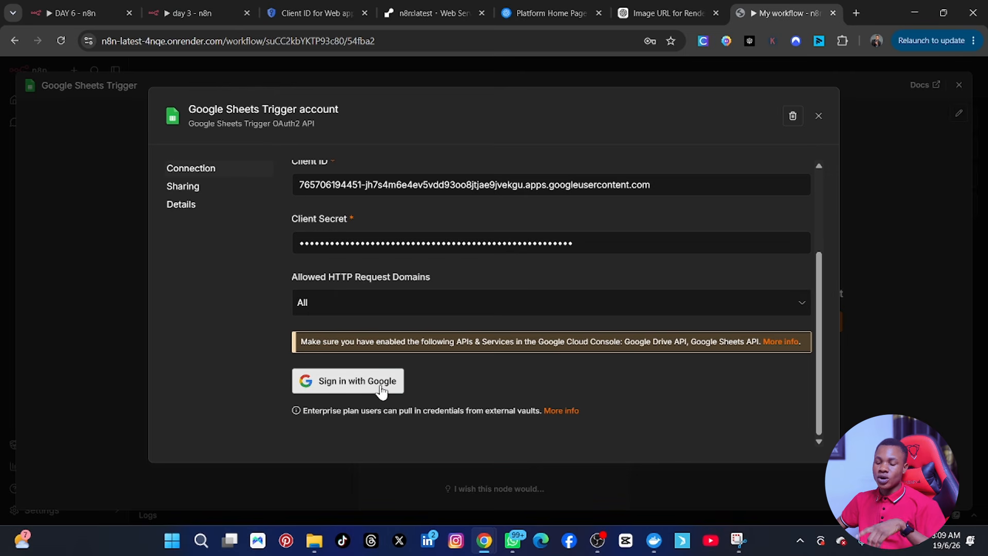
{"action": "scroll", "coordinate": [355, 389], "scroll_direction": "up", "scroll_amount": 1}
{"action": "scroll", "coordinate": [360, 380], "scroll_direction": "down", "scroll_amount": 1}
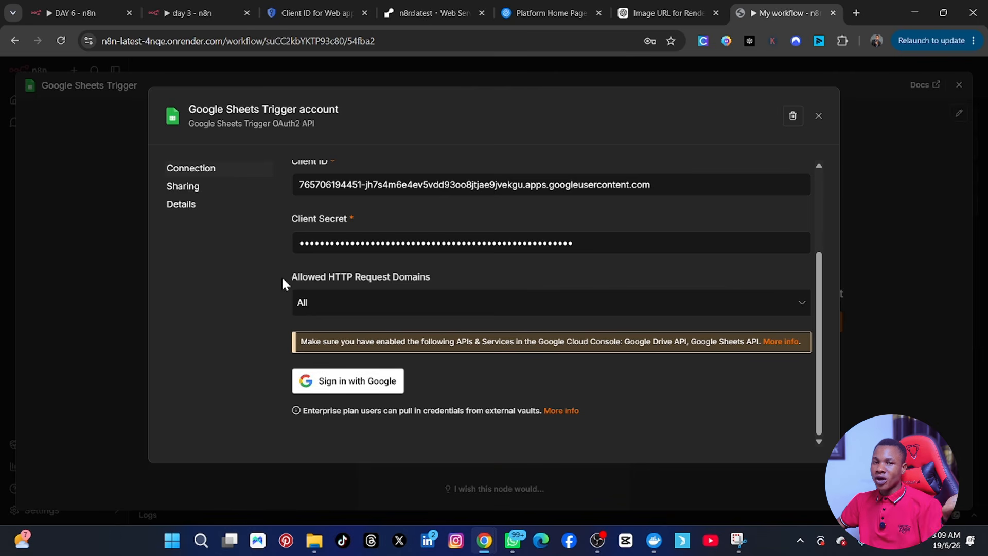
{"action": "left_click", "coordinate": [317, 12]}
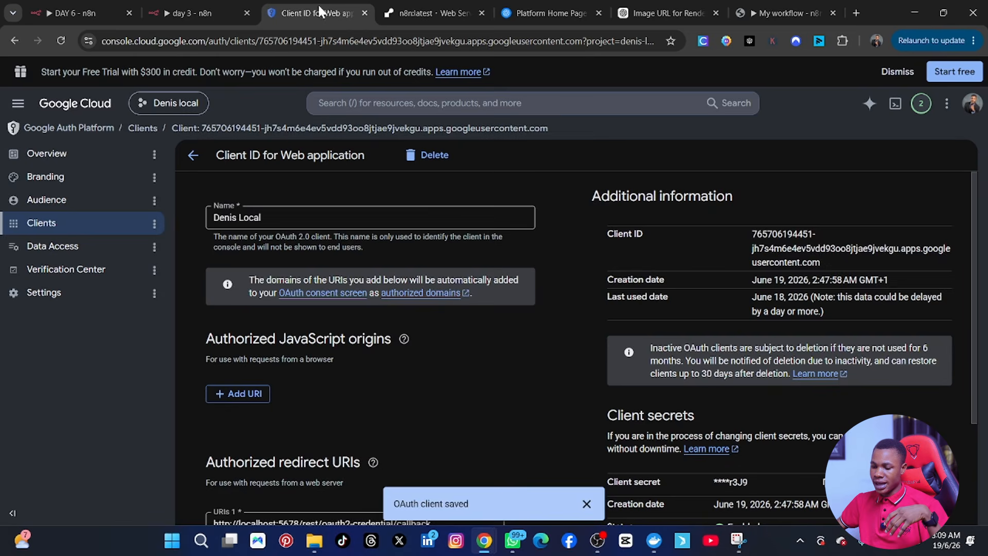
{"action": "scroll", "coordinate": [319, 411], "scroll_direction": "down", "scroll_amount": 3}
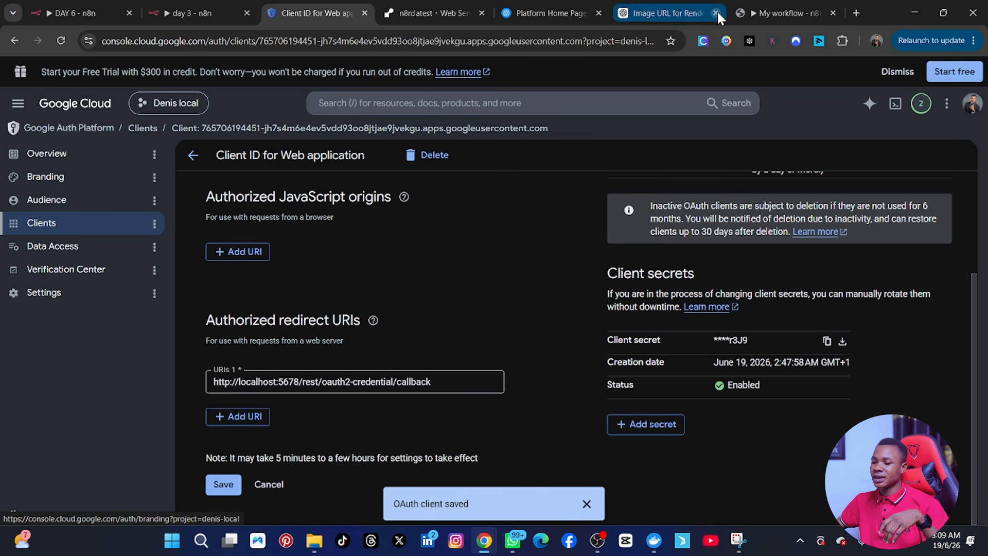
{"action": "left_click", "coordinate": [777, 12]}
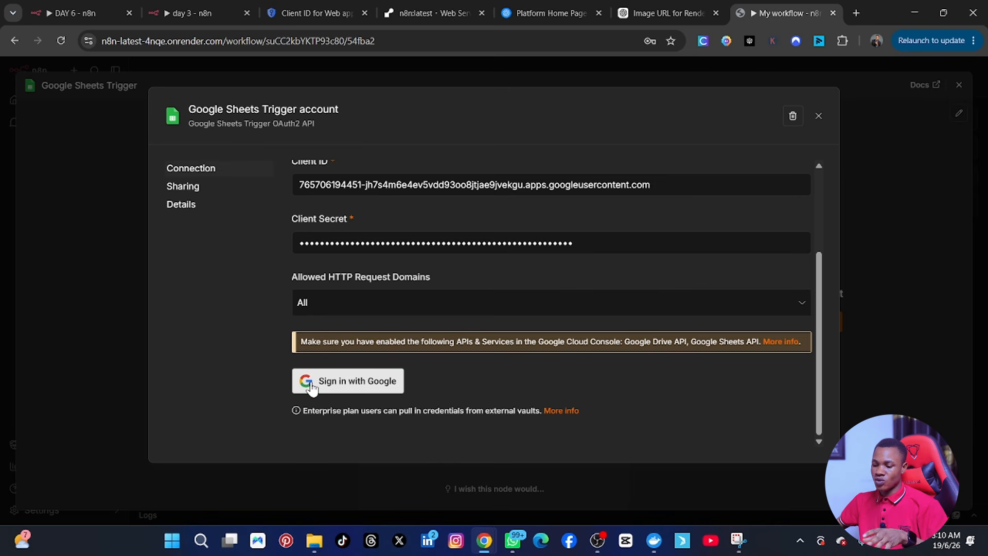
Step: Scroll the credential dialog back to the top and switch to the DAY 6 workflow
{"action": "scroll", "coordinate": [329, 338], "scroll_direction": "up", "scroll_amount": 3}
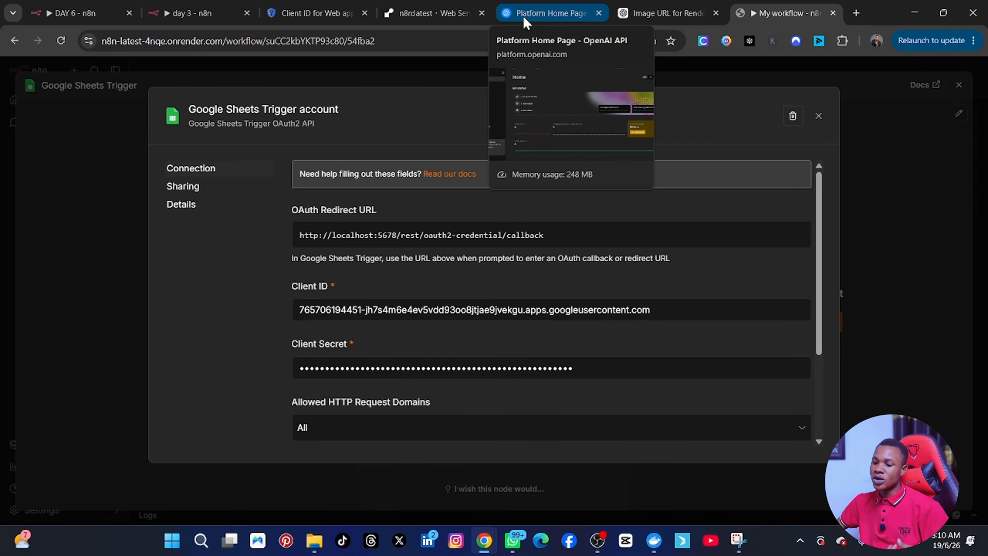
{"action": "left_click", "coordinate": [80, 11]}
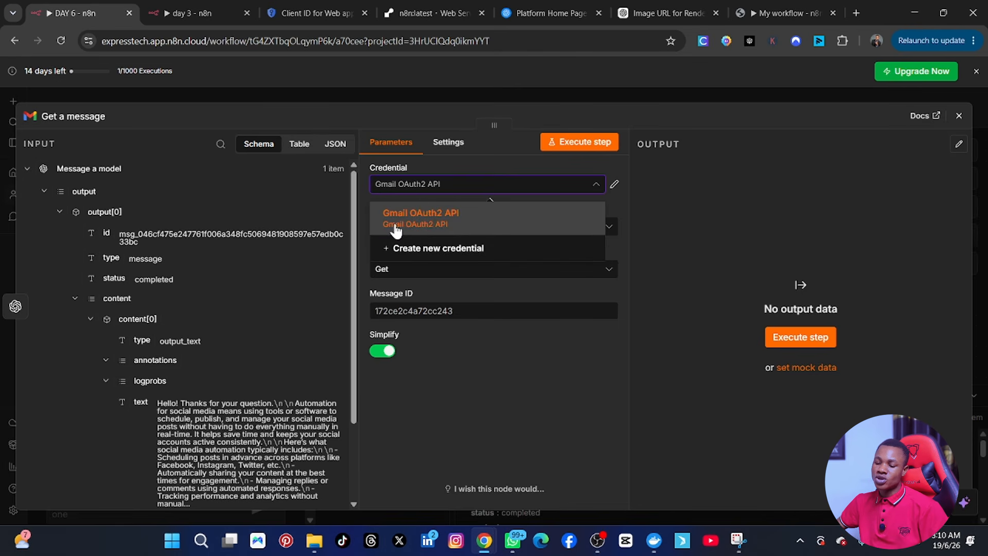
Step: Revisit the Google Sheets Trigger credential, then go to the OpenAI Platform home page
{"action": "left_click", "coordinate": [785, 10]}
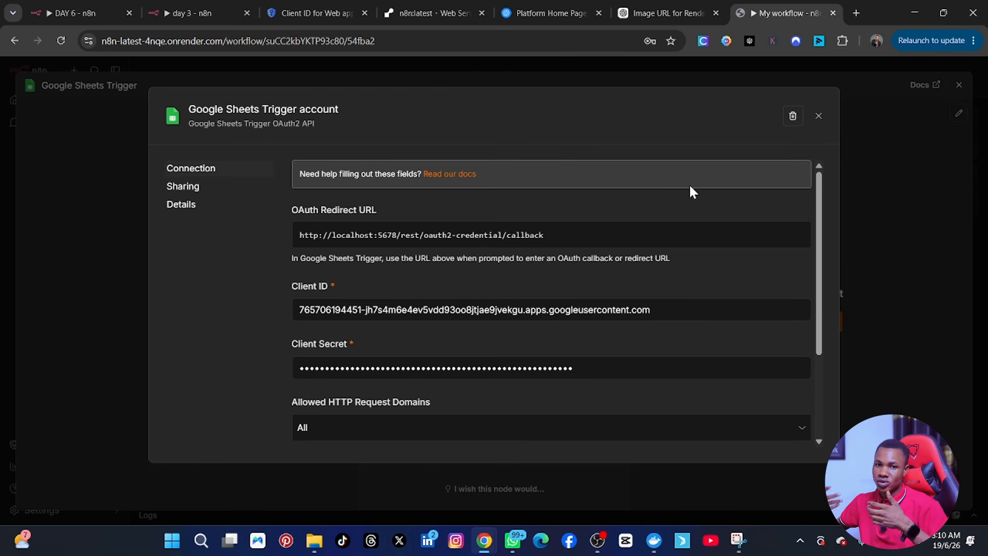
{"action": "left_click", "coordinate": [560, 11]}
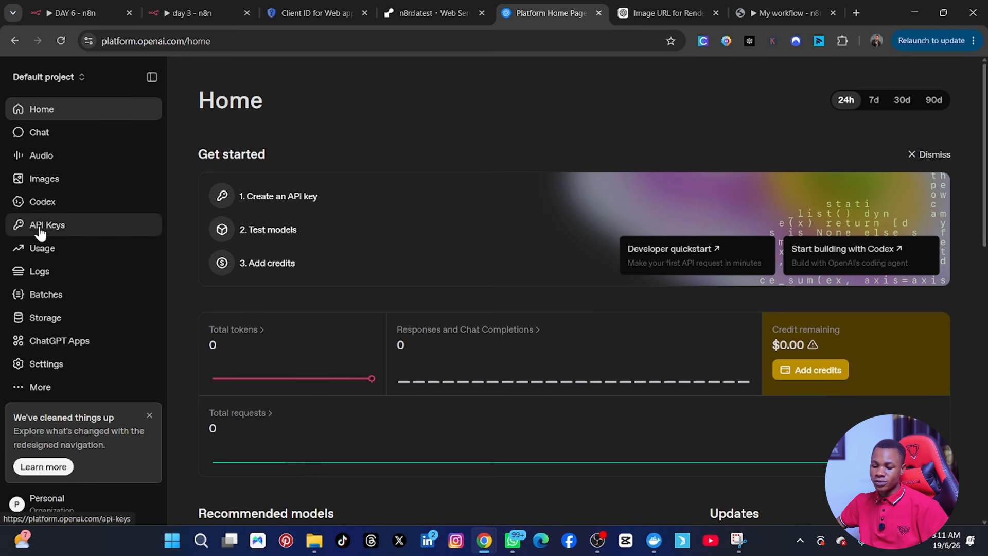
Step: Create a new secret key, named after the user, in the Default project
{"action": "left_click", "coordinate": [58, 231]}
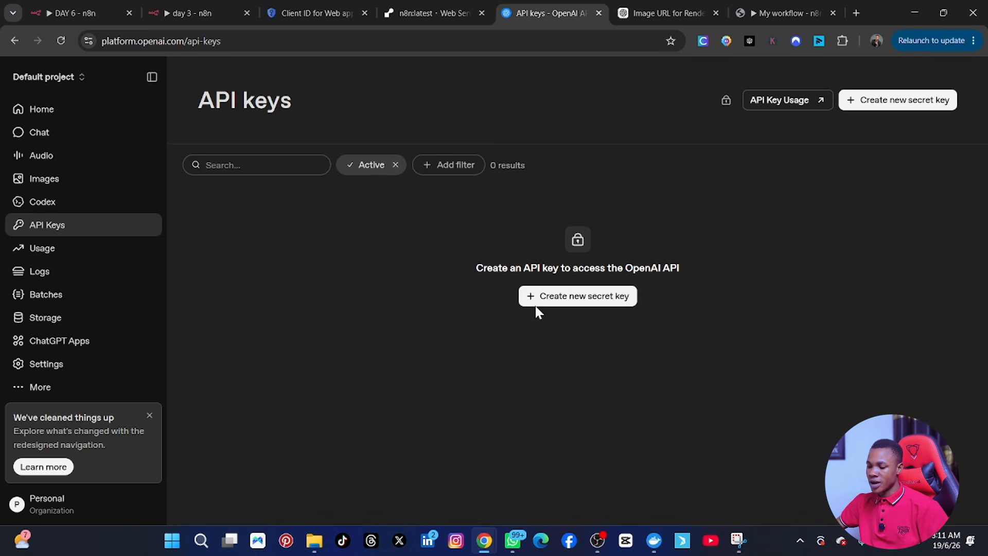
{"action": "left_click", "coordinate": [550, 295]}
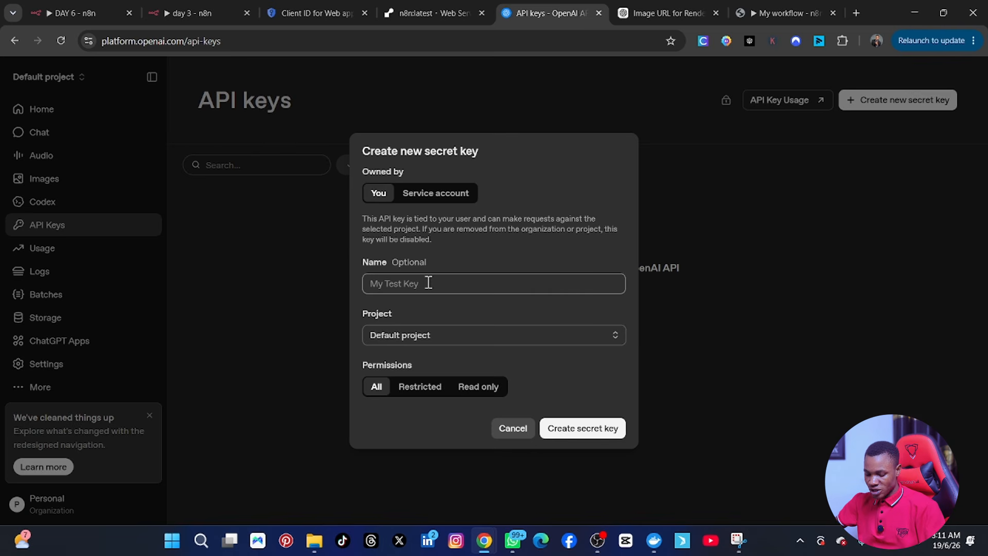
{"action": "type", "text": "Denis"}
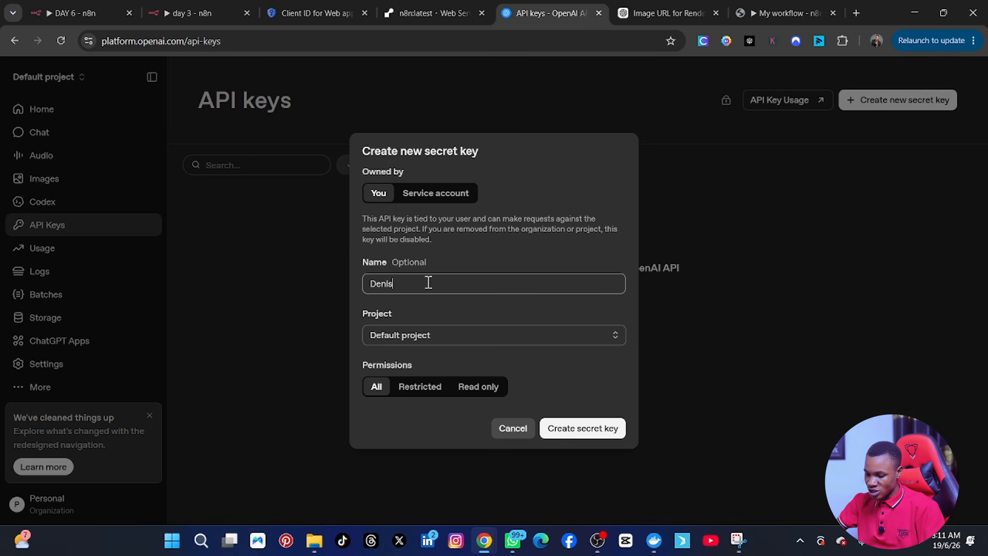
{"action": "type", "text": " Local"}
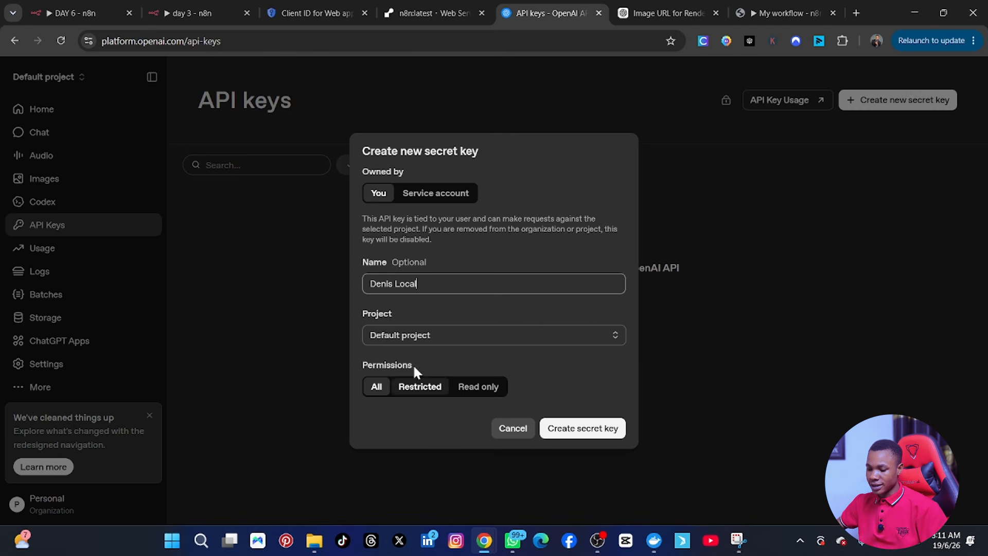
{"action": "left_click", "coordinate": [420, 341]}
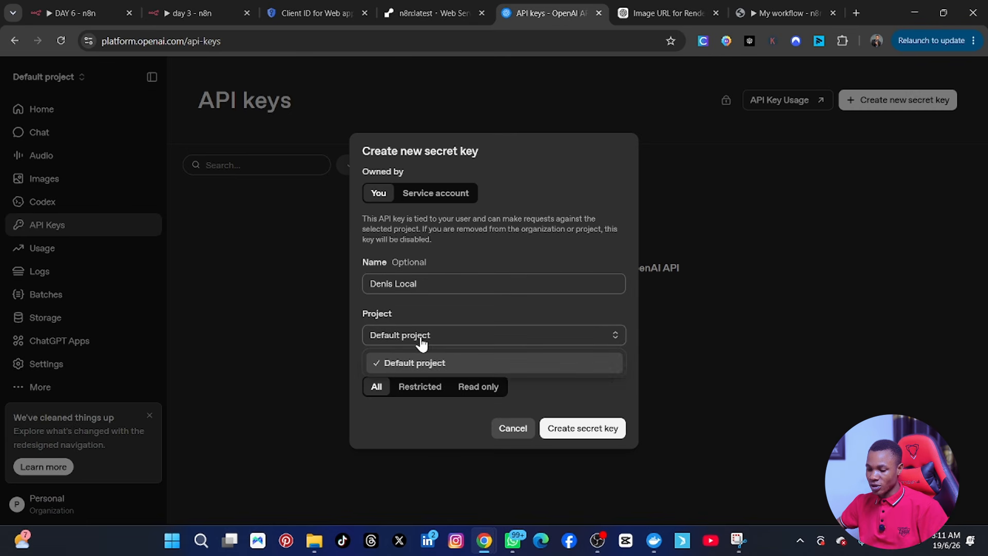
{"action": "left_click", "coordinate": [460, 330]}
{"action": "left_click", "coordinate": [593, 427]}
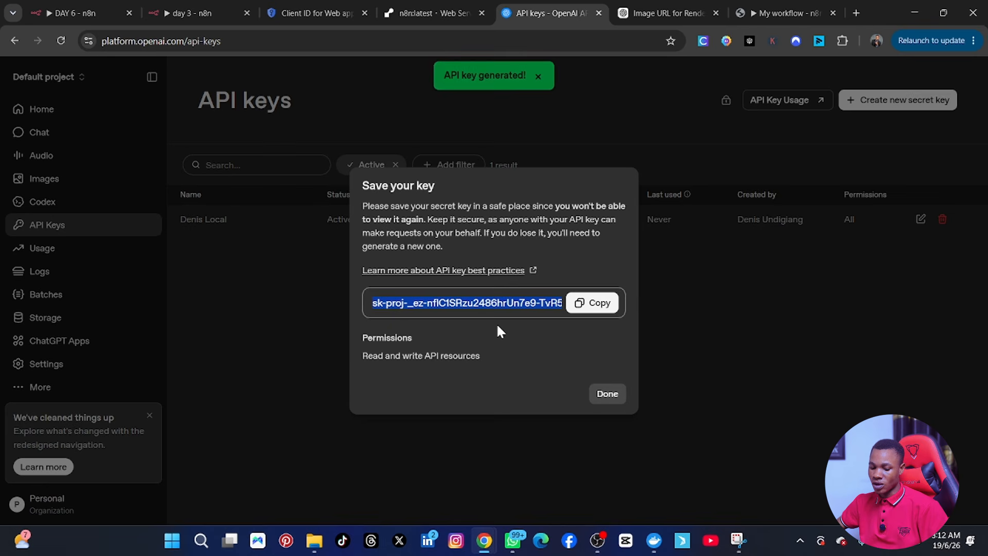
Step: Copy the new secret key and switch back to the DAY 6 n8n workflow
{"action": "left_click", "coordinate": [599, 309]}
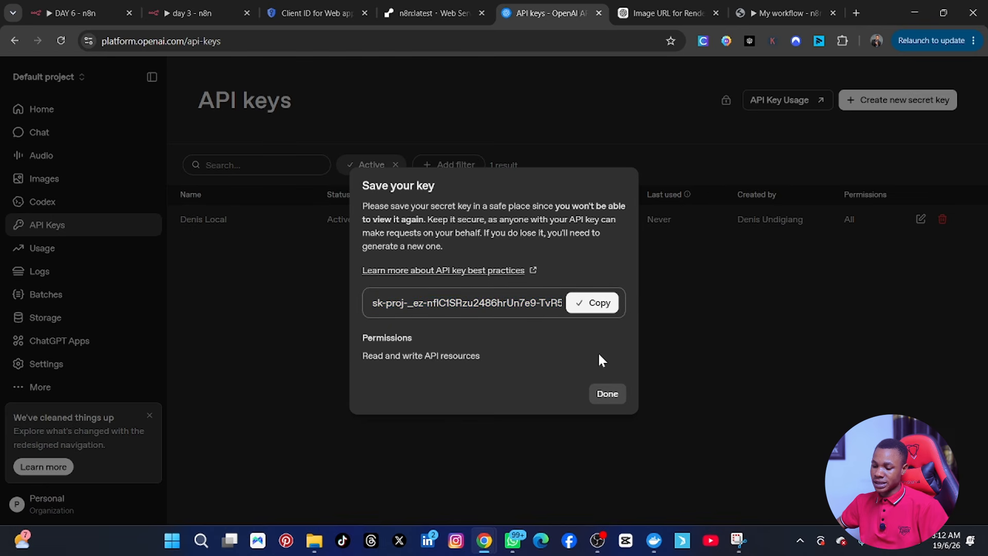
{"action": "left_click", "coordinate": [580, 308]}
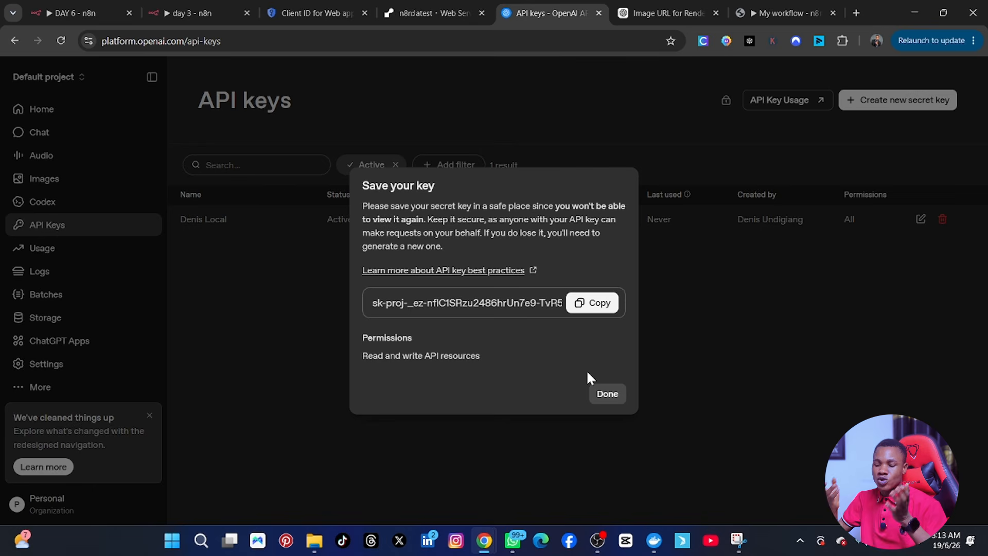
{"action": "left_click", "coordinate": [75, 14]}
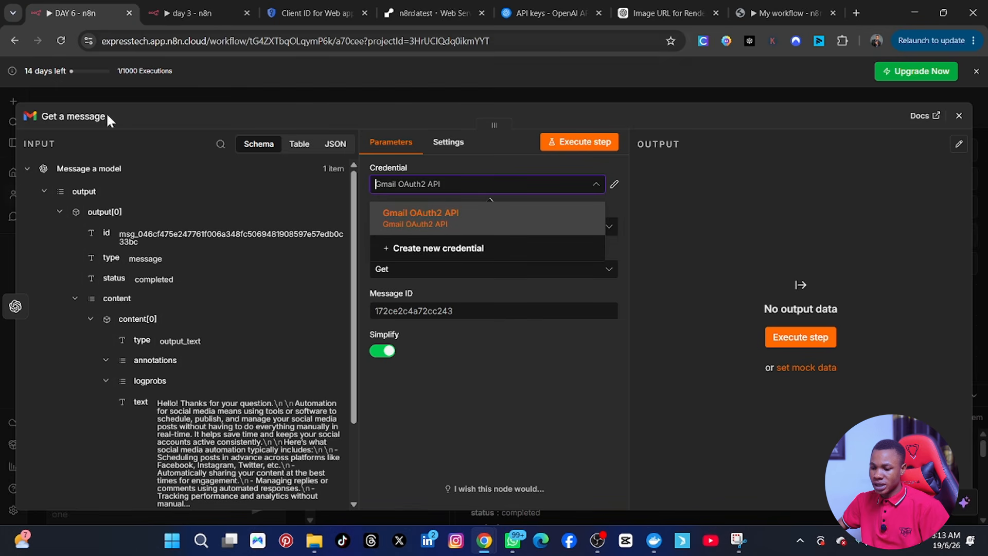
Step: Close the Gmail node and start a new OpenAI credential for the Message a model node
{"action": "left_click", "coordinate": [958, 116]}
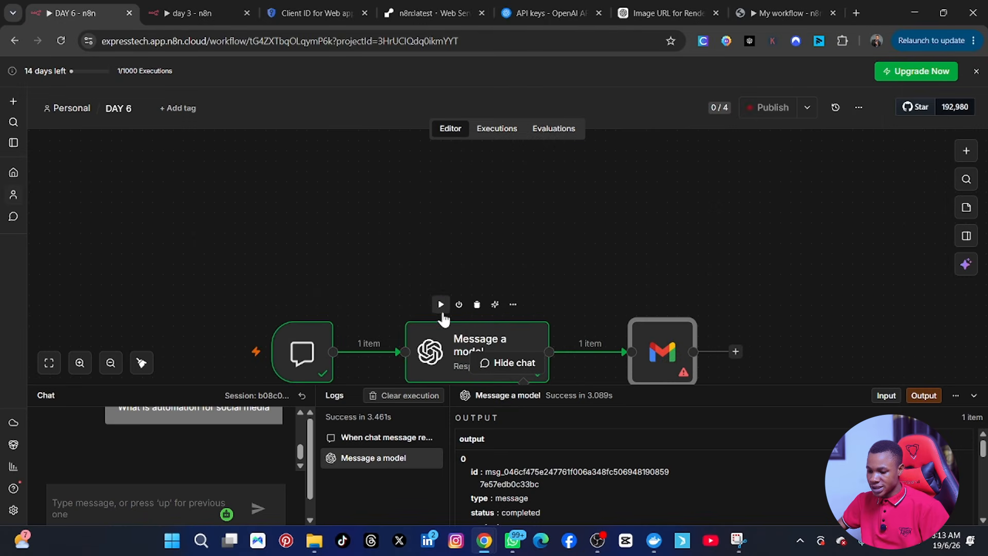
{"action": "scroll", "coordinate": [443, 317], "scroll_direction": "down", "scroll_amount": 1}
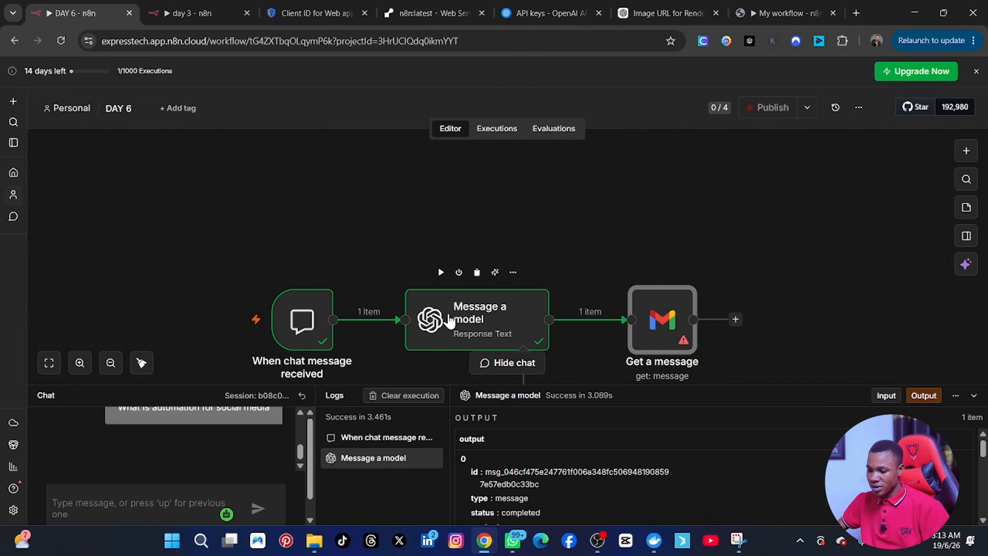
{"action": "left_click", "coordinate": [478, 332]}
{"action": "double_click", "coordinate": [474, 335]}
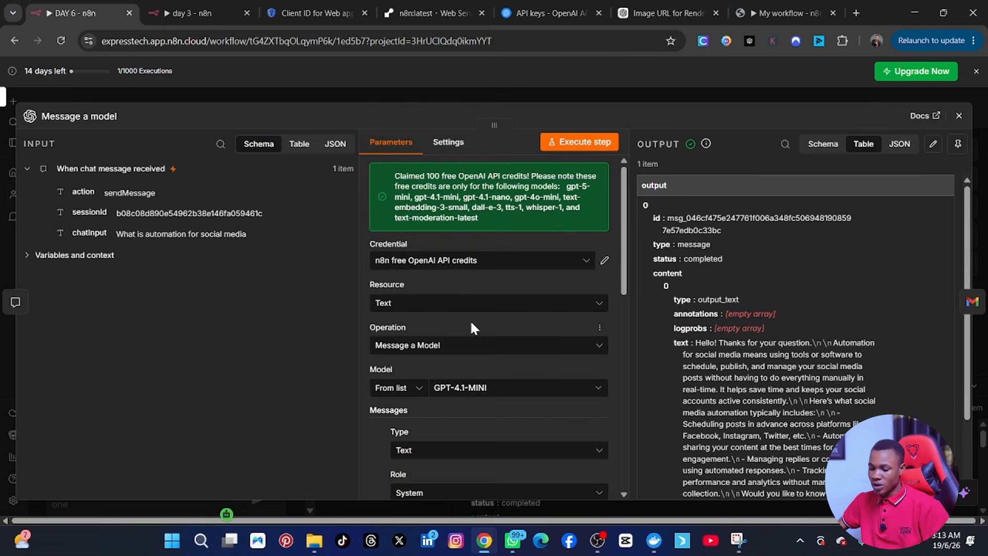
{"action": "left_click", "coordinate": [586, 260]}
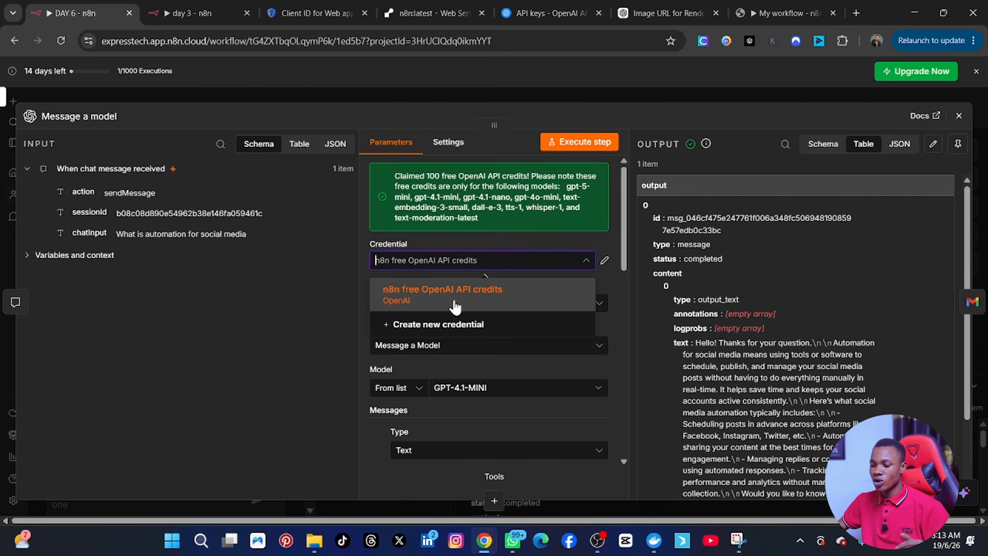
{"action": "left_click", "coordinate": [436, 331]}
Step: Paste the copied API key into the OpenAI credential and save it
{"action": "scroll", "coordinate": [382, 327], "scroll_direction": "down", "scroll_amount": 3}
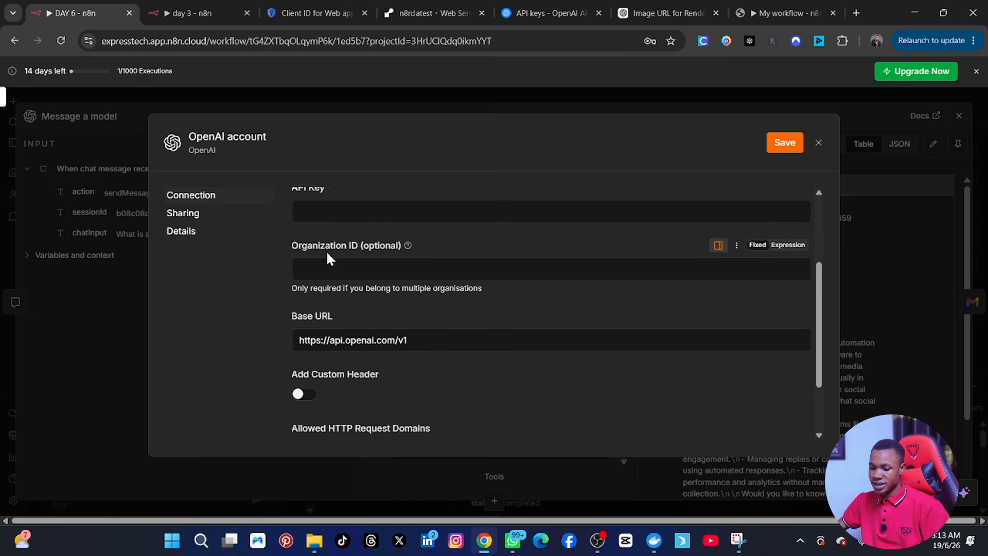
{"action": "scroll", "coordinate": [324, 278], "scroll_direction": "up", "scroll_amount": 2}
{"action": "left_click", "coordinate": [353, 278]}
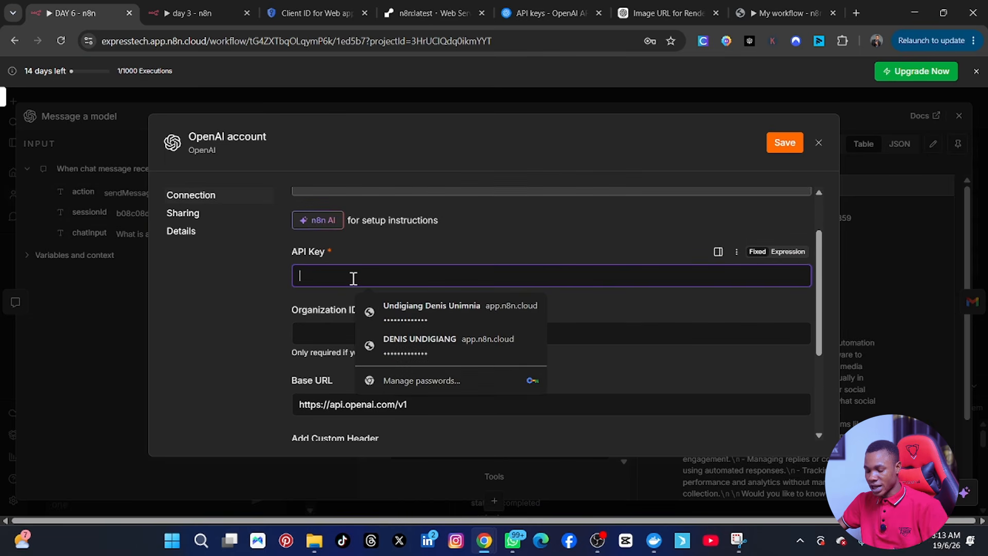
{"action": "key", "text": "ctrl+v"}
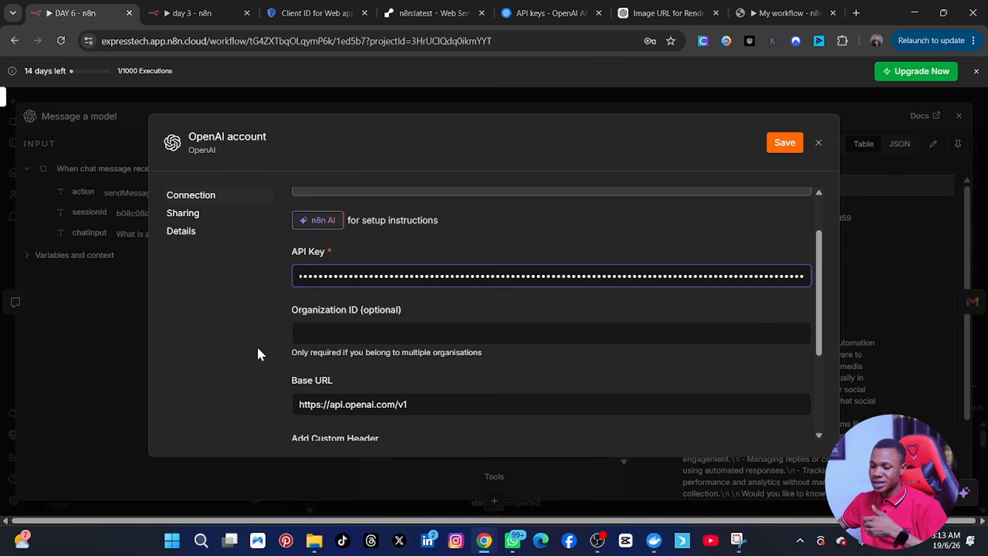
{"action": "scroll", "coordinate": [381, 369], "scroll_direction": "down", "scroll_amount": 3}
{"action": "scroll", "coordinate": [389, 368], "scroll_direction": "up", "scroll_amount": 4}
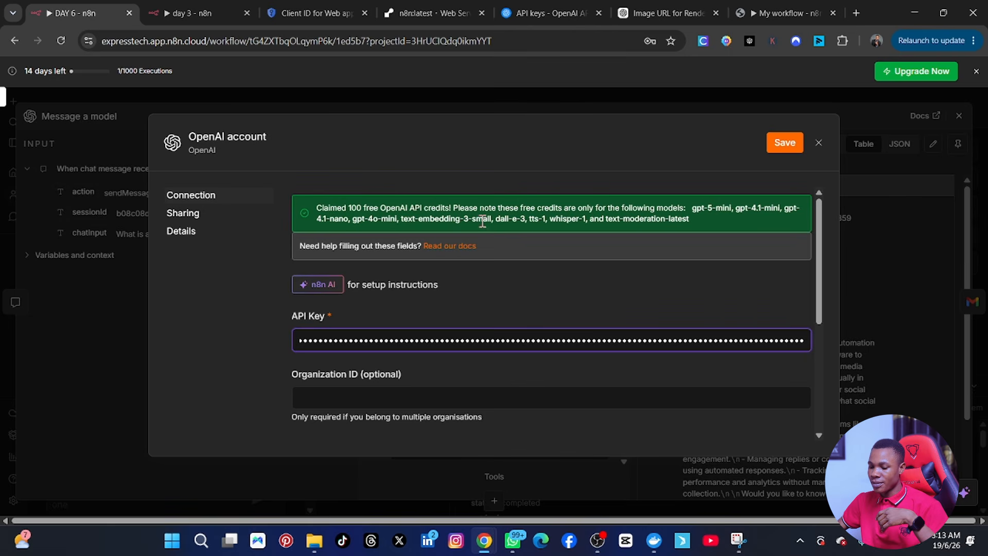
{"action": "left_click", "coordinate": [782, 146]}
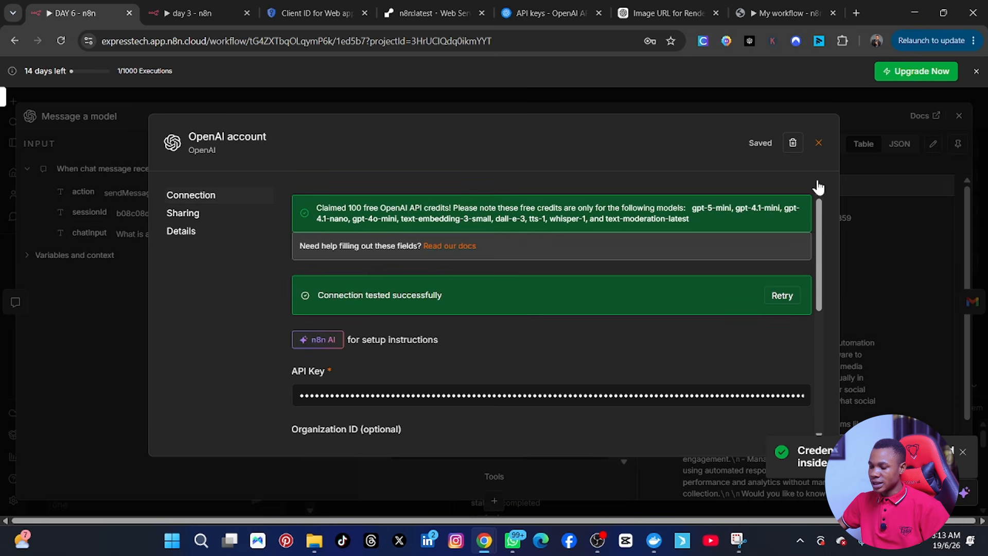
{"action": "left_click", "coordinate": [818, 143]}
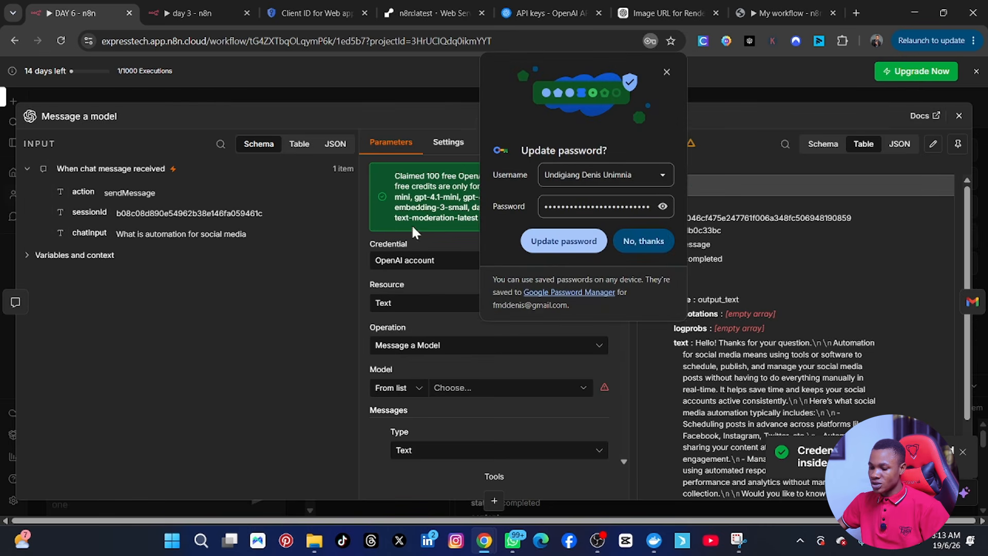
Step: Confirm the OpenAI account credential is available for the node, then return to OpenAI's API keys page
{"action": "left_click", "coordinate": [667, 71]}
{"action": "left_click", "coordinate": [589, 267]}
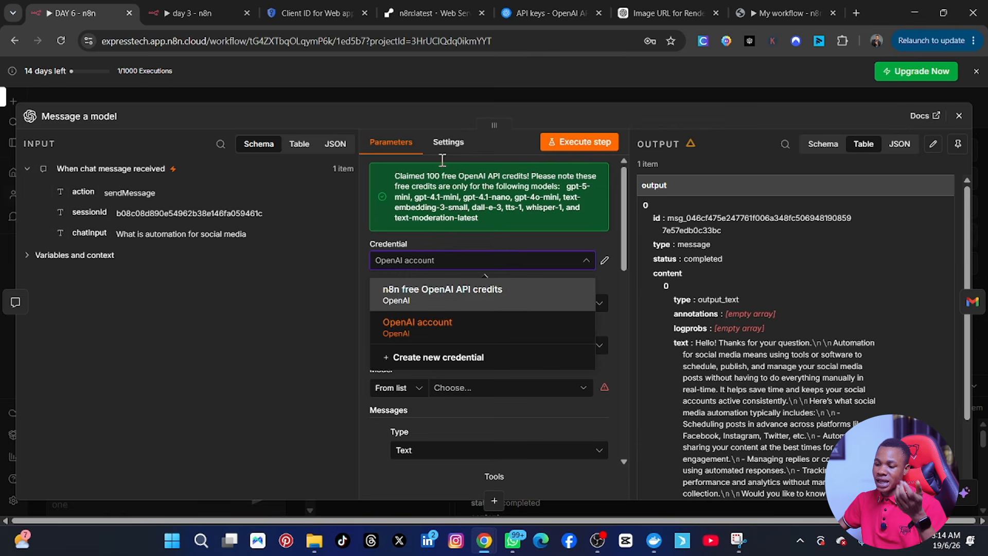
{"action": "left_click", "coordinate": [549, 9]}
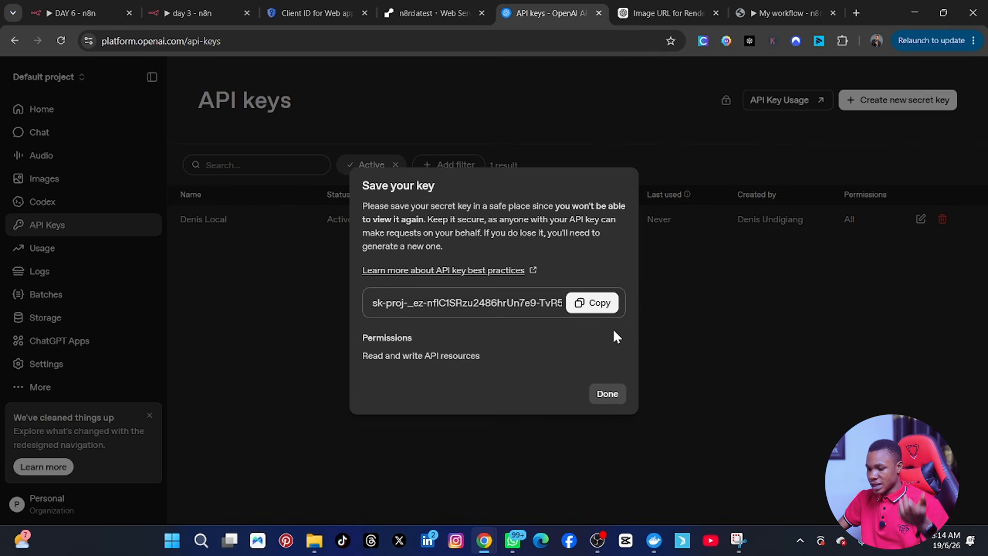
Step: Close OpenAI Platform's 'Save your key' notice and return to the hosted n8n 'My workflow' tab
{"action": "left_click", "coordinate": [607, 394]}
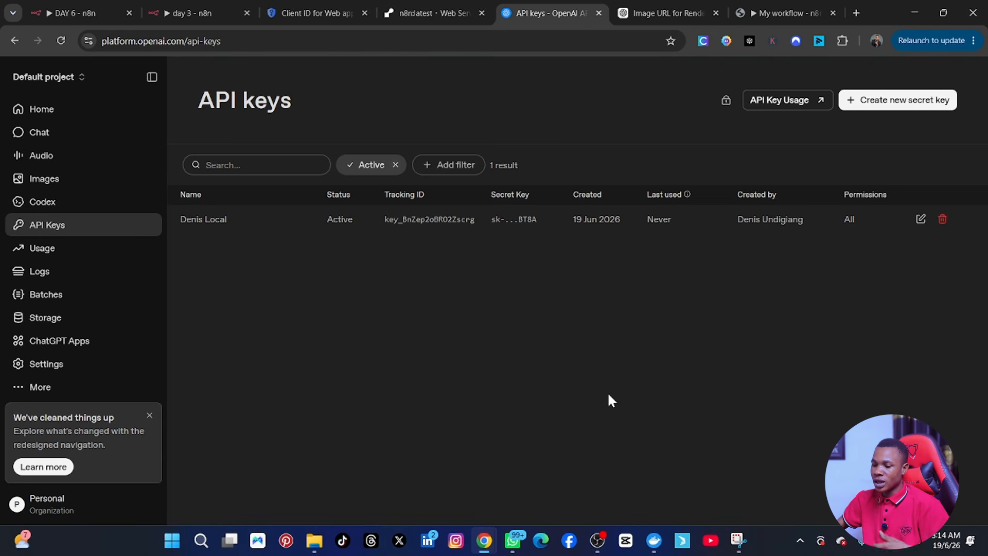
{"action": "left_click", "coordinate": [753, 11]}
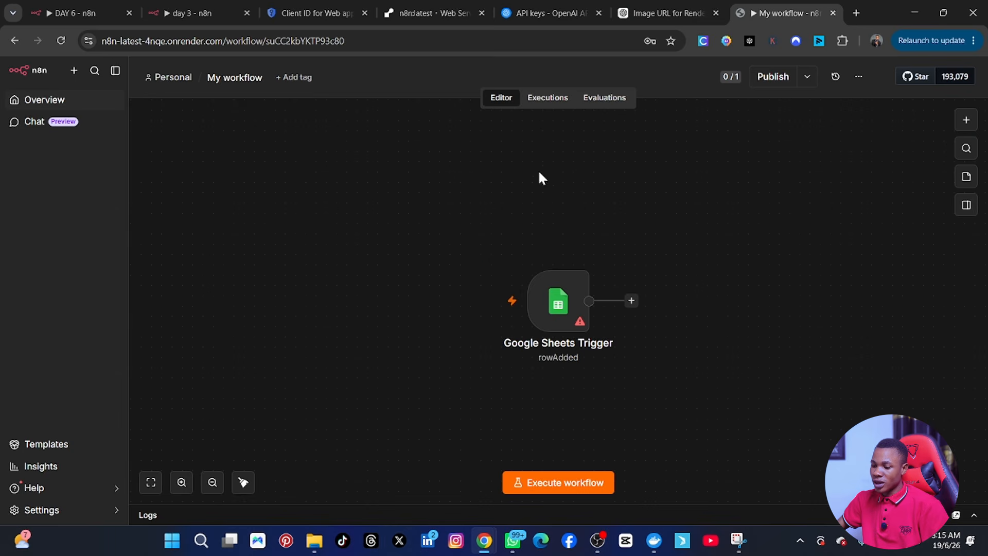
{"action": "left_click", "coordinate": [660, 12]}
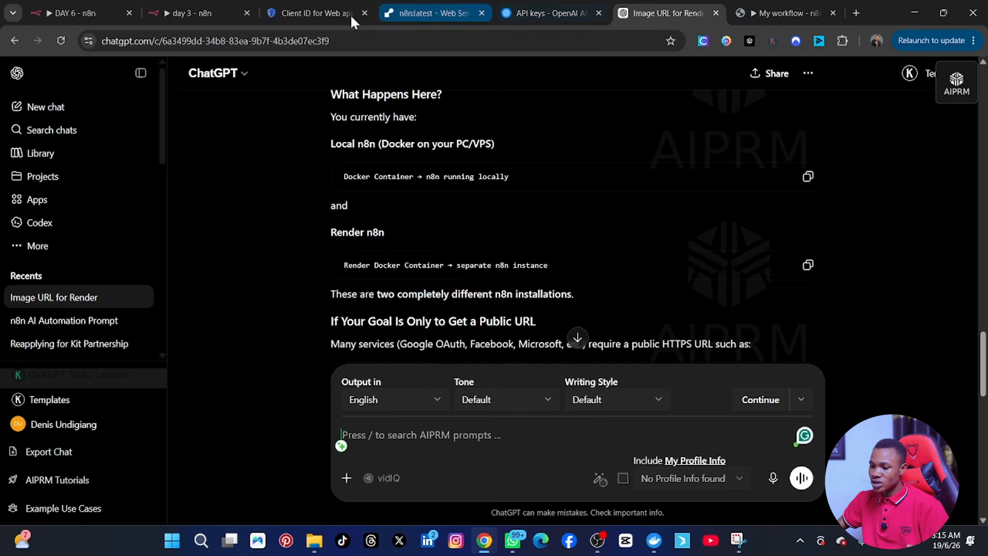
{"action": "left_click", "coordinate": [787, 12]}
{"action": "double_click", "coordinate": [562, 304]}
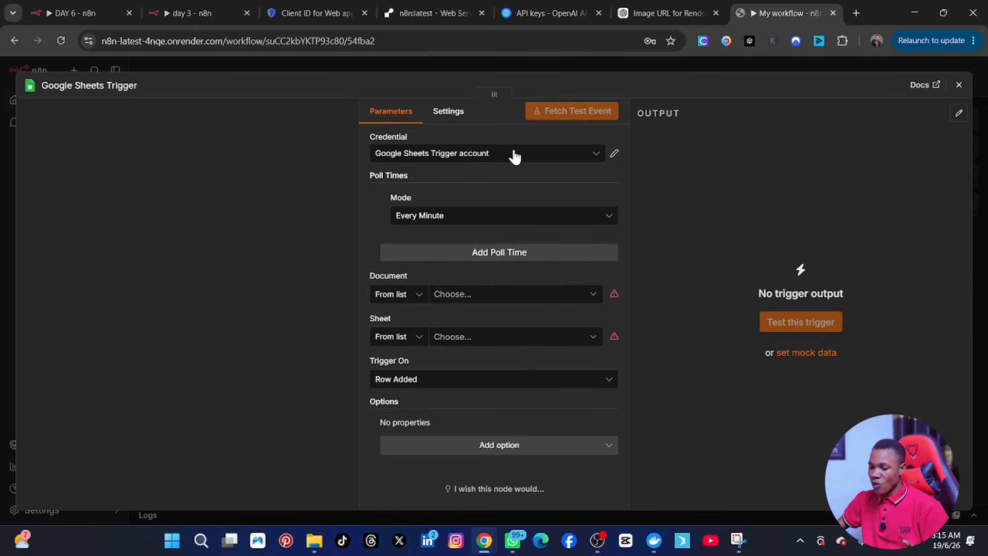
{"action": "left_click", "coordinate": [615, 154]}
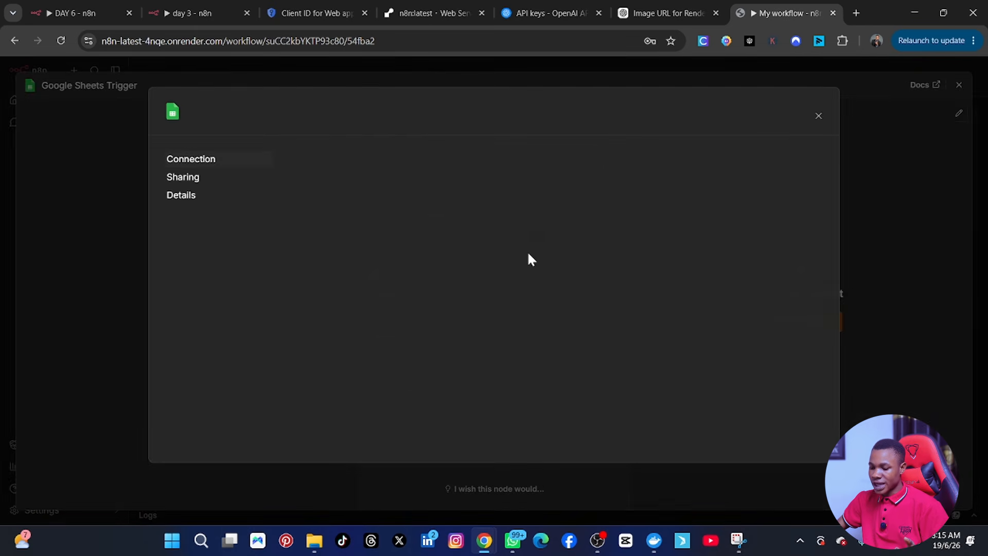
{"action": "scroll", "coordinate": [381, 408], "scroll_direction": "down", "scroll_amount": 3}
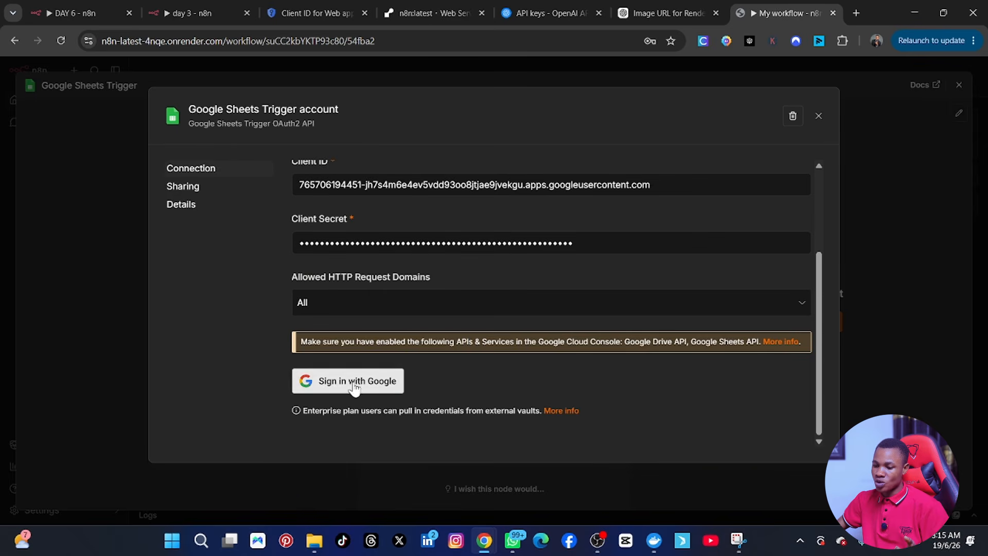
{"action": "left_click", "coordinate": [319, 13]}
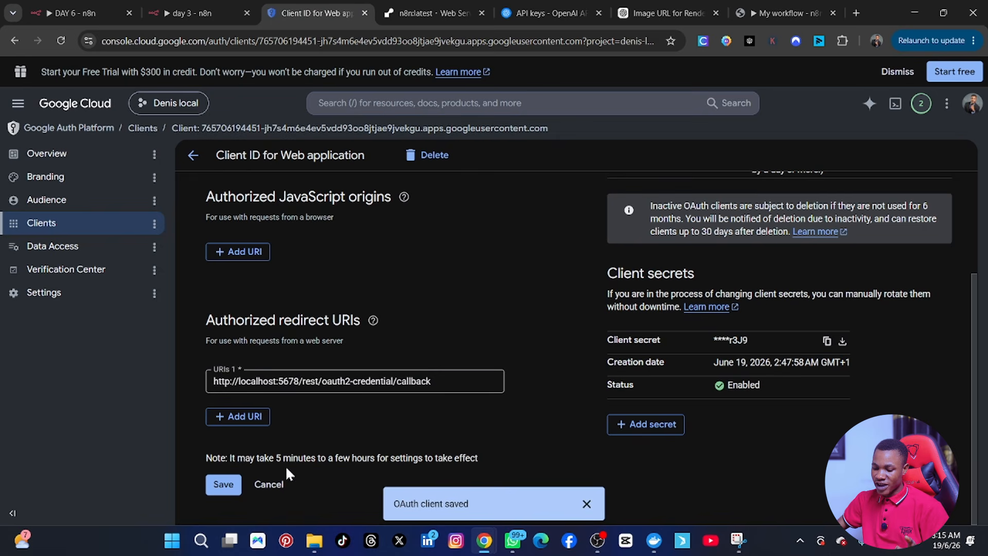